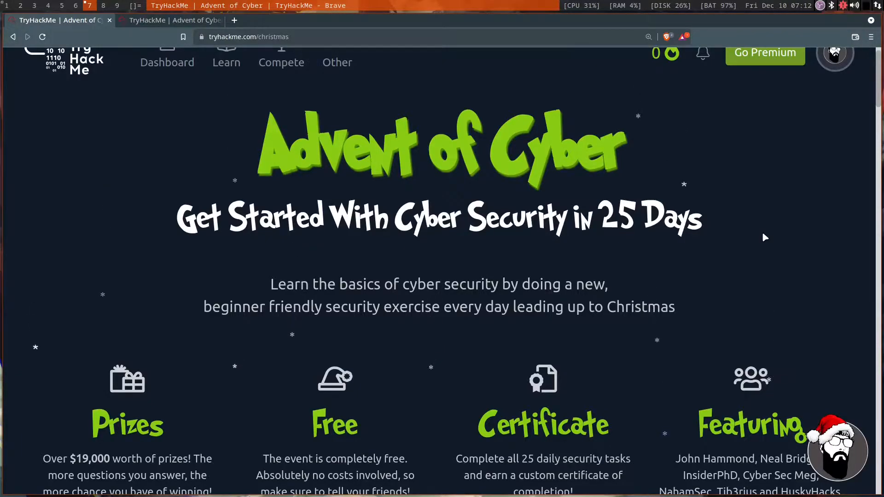
Look over the Advent of Cyber event page, including its prizes, certificate and featured guests sections.
scroll(764, 237, "down", 3)
scroll(657, 213, "down", 6)
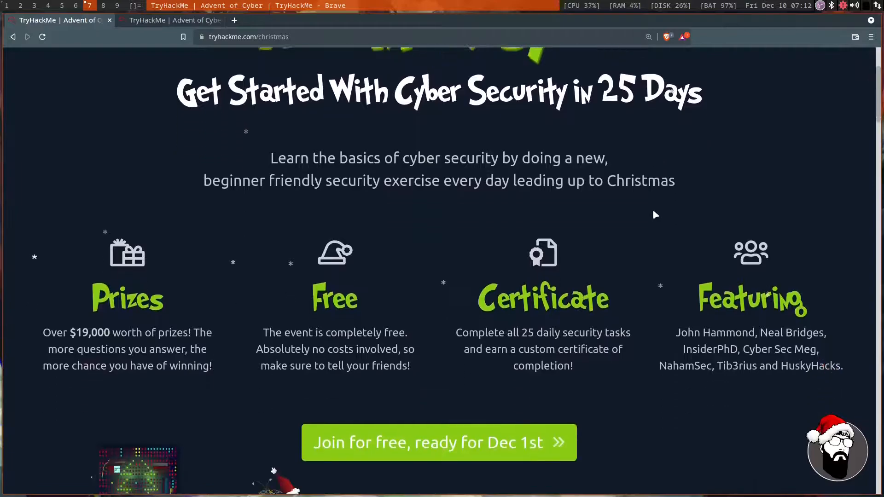
scroll(644, 311, "down", 1)
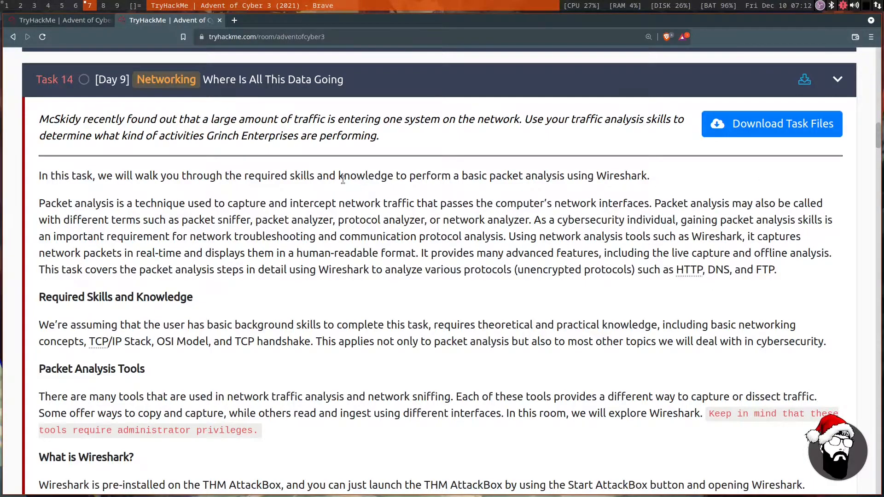
Read the Day 9 "Where Is All This Data Going" story and the task's introductory sentence, highlighting the text.
left_click_drag(67, 122, 657, 119)
left_click_drag(51, 135, 369, 137)
left_click_drag(97, 176, 640, 177)
left_click(660, 182)
Read the paragraph on packet analysis, highlighting its alternative names, Wireshark's features and the unencrypted protocols covered.
left_click_drag(96, 205, 785, 206)
left_click(63, 221)
left_click_drag(65, 222, 505, 224)
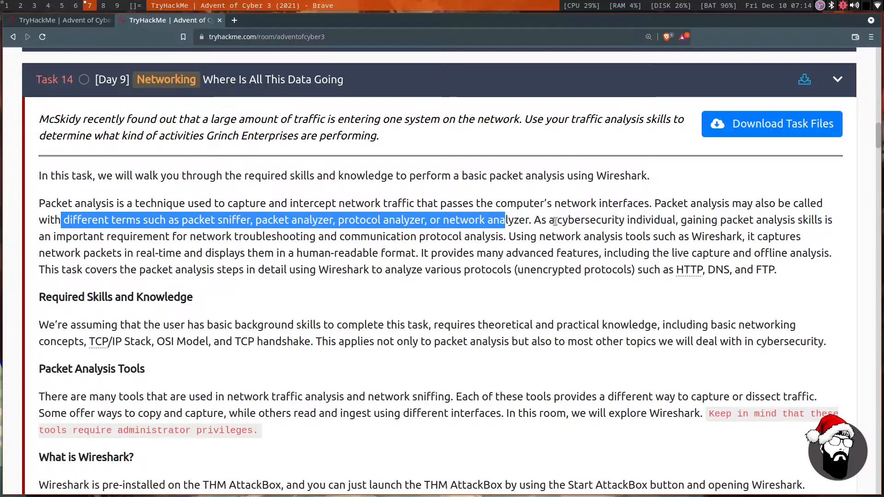
left_click_drag(542, 222, 803, 221)
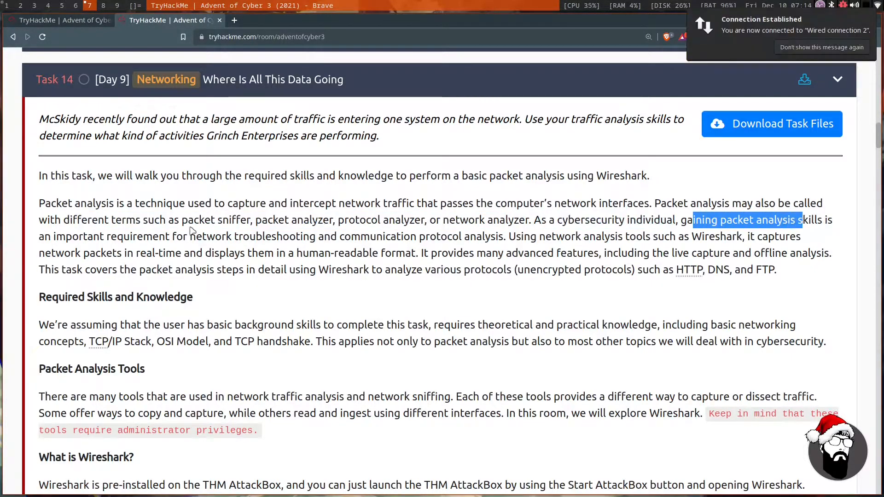
left_click_drag(45, 237, 702, 239)
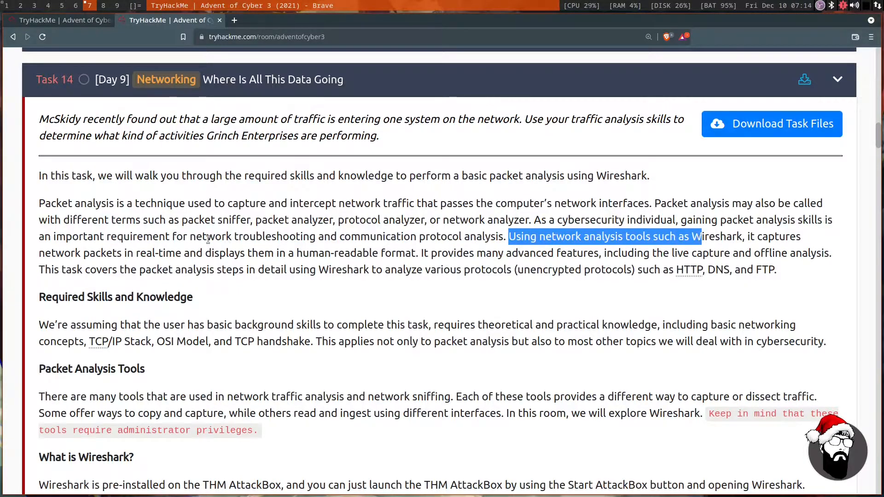
left_click_drag(82, 253, 573, 259)
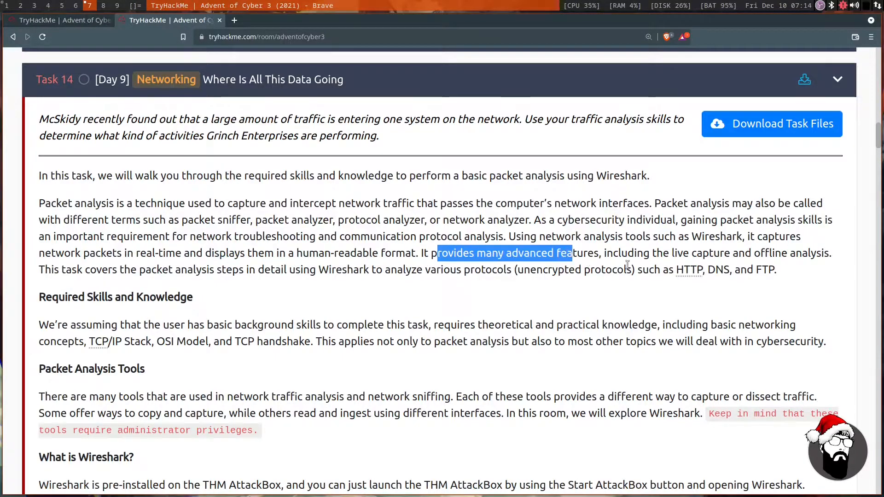
left_click_drag(627, 266, 735, 257)
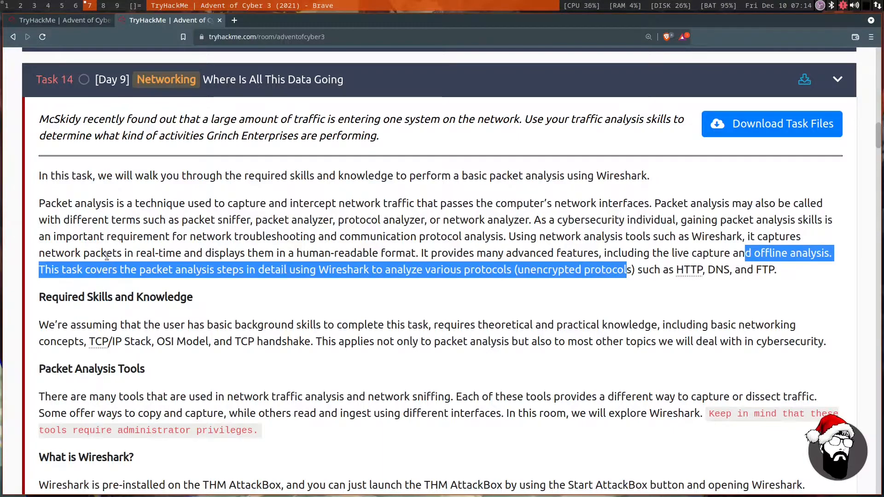
left_click(63, 272)
left_click_drag(82, 272, 627, 282)
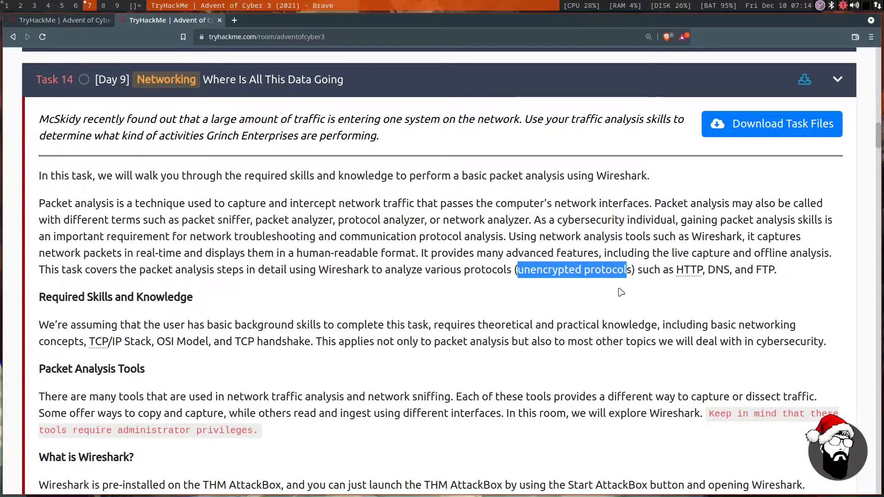
left_click(267, 210)
Read the Required Skills and Knowledge section, highlighting the theoretical and practical knowledge needed.
scroll(267, 211, "down", 2)
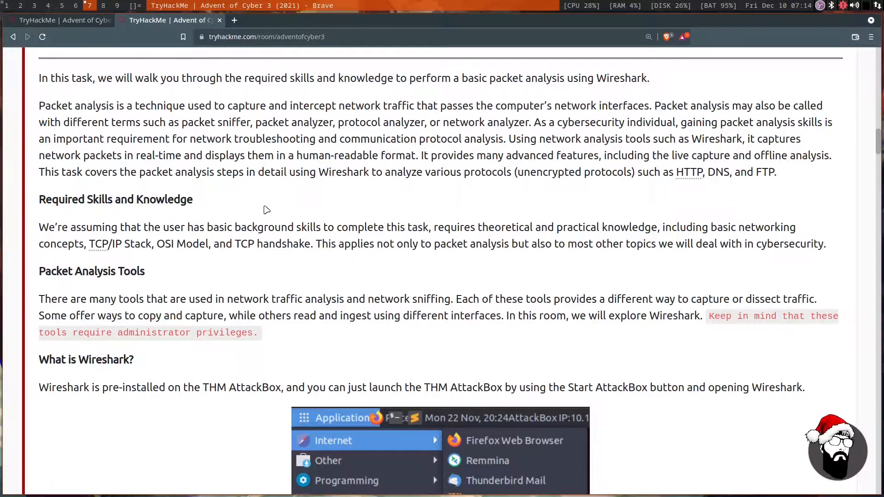
left_click_drag(57, 234, 627, 229)
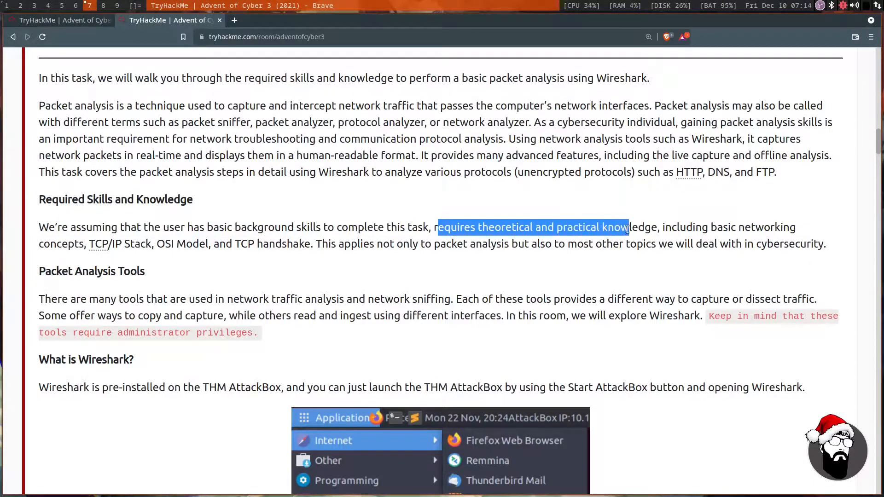
left_click_drag(62, 246, 727, 249)
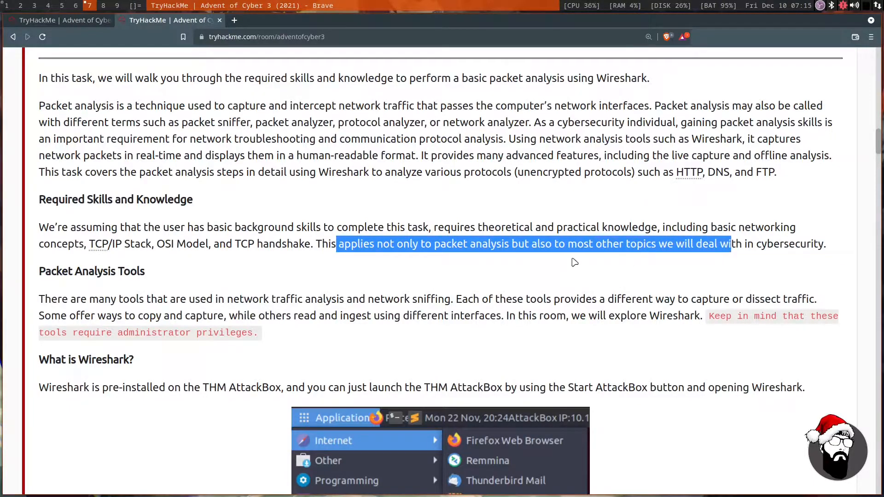
left_click(560, 250)
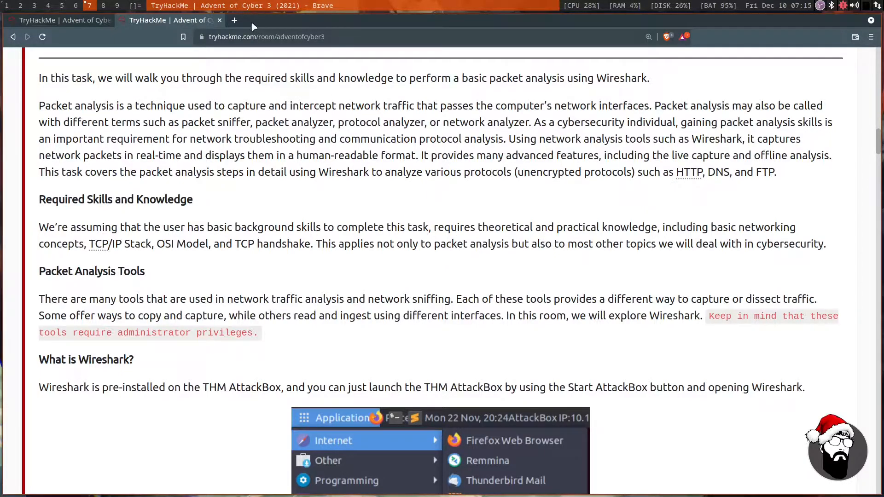
Search the web for "isc" in a new tab and open the (ISC)² website.
left_click(234, 21)
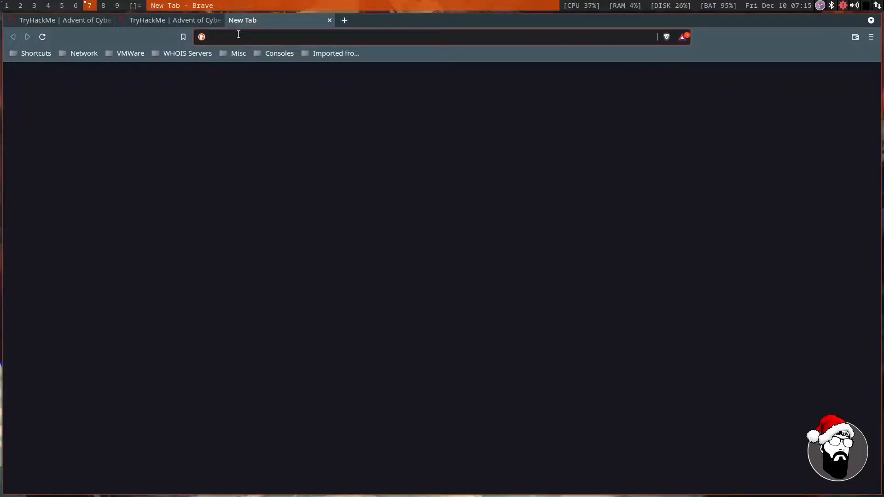
type("isc")
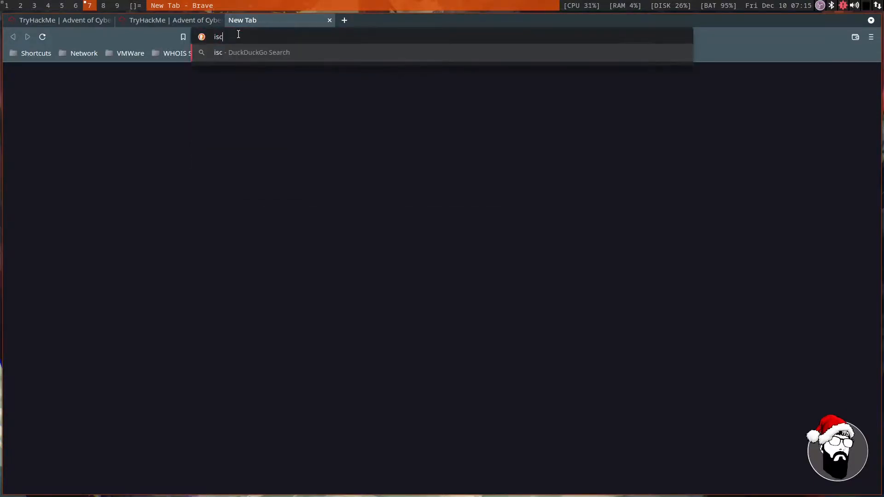
key("Return")
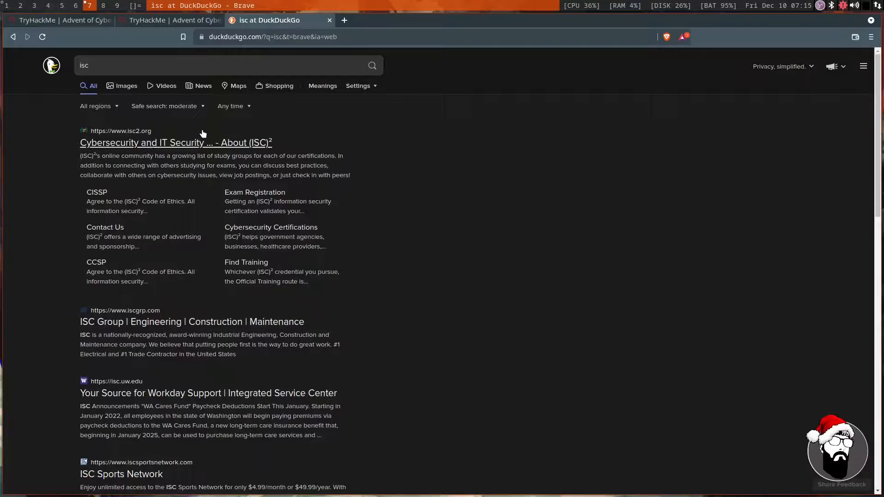
left_click(176, 151)
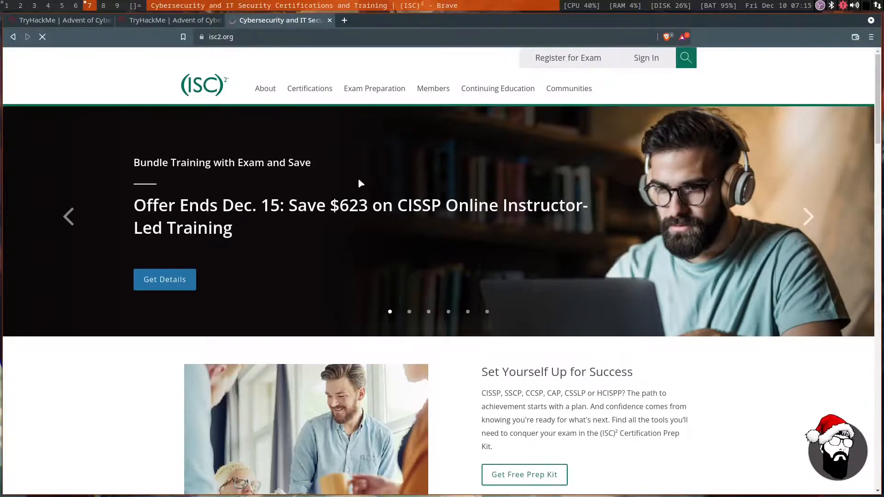
Search for "internet storm center" in another new tab, open the SANS Internet Storm Center site and view its latest diaries.
left_click(344, 20)
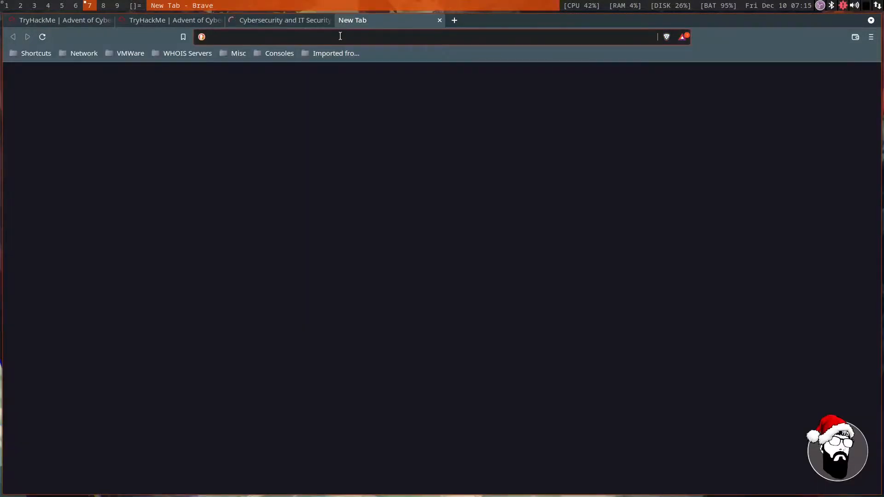
type("inteer")
key("BackSpace")
key("BackSpace")
type("rnet storm center")
key("BackSpace")
key("BackSpace")
key("BackSpace")
type("ter")
key("Return")
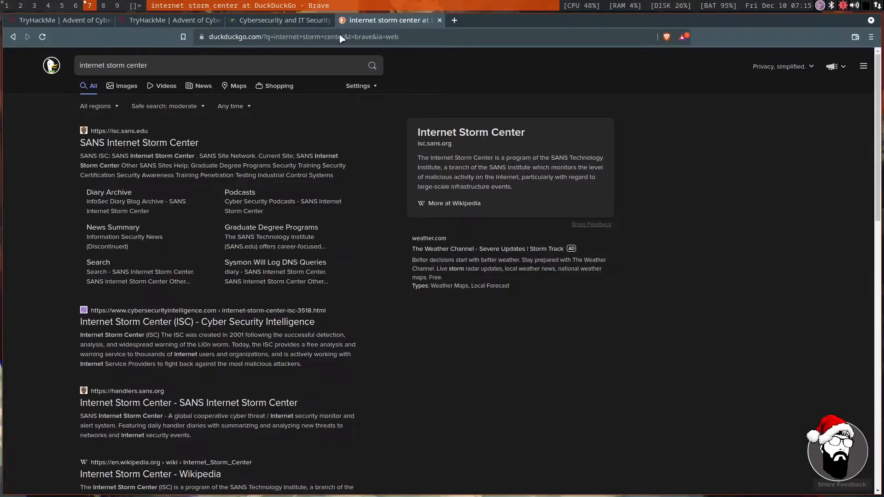
left_click(140, 143)
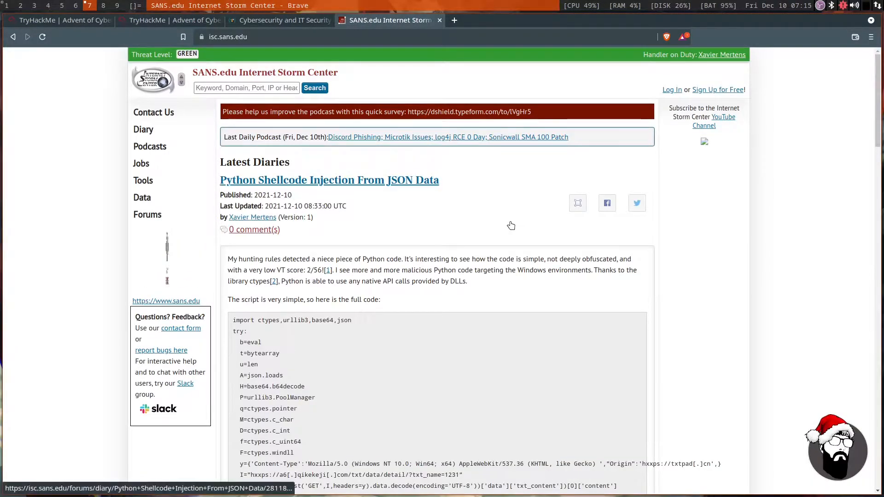
scroll(512, 226, "down", 1)
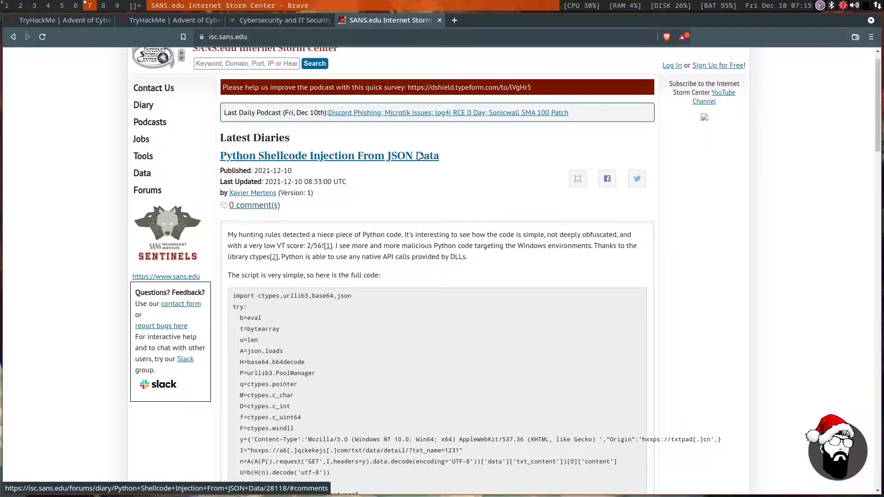
Return to the TryHackMe room and read the Packet Analysis Tools section, including the note on administrator privileges.
left_click(158, 23)
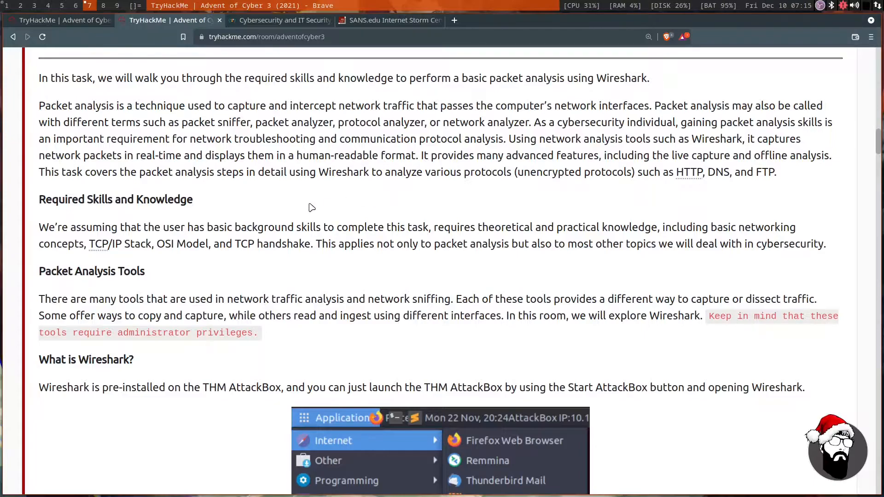
left_click_drag(111, 299, 405, 297)
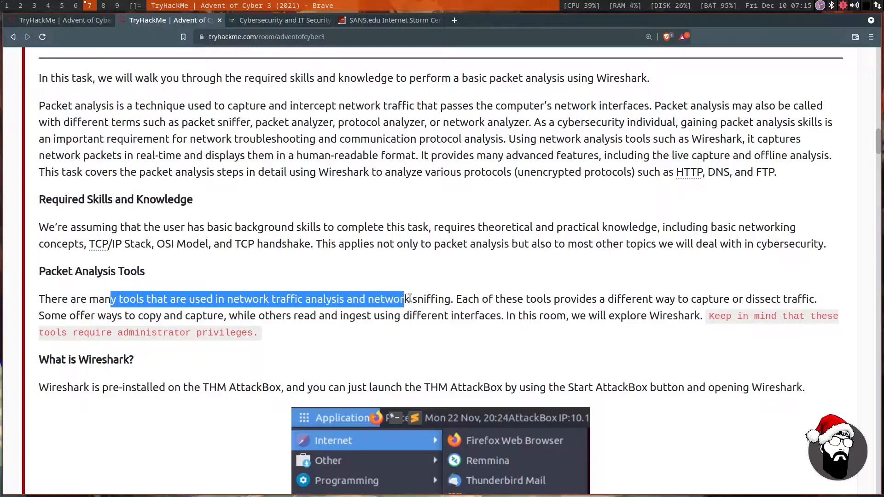
left_click_drag(491, 301, 791, 300)
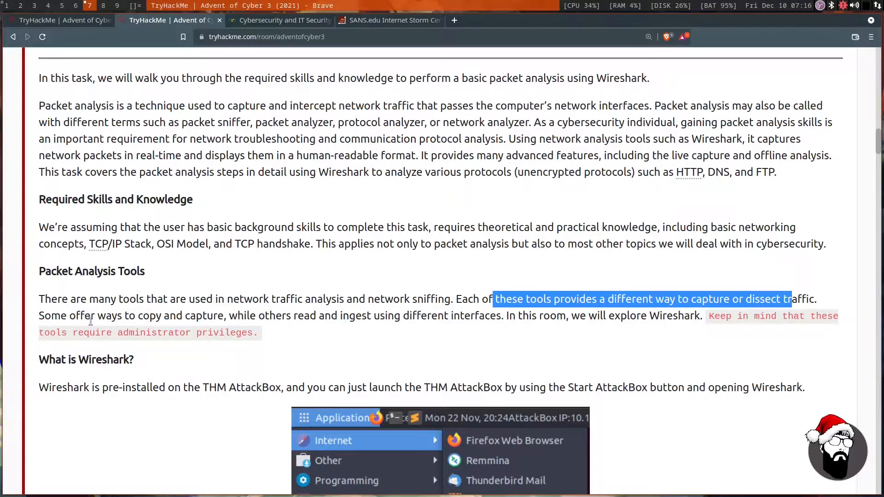
left_click_drag(68, 316, 793, 317)
left_click_drag(50, 332, 262, 349)
left_click(282, 355)
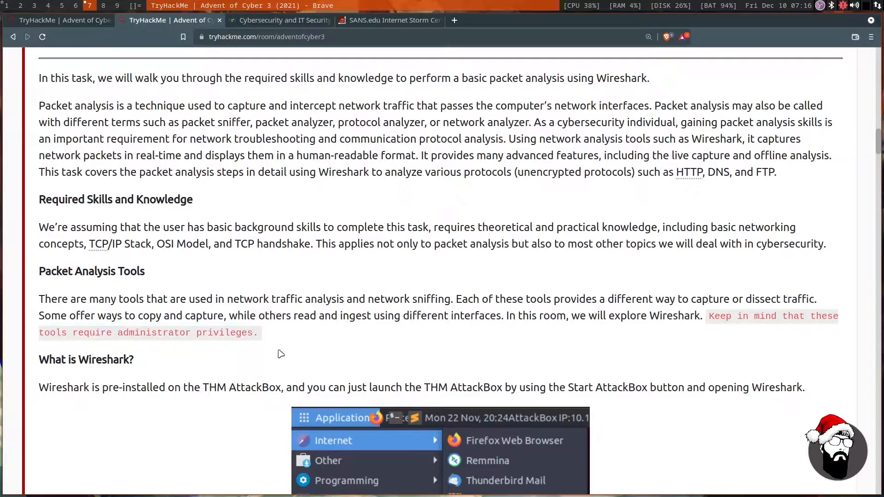
Read the "What is Wireshark?" section down to the Wireshark download link, highlighting how to launch the AttackBox.
scroll(217, 320, "down", 3)
left_click_drag(57, 317, 676, 318)
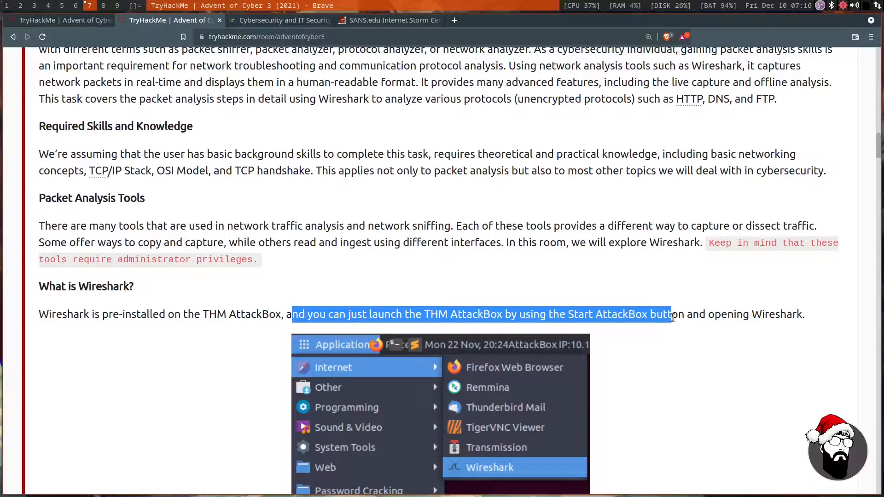
left_click(627, 355)
scroll(627, 352, "down", 3)
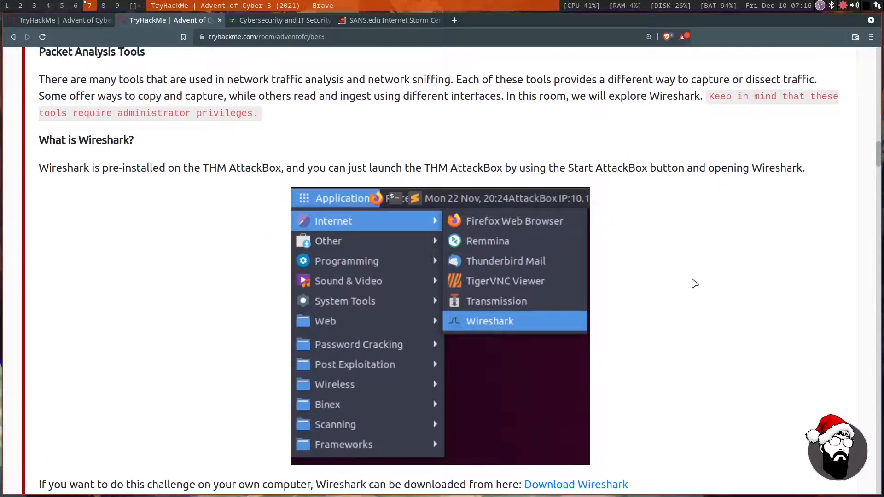
scroll(695, 283, "down", 1)
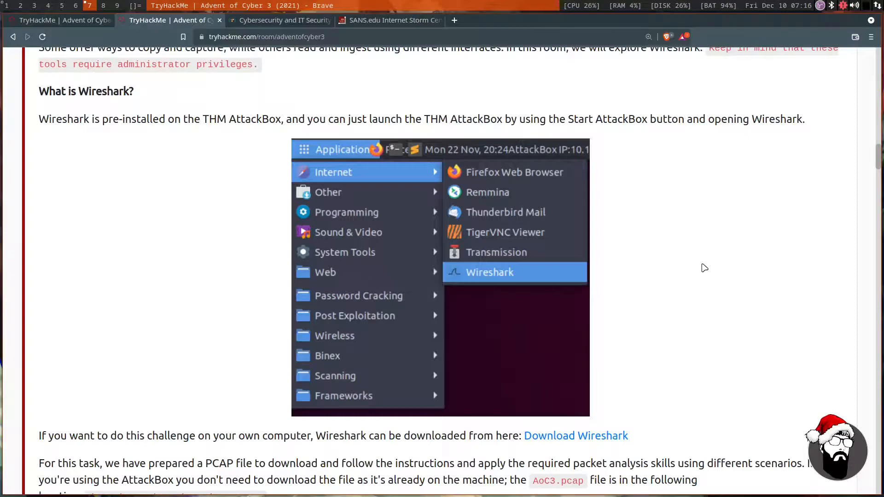
scroll(705, 268, "down", 3)
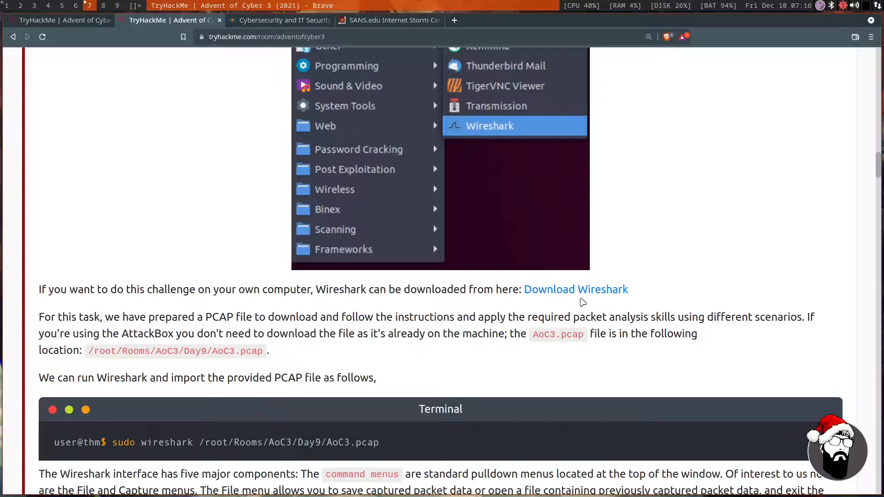
Open the Download Wireshark link in a new tab, view the available installers, and return to the room.
right_click(572, 290)
left_click(594, 295)
left_click(256, 26)
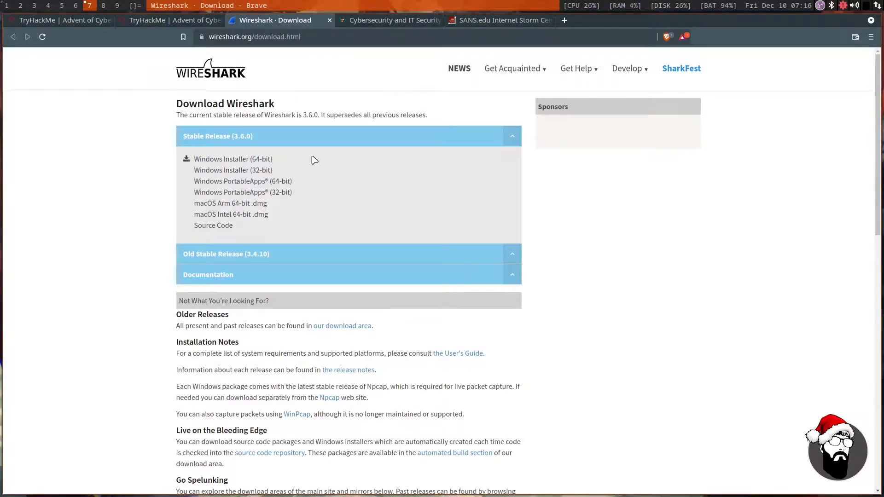
left_click(163, 21)
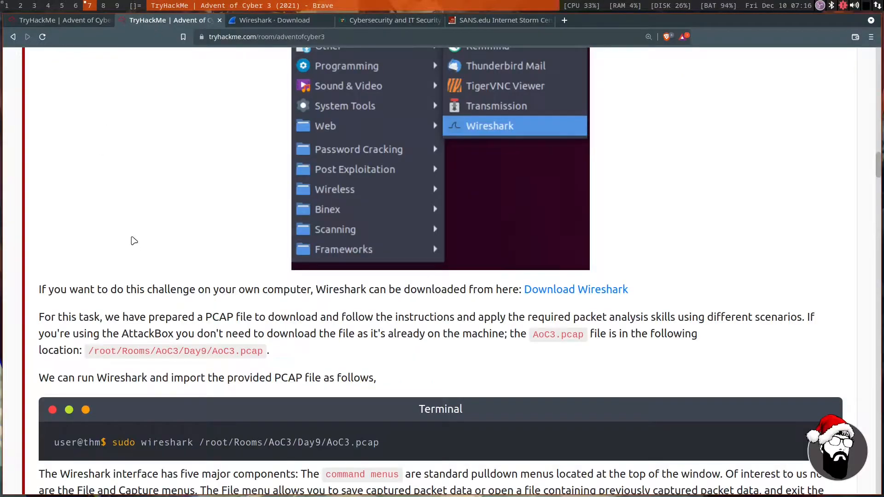
Read the instructions for obtaining AoC3.pcap, highlighting its name and AttackBox location, down to the command that opens it in Wireshark.
scroll(115, 260, "down", 2)
left_click_drag(102, 268, 772, 272)
left_click_drag(155, 285, 383, 287)
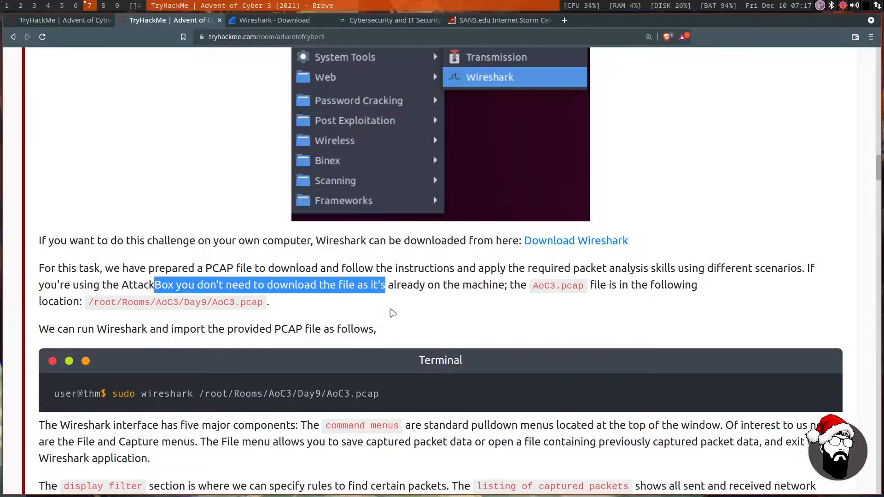
left_click(480, 315)
left_click_drag(531, 287, 594, 287)
left_click(430, 318)
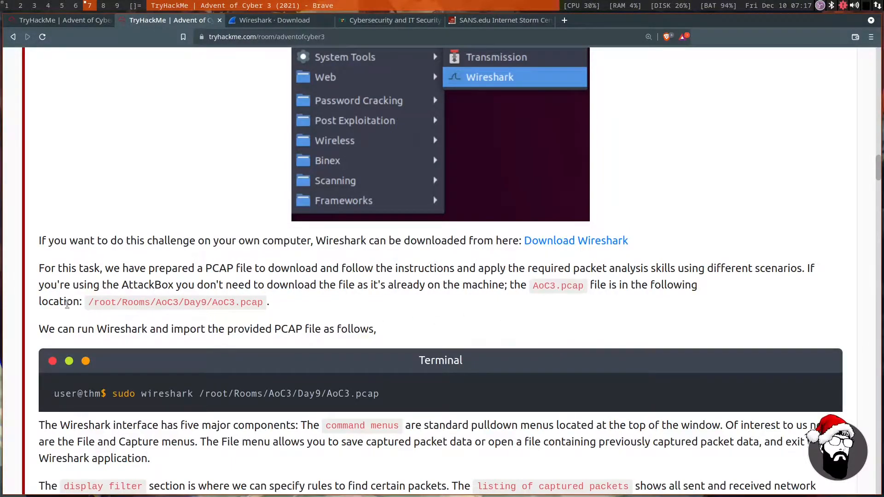
left_click_drag(82, 302, 261, 303)
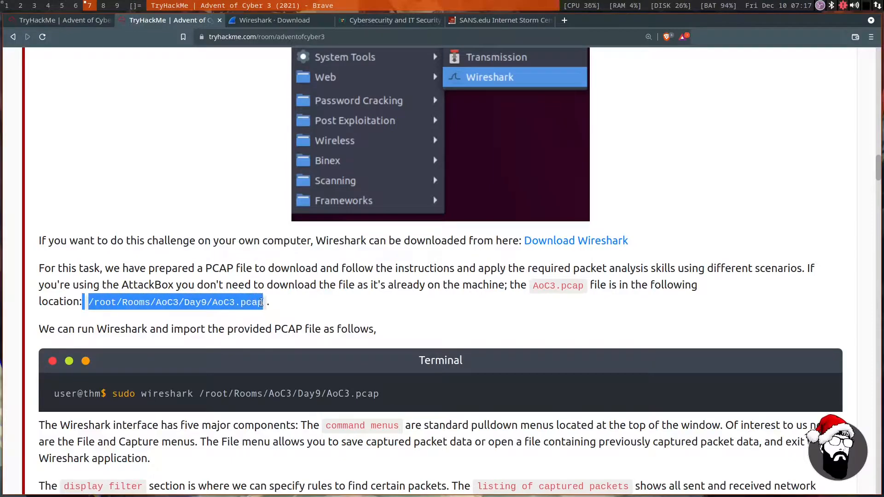
left_click(323, 303)
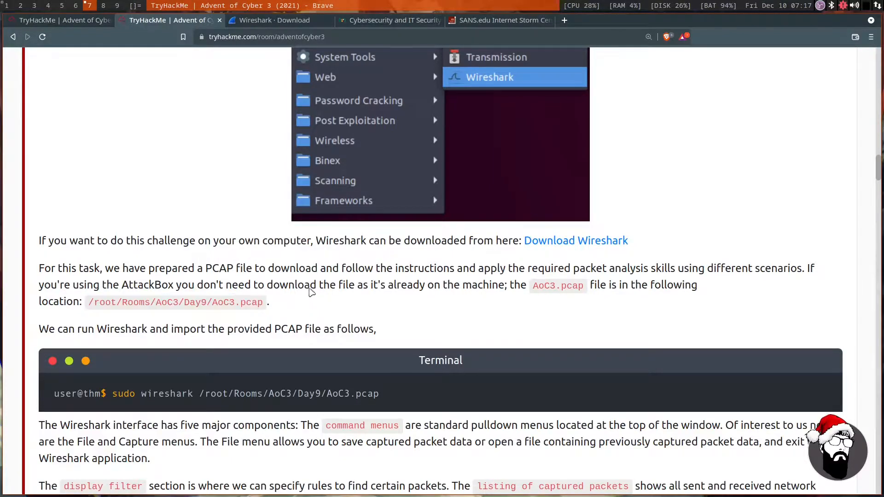
scroll(308, 295, "down", 2)
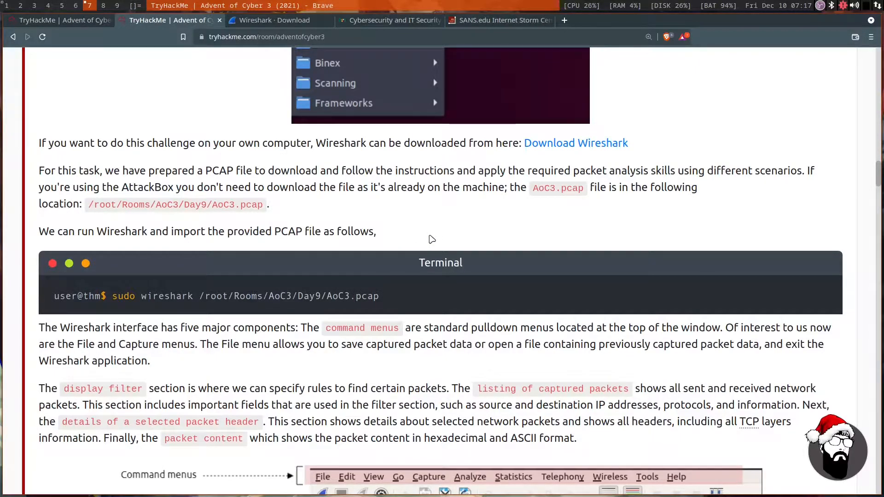
Launch Wireshark with administrator rights from a terminal on workspace 8 using sudo wireshark, entering the account password.
key("super+8")
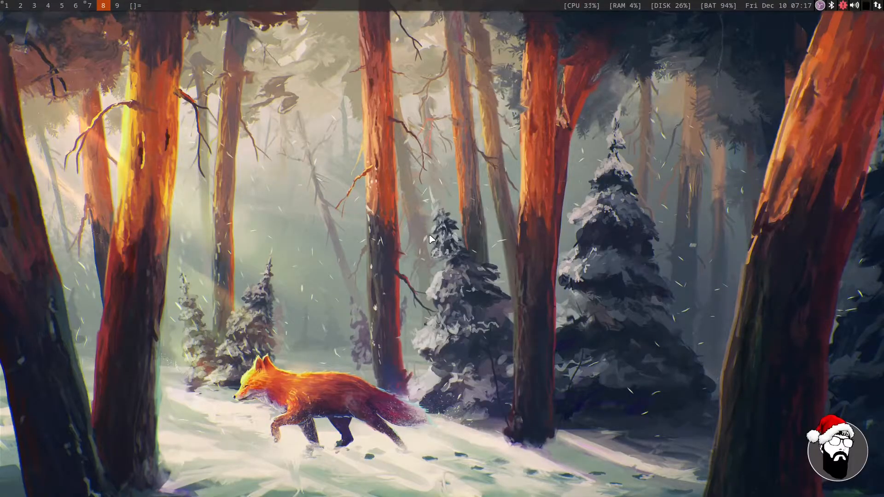
key("super+Return")
type("wido")
key("BackSpace")
key("BackSpace")
key("BackSpace")
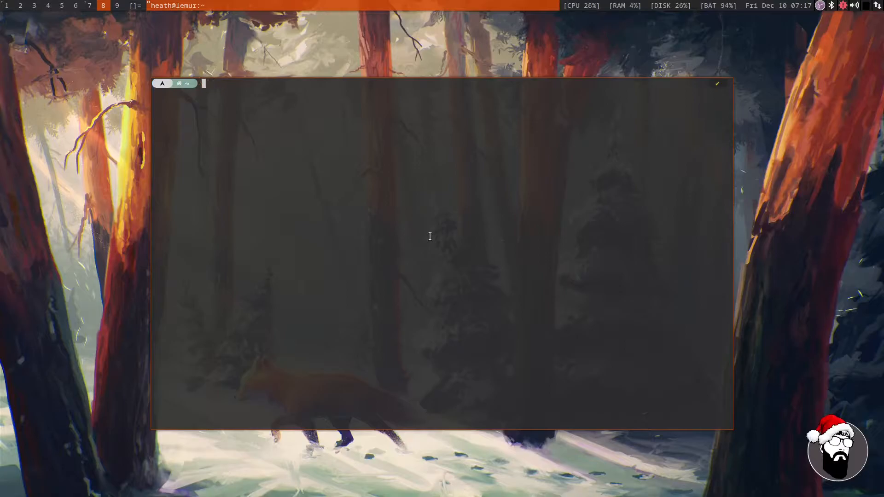
type("sduo")
key("BackSpace")
key("BackSpace")
key("BackSpace")
key("BackSpace")
type("sduu")
key("BackSpace")
key("BackSpace")
type("udo wireshark")
key("Return")
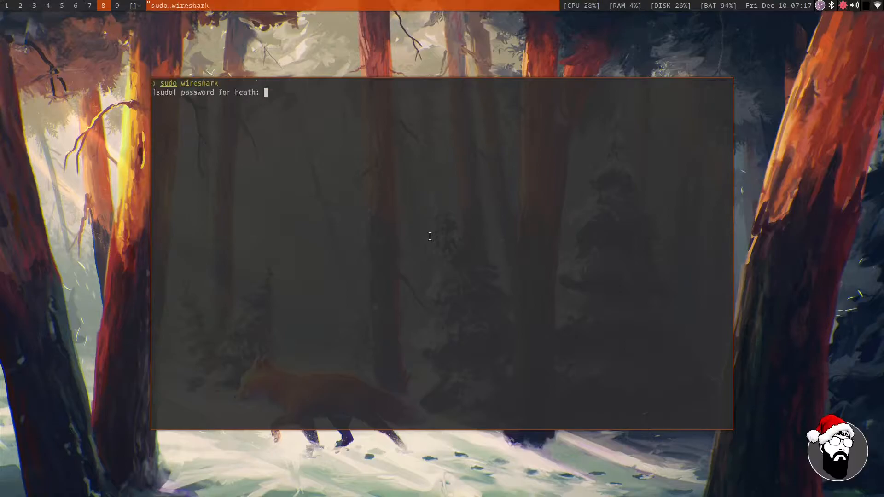
key("Return")
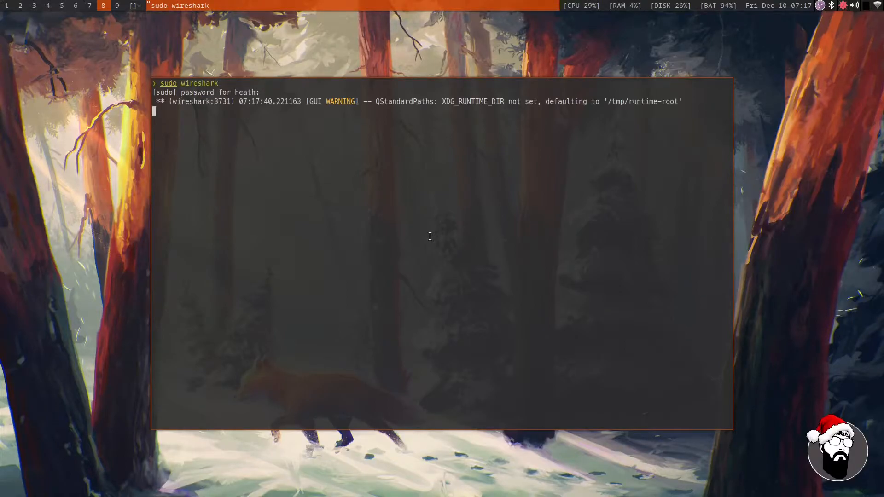
key("super+grave")
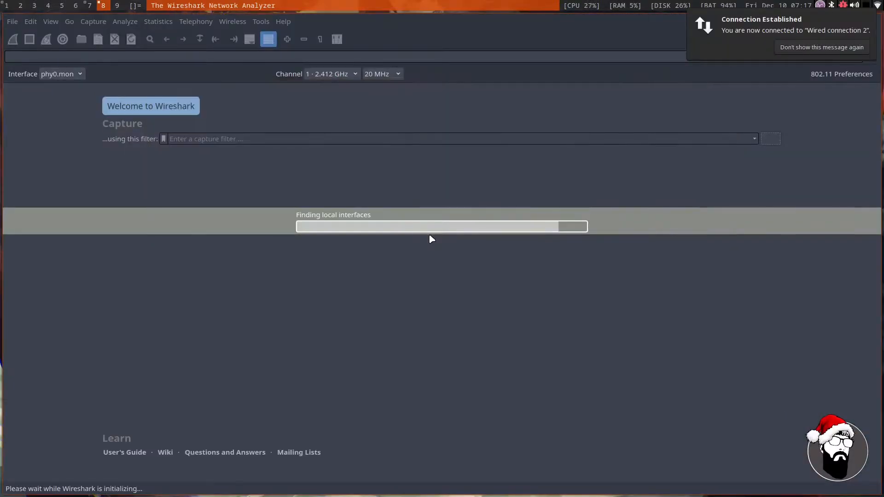
Open the capture file AoC3.pcap from the ctf/thm/aoc3/day9 folder in the home directory.
left_click(13, 21)
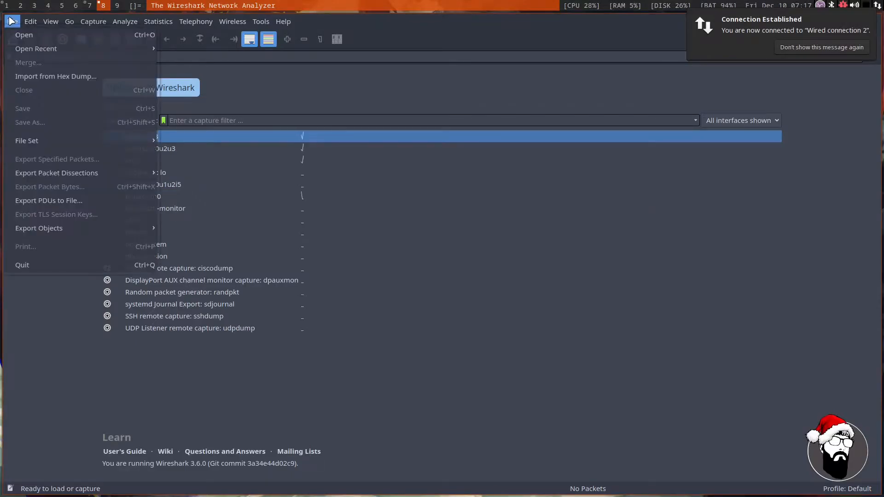
left_click(26, 39)
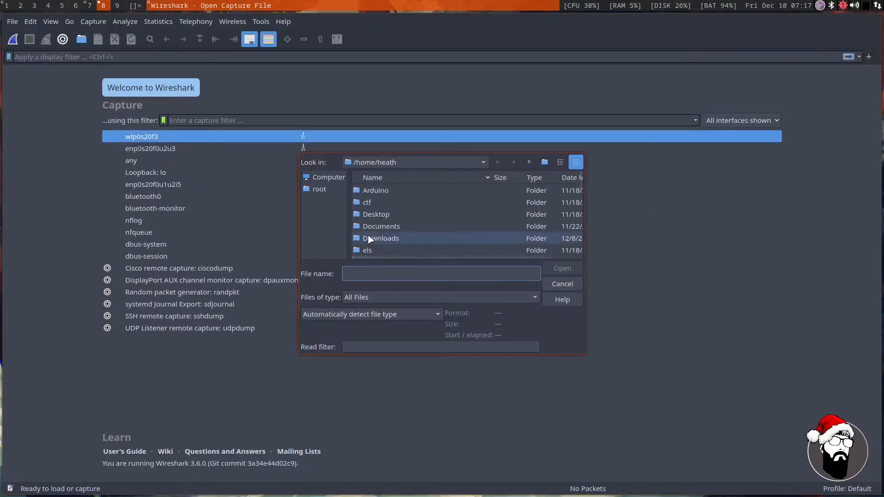
scroll(392, 213, "down", 4)
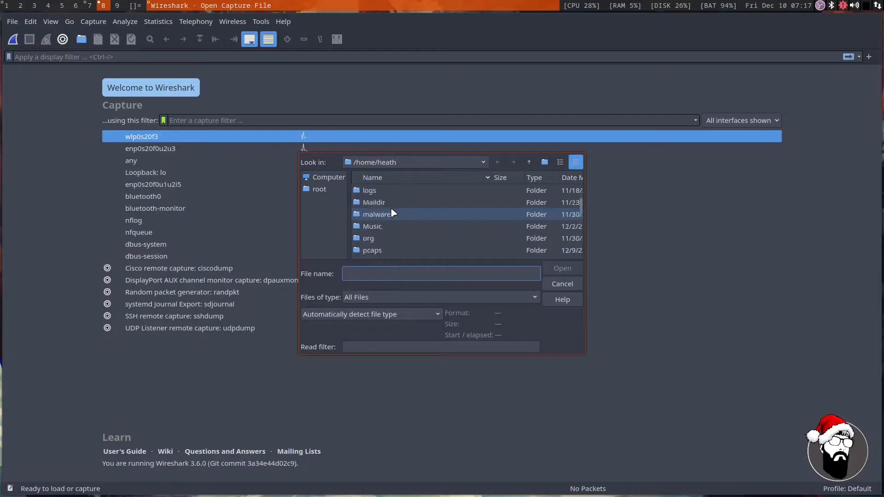
scroll(386, 217, "up", 5)
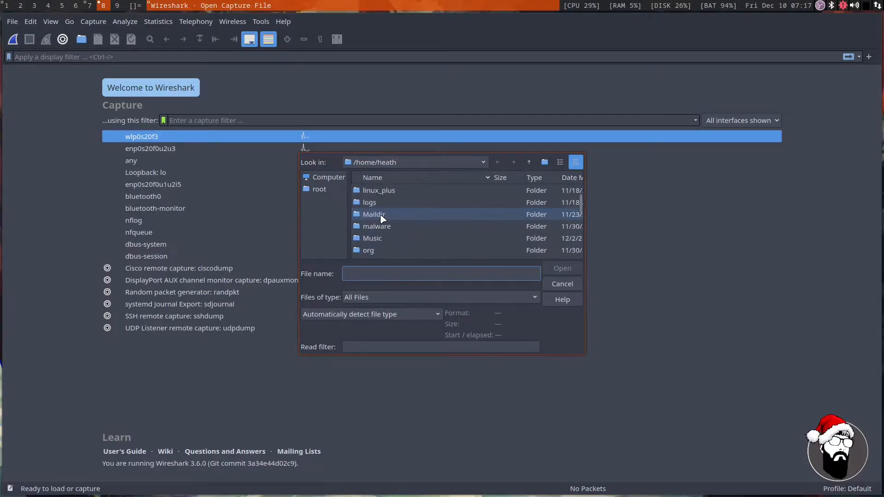
double_click(367, 204)
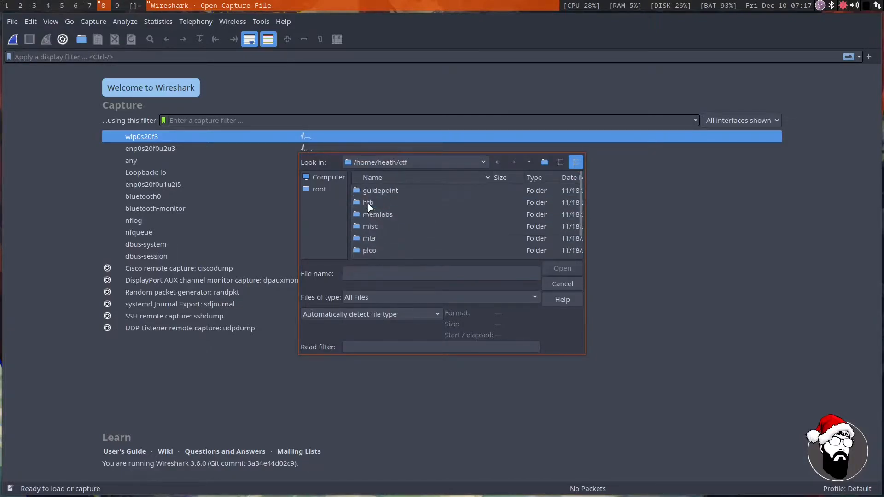
scroll(386, 244, "down", 1)
scroll(377, 249, "down", 1)
double_click(369, 251)
double_click(374, 193)
double_click(372, 216)
left_click(382, 191)
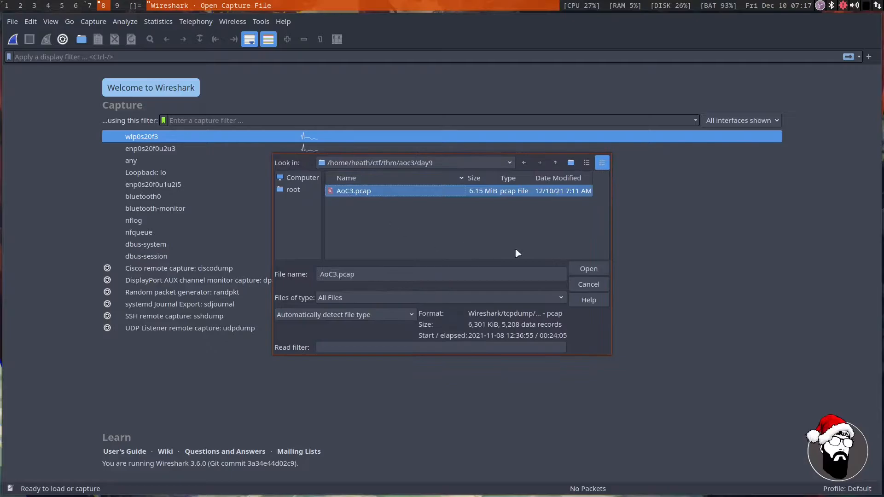
left_click(585, 270)
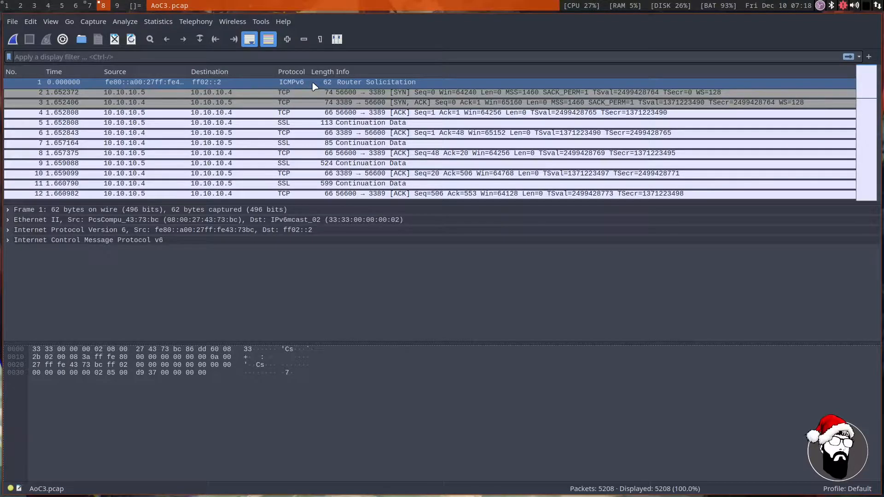
Browse the opening packets of the capture, examining their protocols and info, and return to the first packet.
scroll(314, 87, "down", 1)
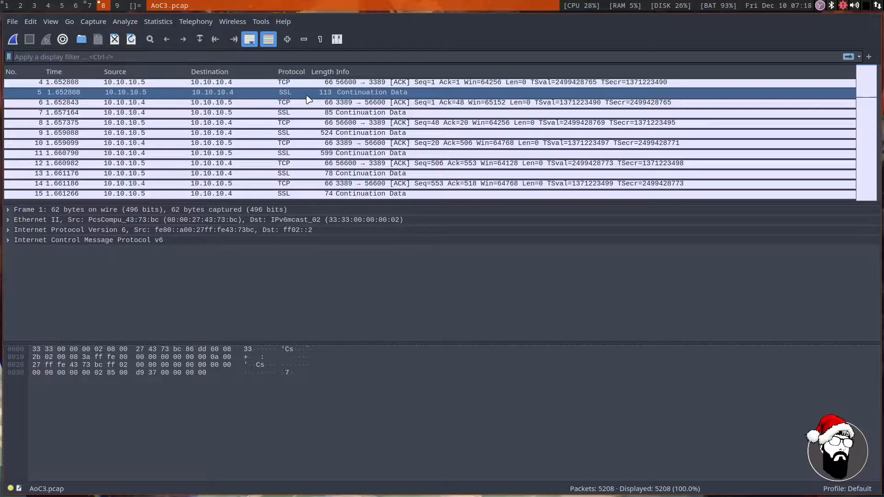
scroll(309, 99, "down", 3)
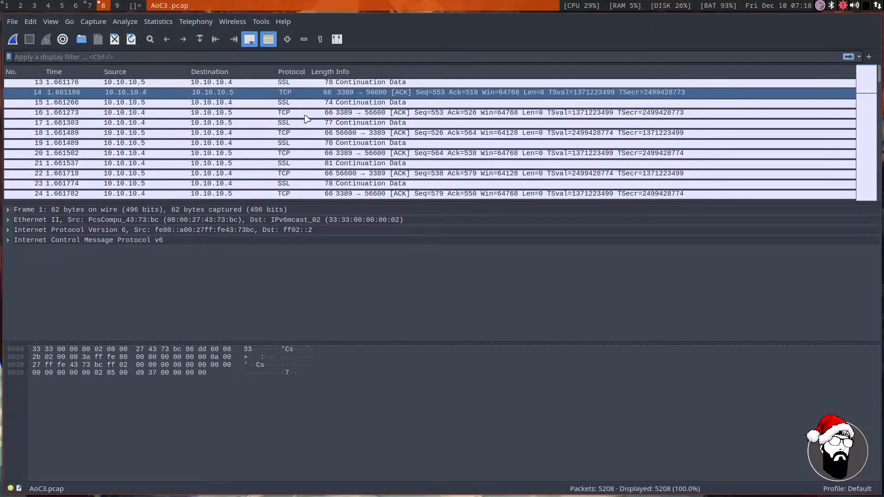
scroll(318, 116, "up", 1)
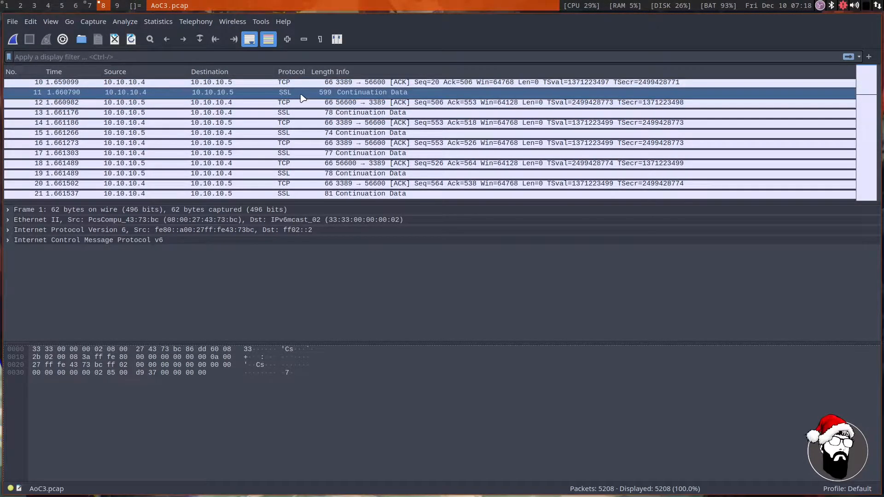
scroll(302, 110, "down", 4)
scroll(302, 113, "down", 7)
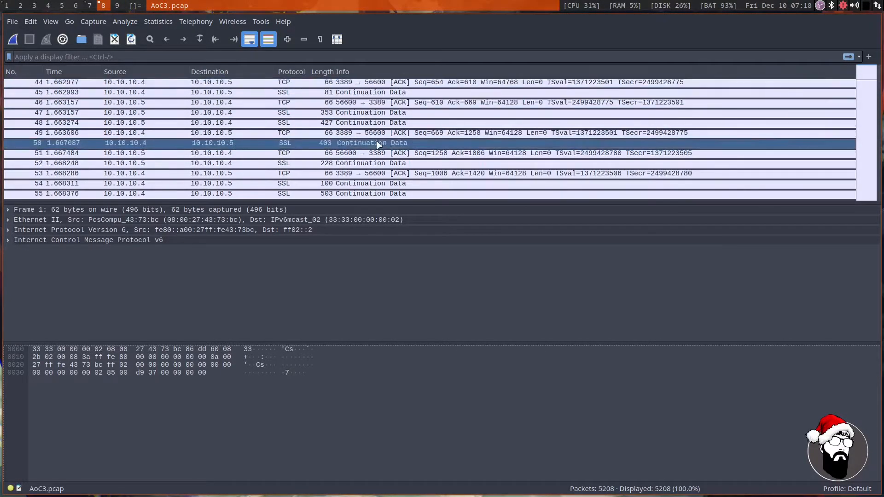
scroll(379, 142, "up", 10)
scroll(376, 139, "up", 5)
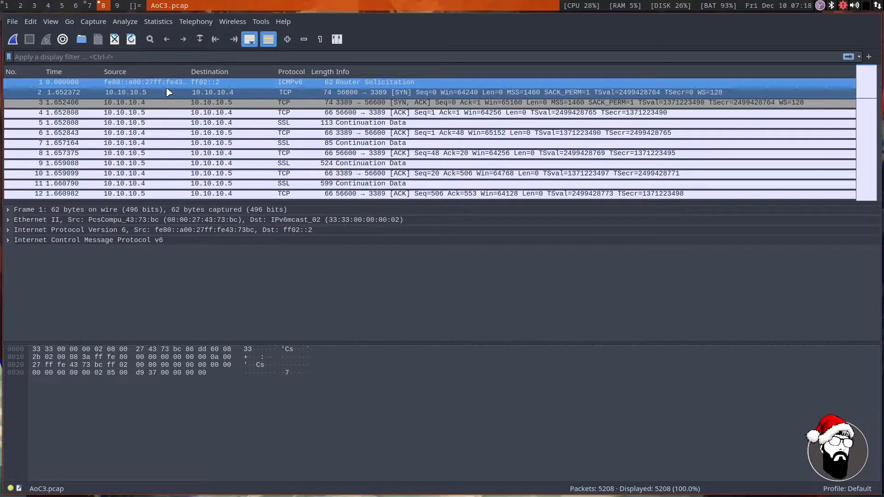
Open a terminal beside the capture and change to the ctf/thm/aoc3/day9 directory.
key("super+Return")
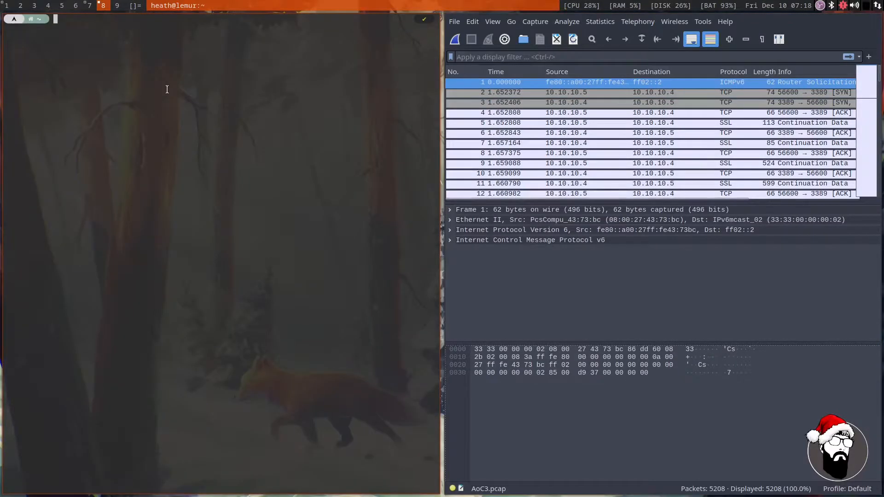
type("cd ctf")
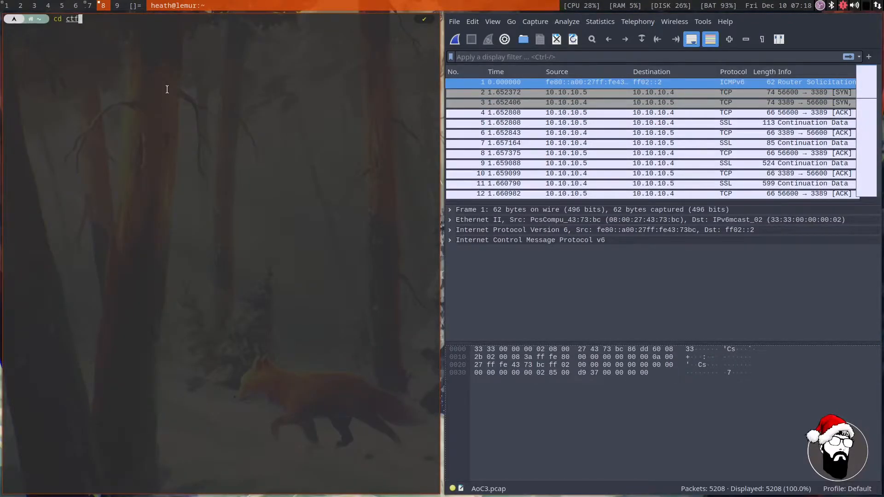
type("/thm/aoc3/day9")
key("Return")
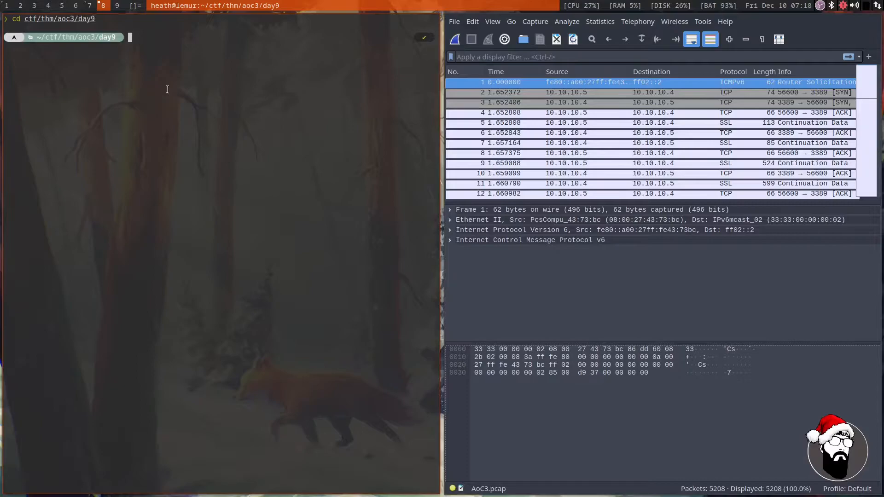
Run capinfos on AoC3.pcap to show the capture file's metadata.
type("capinfos")
key("Tab")
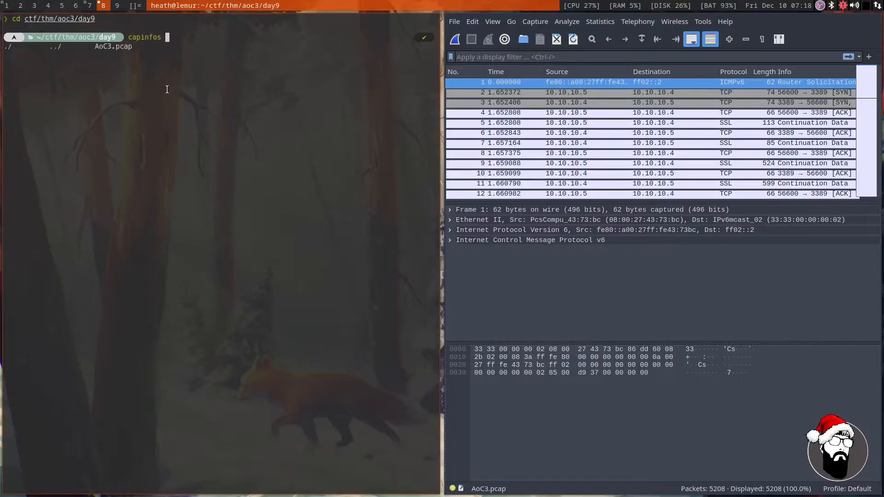
key("Tab")
key("Tab")
key("Return")
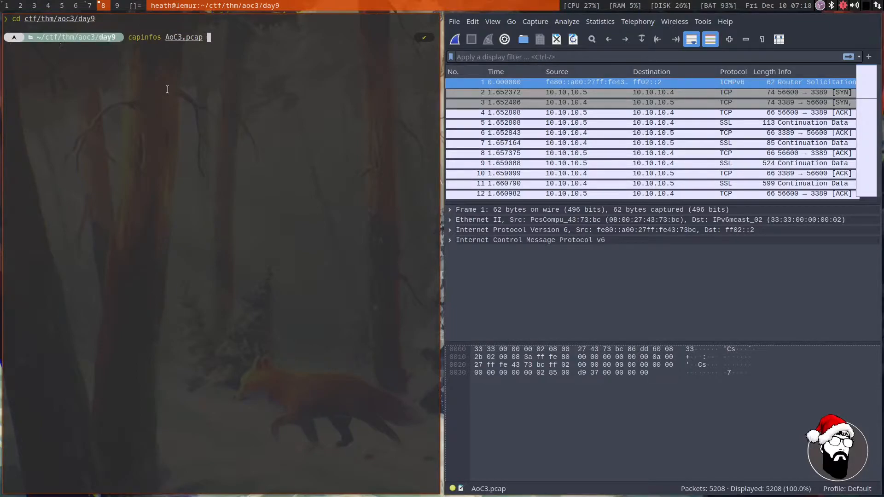
key("Return")
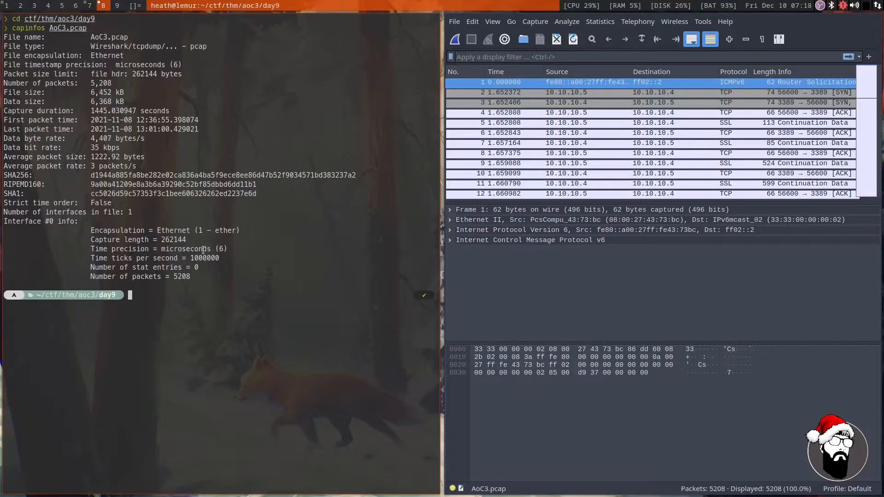
Examine the packet count, file type and file size in the capinfos output, and move the terminal to workspace 9.
left_click_drag(188, 238, 163, 234)
left_click(182, 267)
left_click_drag(191, 277, 173, 272)
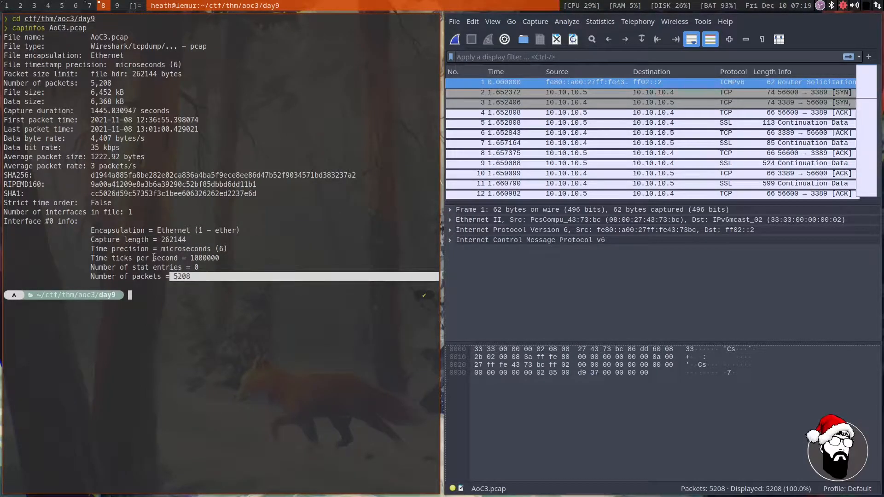
left_click(171, 133)
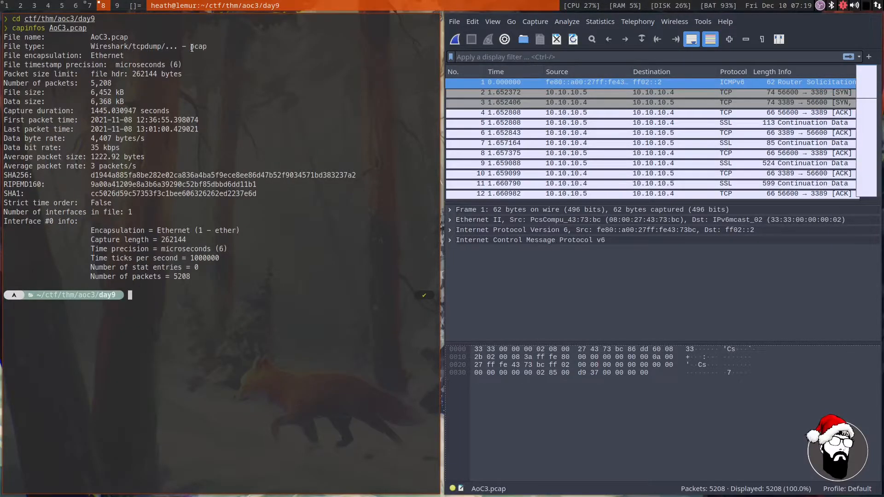
left_click_drag(191, 47, 217, 44)
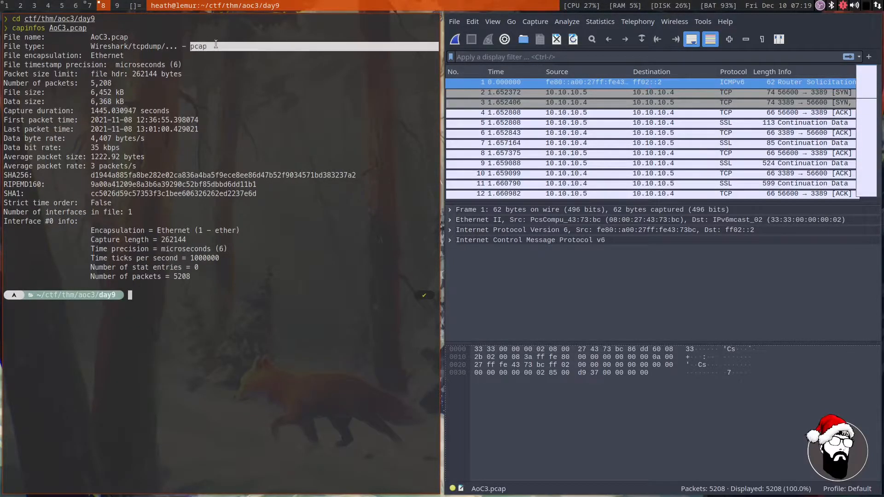
left_click_drag(45, 93, 89, 80)
left_click(131, 88)
left_click(197, 95)
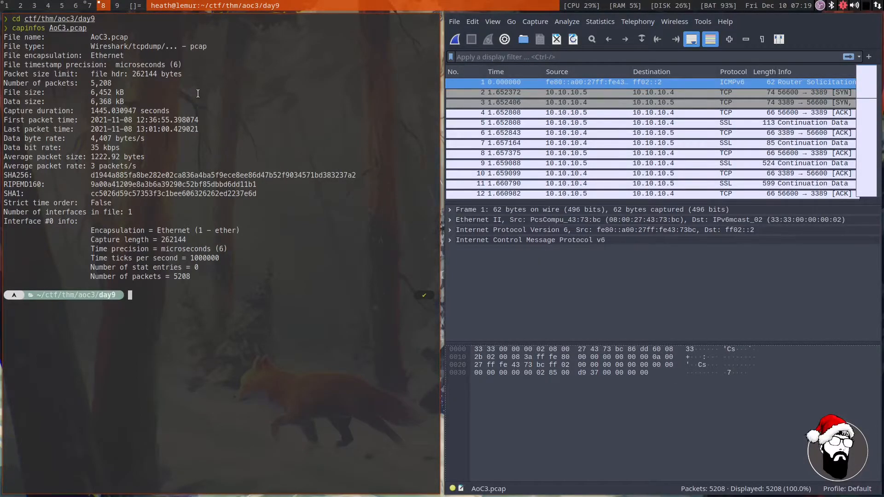
key("super+9")
key("super+8")
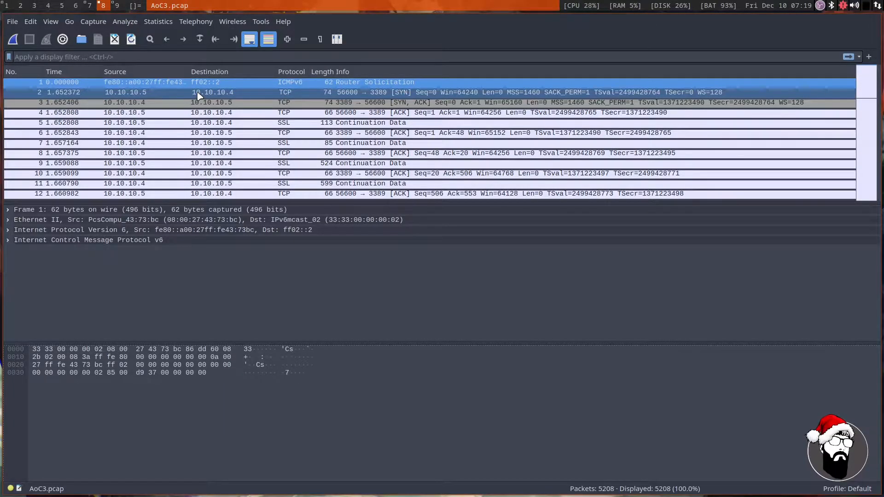
Return to the TryHackMe room in the browser and read the command menus paragraph, highlighting what the File menu allows.
key("super+7")
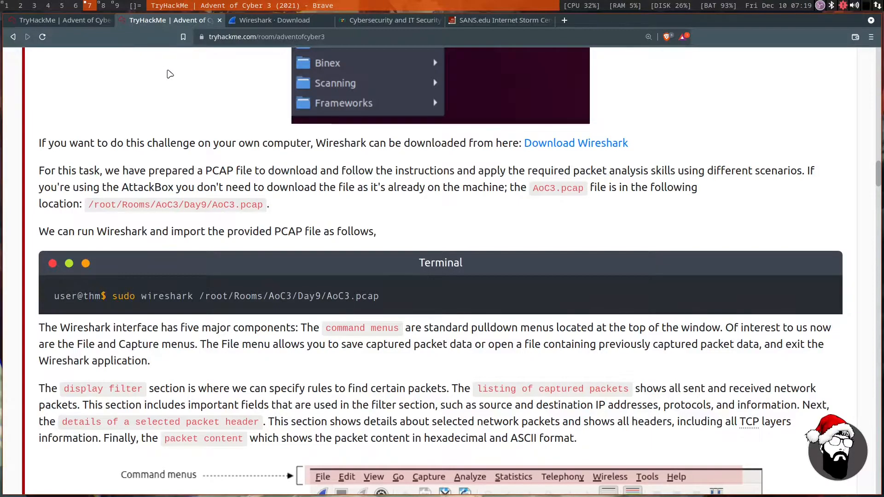
scroll(169, 74, "down", 3)
scroll(168, 180, "down", 2)
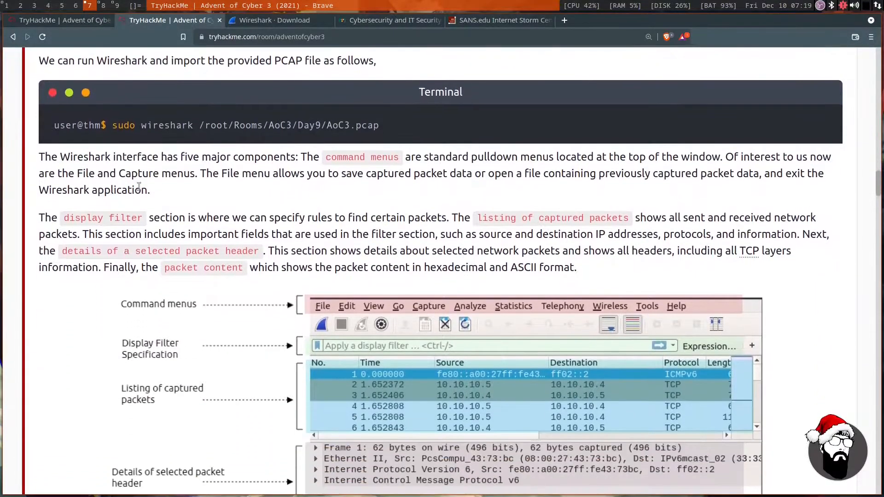
left_click_drag(66, 157, 700, 156)
left_click_drag(44, 174, 747, 172)
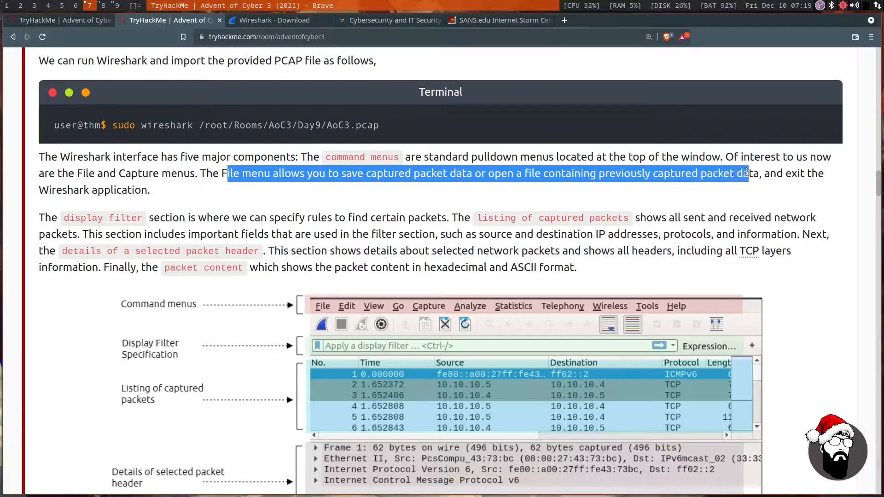
left_click(283, 201)
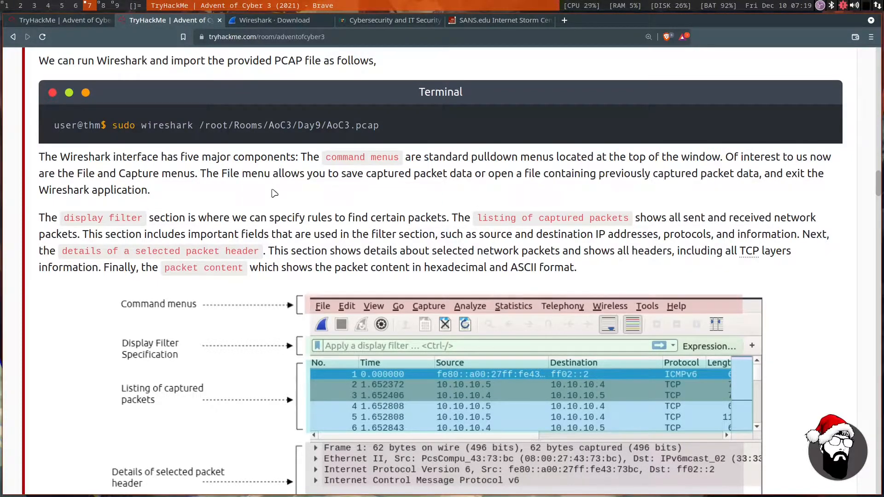
Compare the room's interface diagram with the open capture and read about the display filter, packet listing and selected packet header details.
scroll(274, 194, "down", 3)
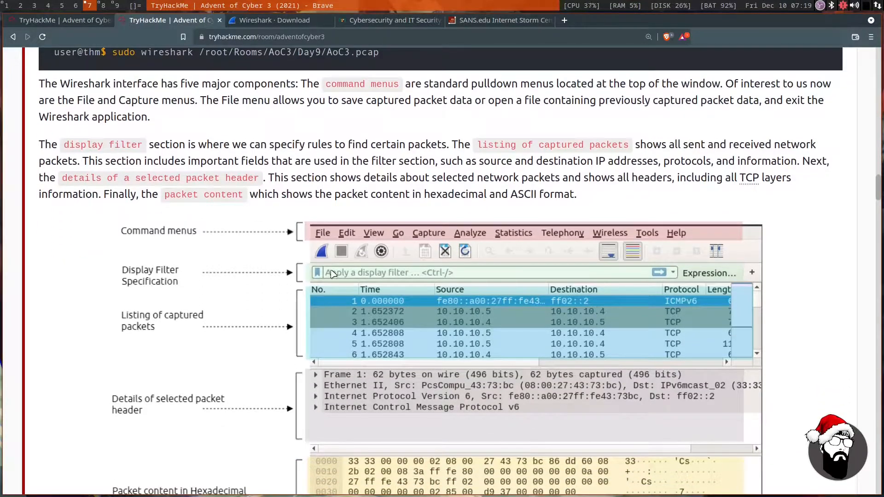
left_click(103, 6)
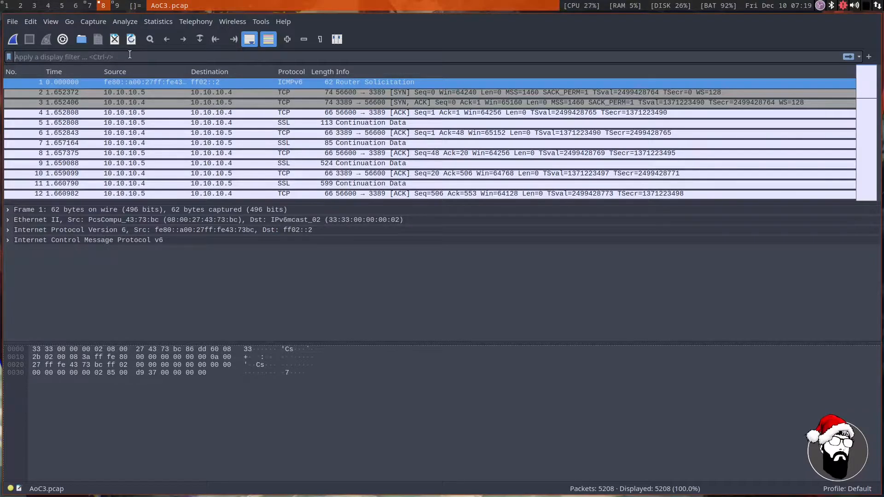
left_click(89, 6)
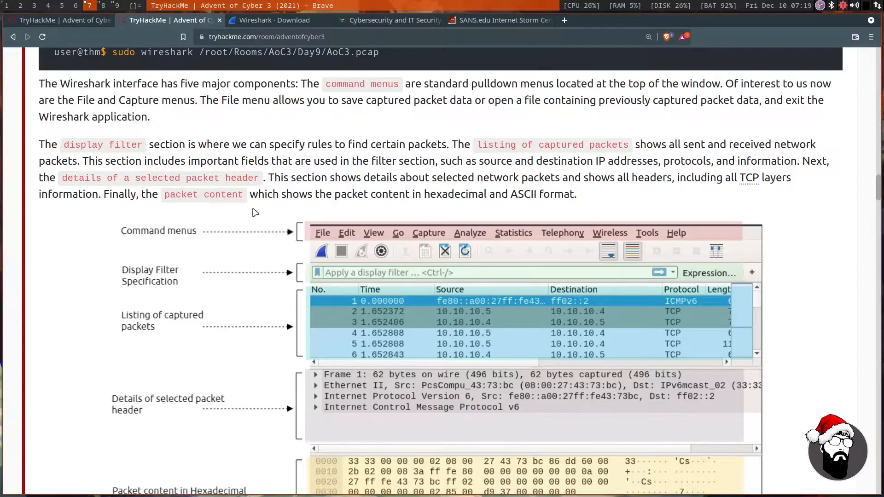
left_click_drag(166, 145, 781, 145)
left_click_drag(86, 161, 781, 162)
left_click(292, 179)
left_click_drag(271, 179, 614, 178)
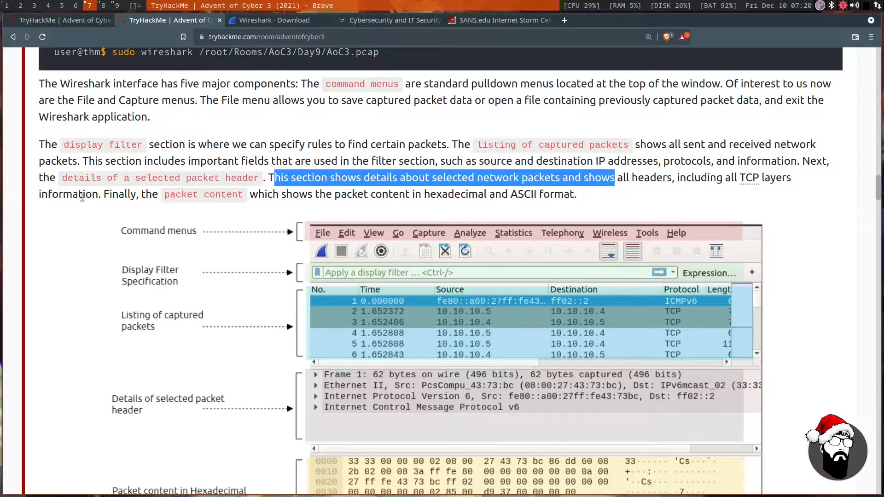
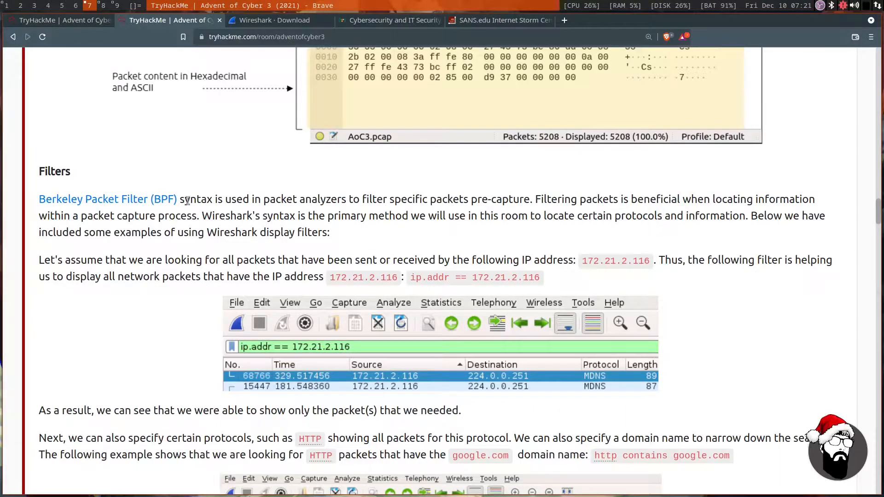
Read the Filters section on BPF and Wireshark syntax, including the ip.addr == 172.21.2.116 display filter example.
left_click_drag(190, 201, 764, 201)
left_click_drag(61, 217, 678, 215)
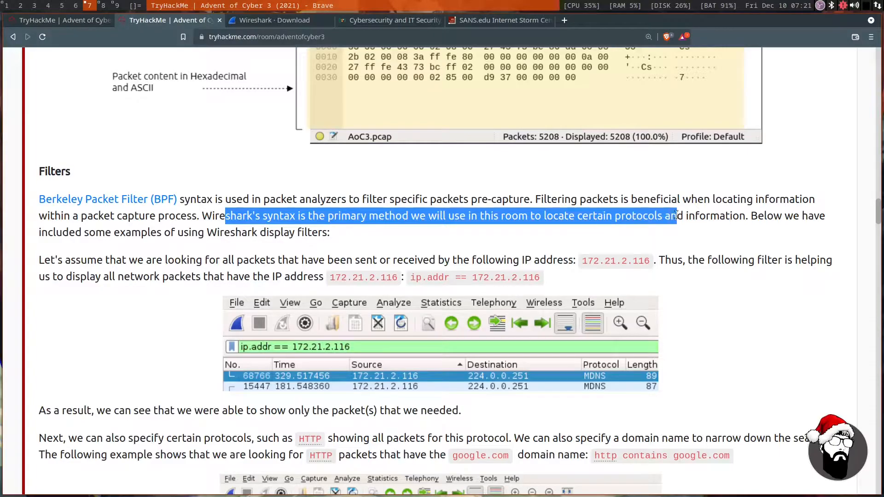
scroll(150, 247, "down", 2)
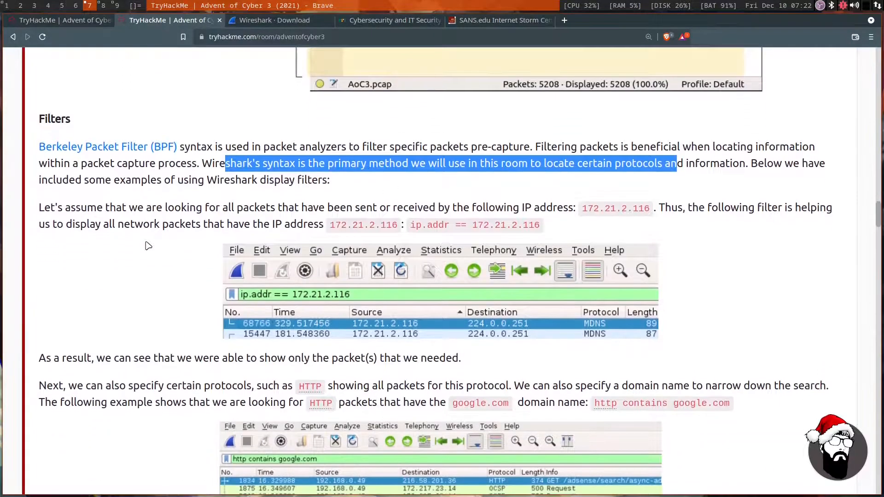
left_click(156, 244)
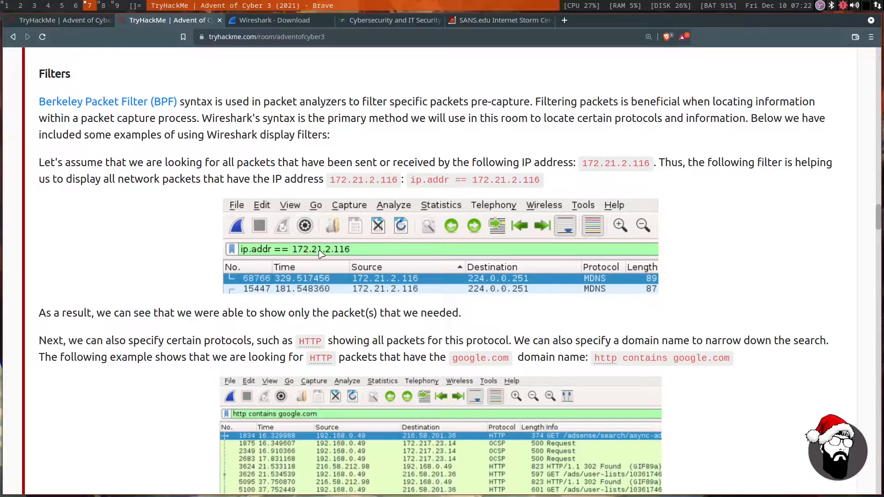
scroll(292, 246, "down", 1)
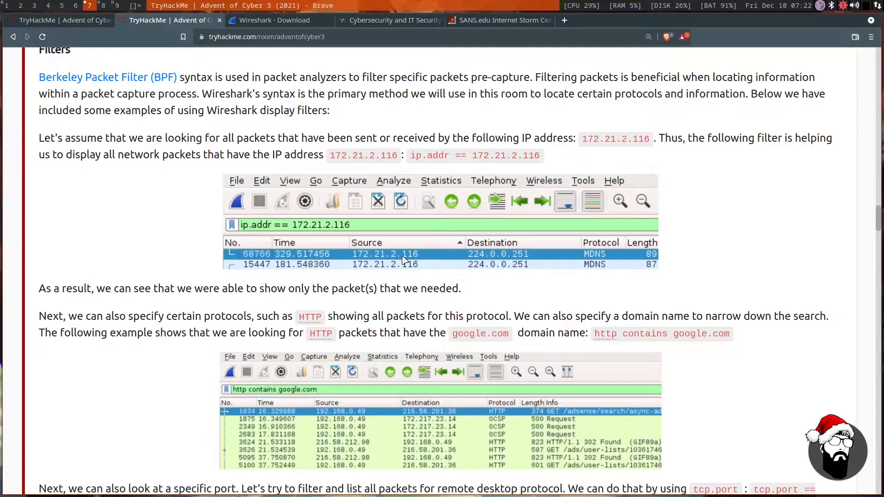
Switch to the AoC3.pcap capture in Wireshark and look over the source and destination addresses in the packet list.
key("super+8")
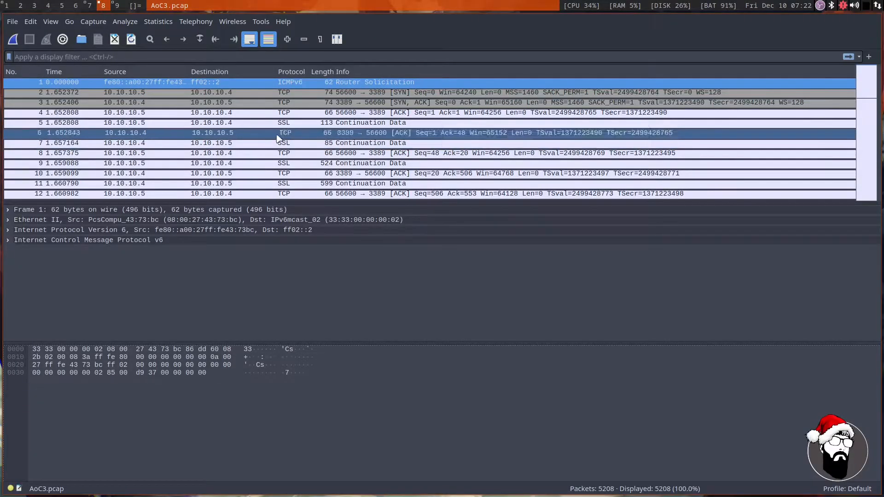
scroll(265, 122, "down", 4)
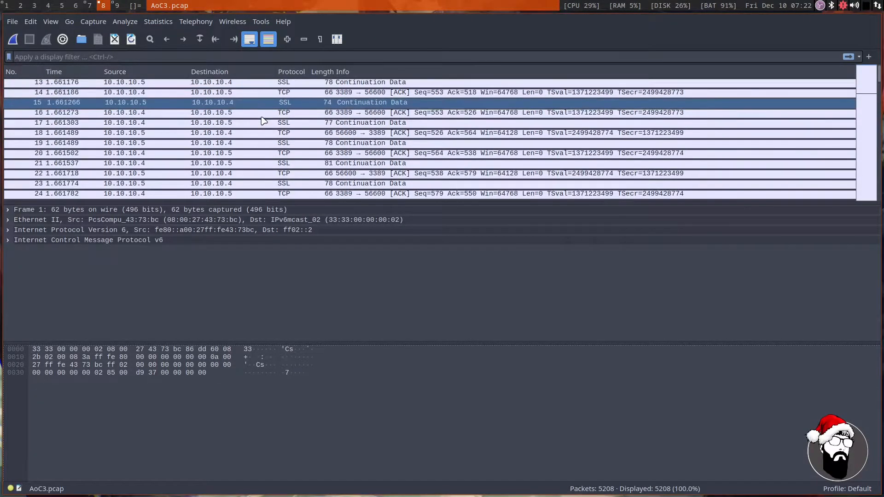
scroll(263, 121, "up", 3)
left_click(254, 113)
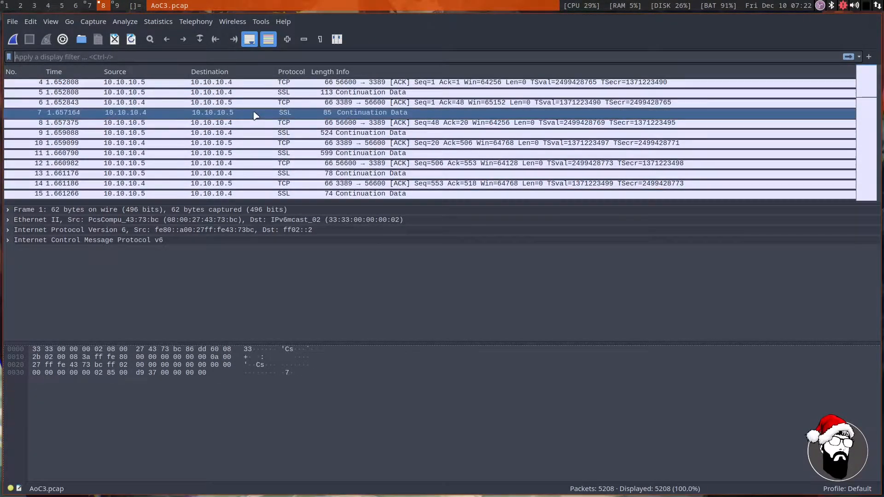
left_click(179, 86)
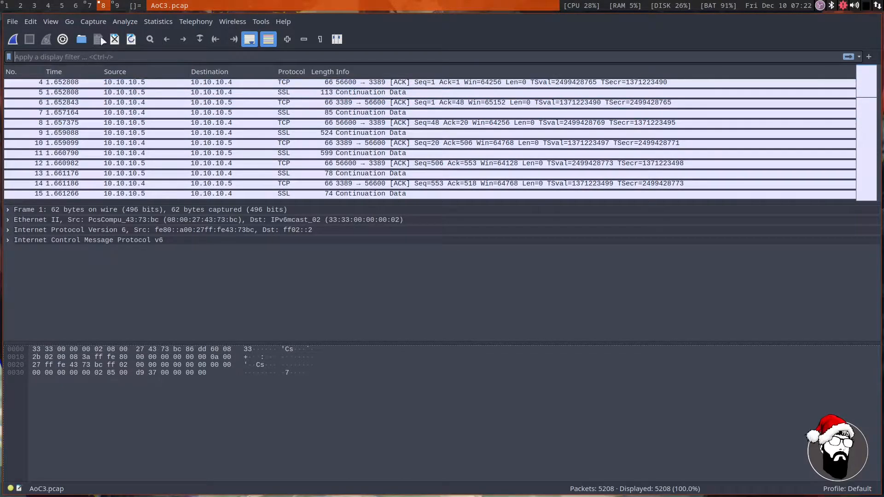
Return to the TryHackMe room in the browser and read how to filter by protocol and domain with http contains google.com.
left_click(90, 5)
scroll(134, 221, "down", 1)
left_click_drag(105, 240, 420, 240)
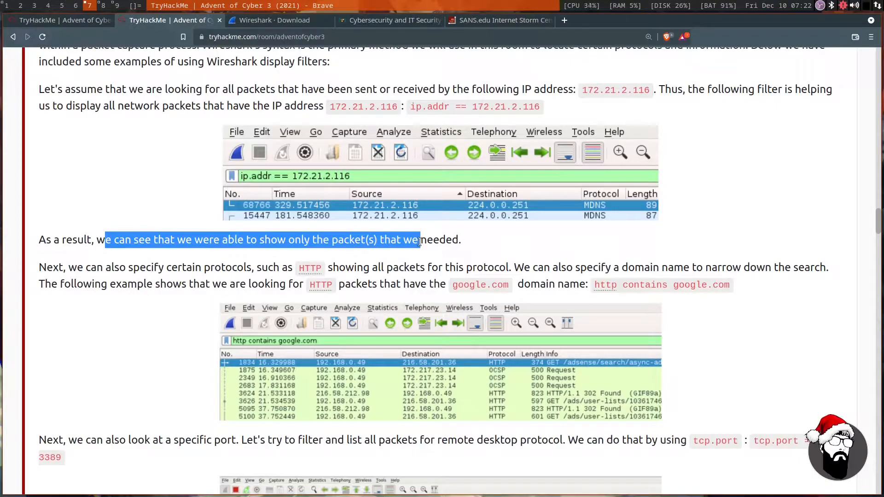
left_click_drag(90, 267, 744, 263)
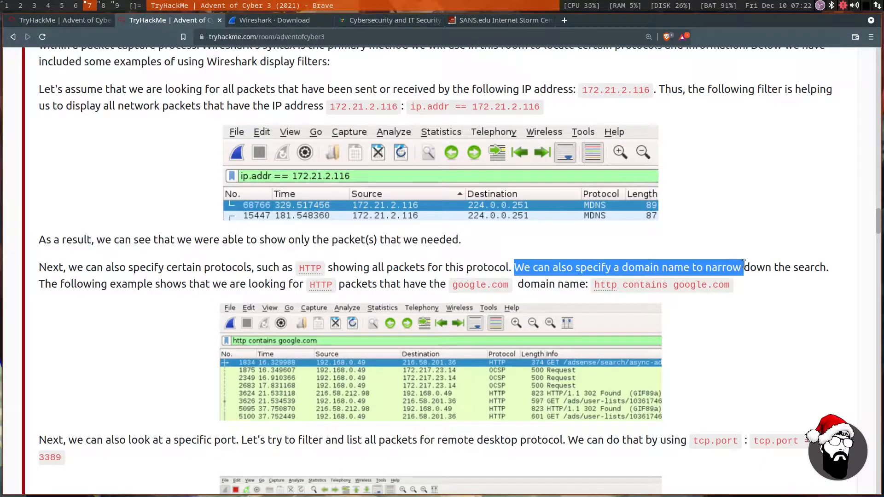
left_click_drag(137, 285, 518, 285)
left_click(532, 285)
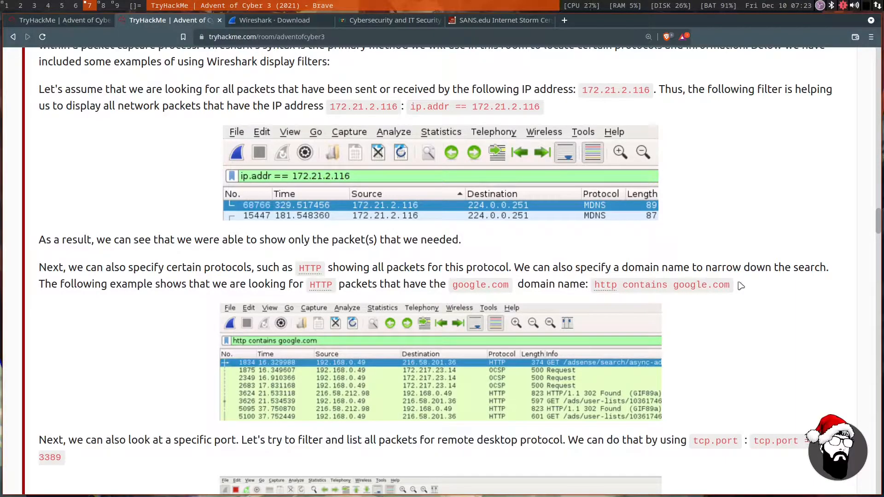
Read how to list remote desktop packets by port, highlighting the tcp.port == 3389 filter.
scroll(737, 286, "down", 3)
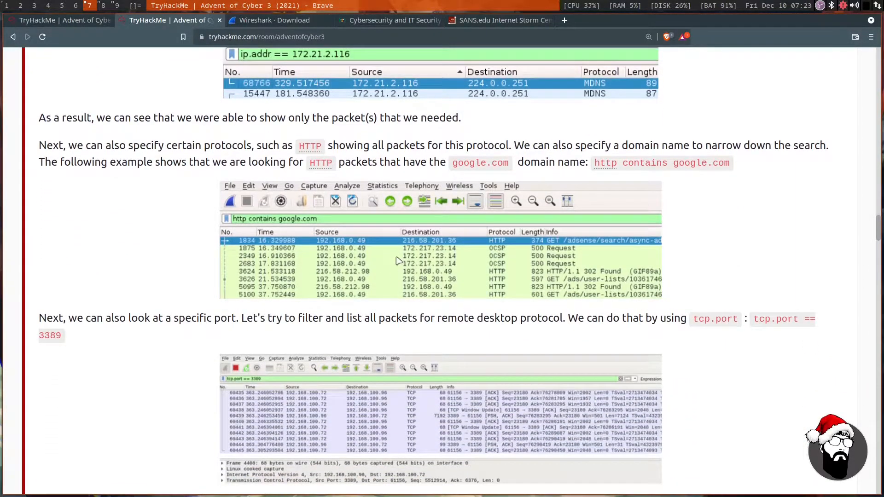
scroll(396, 256, "down", 1)
left_click_drag(84, 270, 212, 267)
left_click_drag(268, 269, 538, 270)
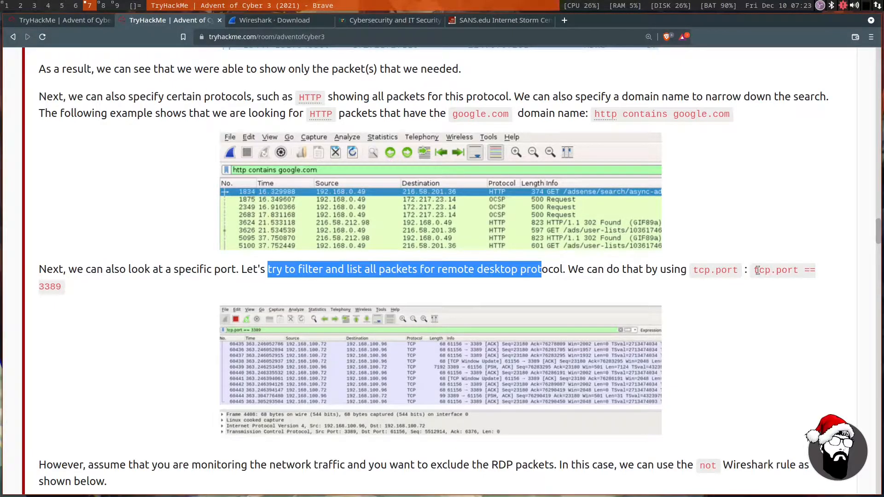
left_click_drag(757, 271, 787, 271)
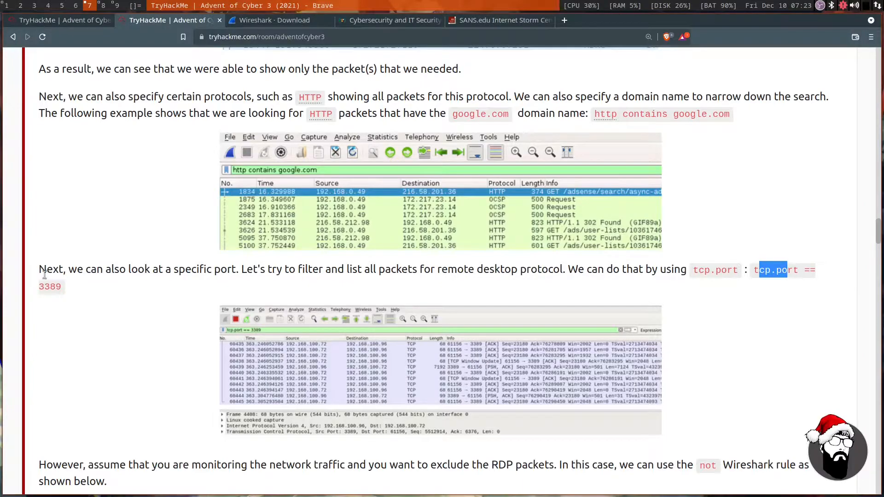
mouse_move(40, 287)
left_mouse_down()
mouse_move(62, 287)
mouse_move(40, 287)
left_mouse_up()
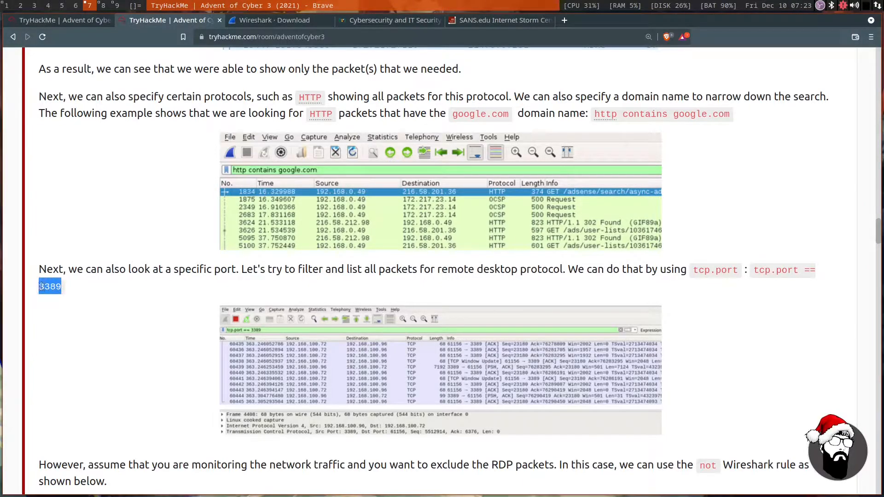
left_click(122, 288)
Read how the not rule excludes RDP packets, and enlarge and close its example screenshot.
scroll(201, 284, "down", 3)
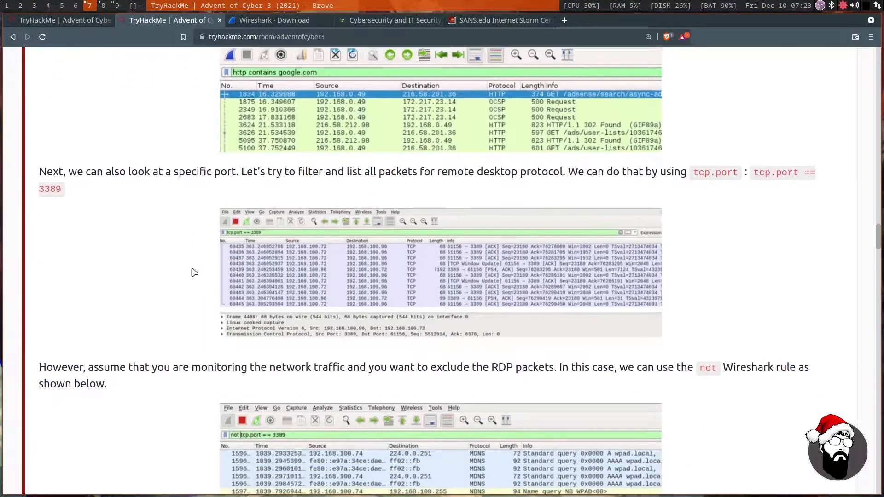
scroll(168, 227, "down", 2)
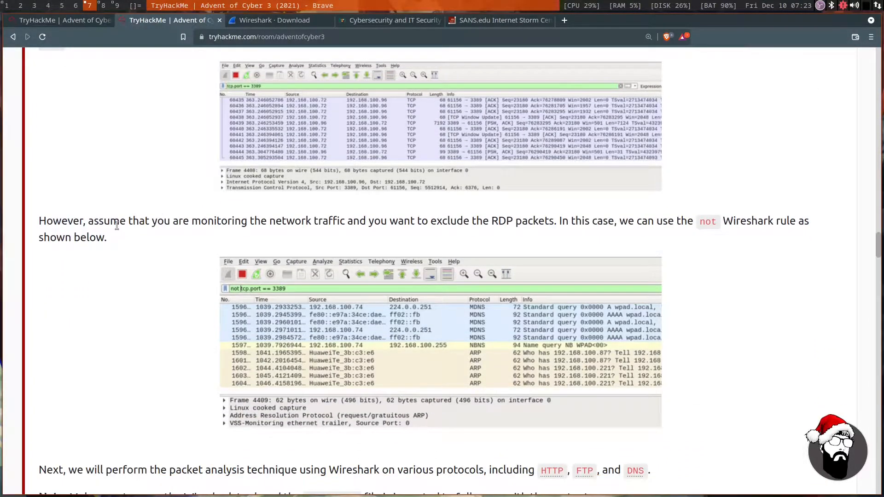
left_click_drag(117, 225, 759, 224)
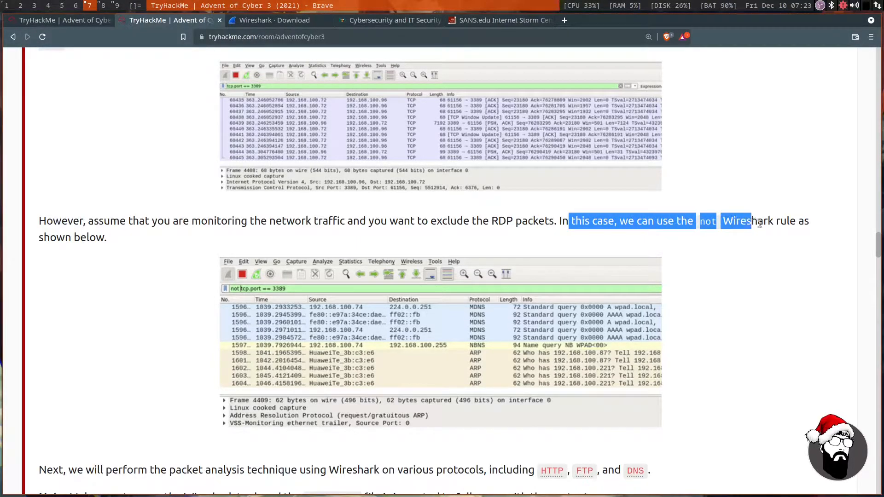
left_click(181, 247)
scroll(240, 228, "down", 2)
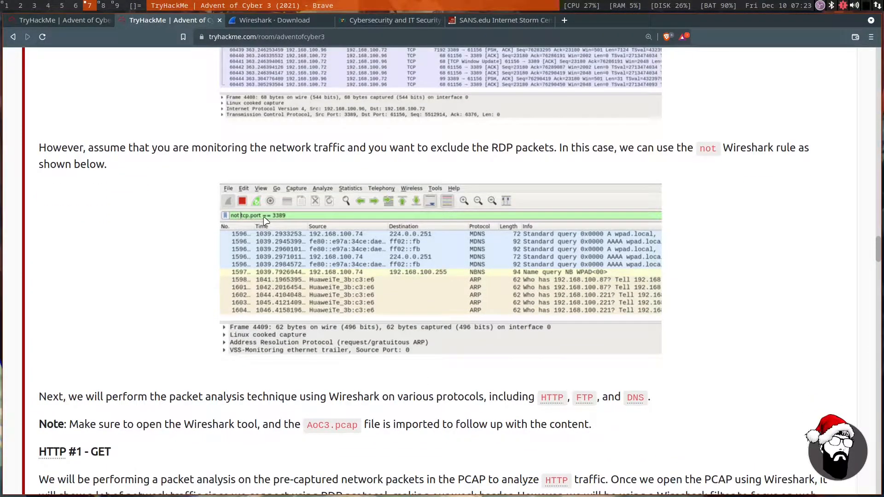
left_click(372, 260)
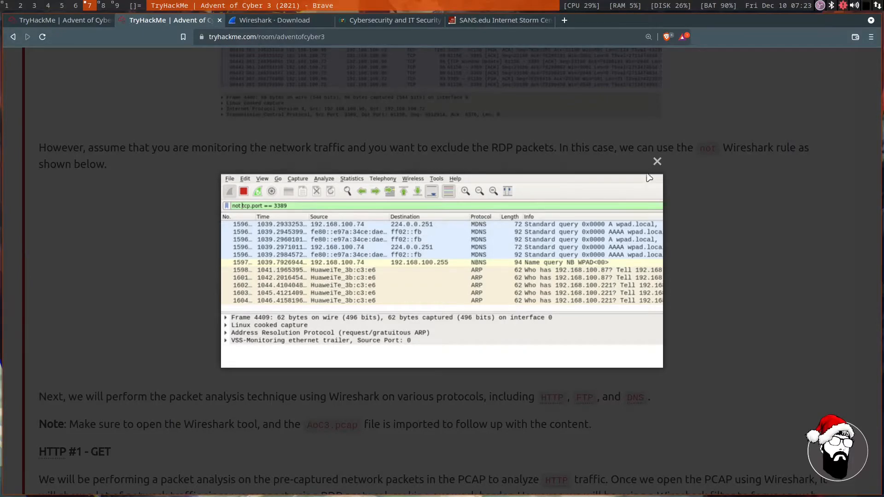
left_click(657, 162)
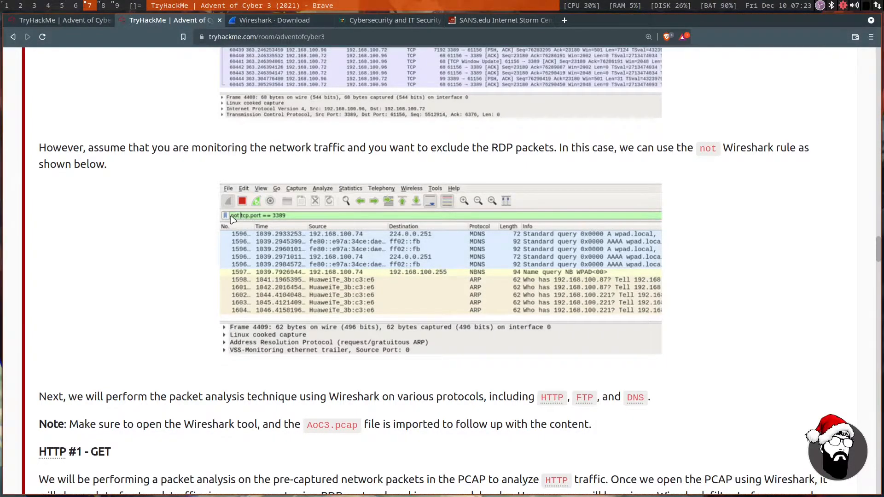
Read which protocols the analysis covers and the note about importing AoC3.pcap, highlighting both passages.
scroll(233, 219, "down", 5)
left_click_drag(84, 179, 645, 178)
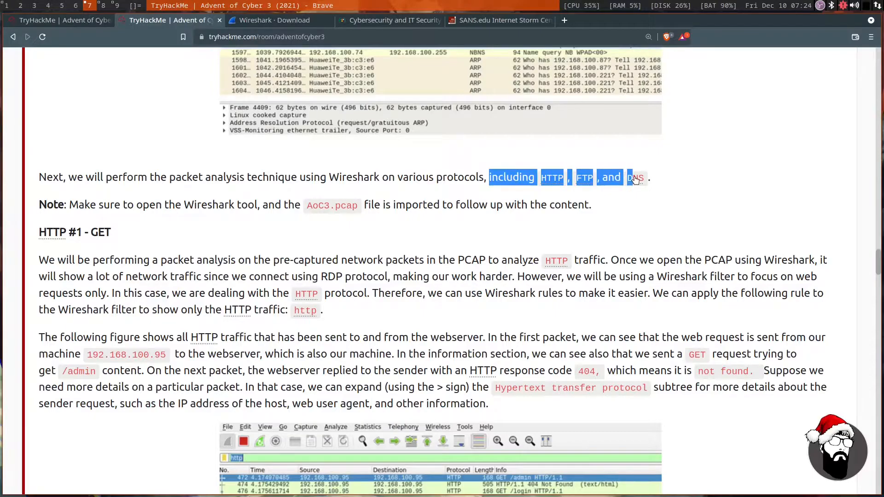
left_click(199, 224)
left_click_drag(79, 205, 364, 208)
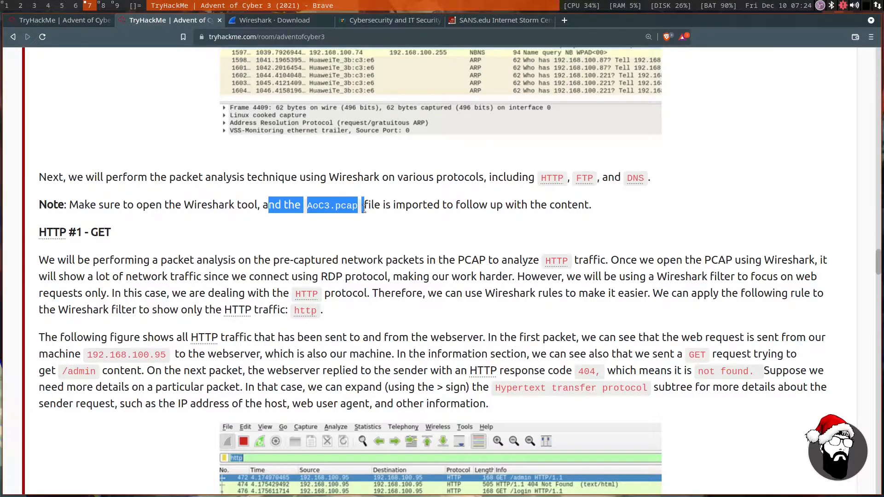
left_click(199, 236)
Skip ahead to the task's questions and read the first one about the directory in the HTTP #1 - GET section.
scroll(189, 217, "down", 3)
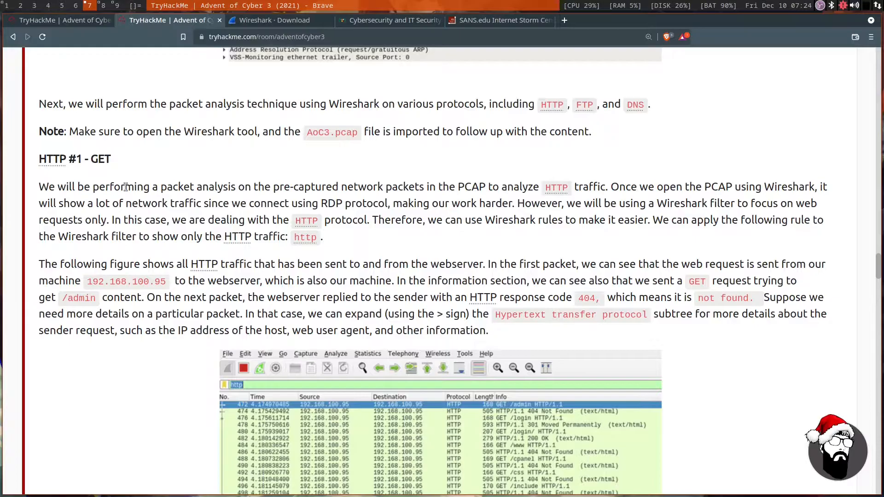
scroll(125, 187, "down", 20)
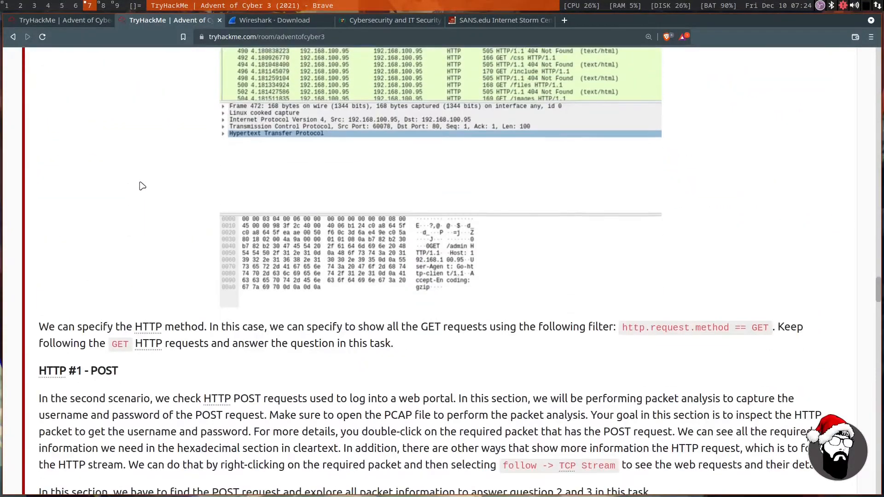
scroll(146, 186, "down", 20)
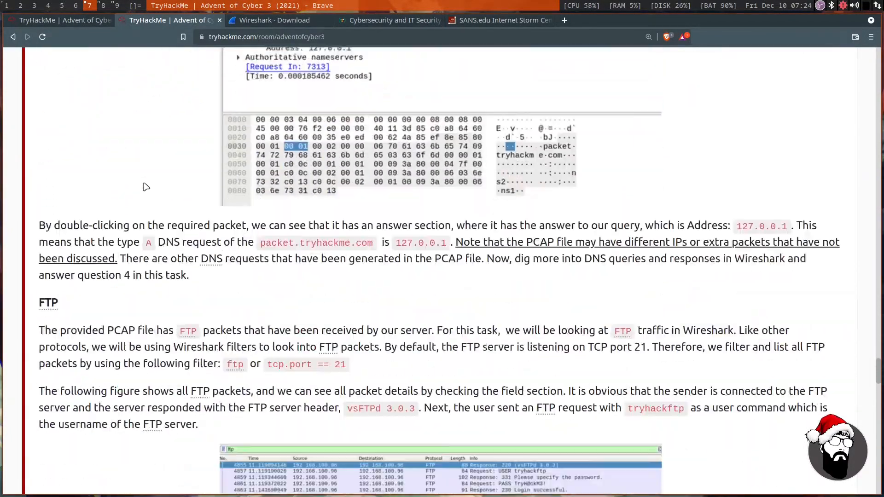
scroll(144, 187, "down", 3)
scroll(144, 186, "up", 3)
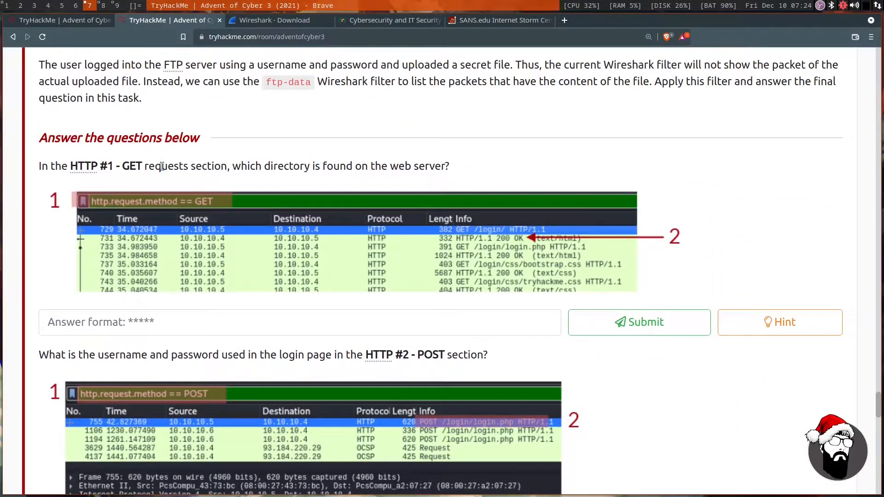
left_click_drag(145, 166, 399, 166)
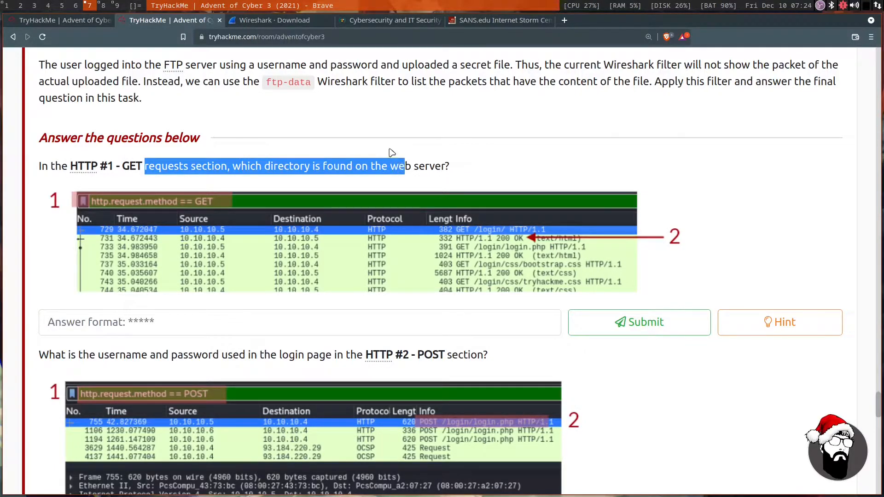
left_click(386, 146)
Go back to the HTTP #1 - GET section and read its introduction, highlighting the passages on using a Wireshark filter to show only HTTP traffic.
scroll(343, 160, "up", 1)
scroll(343, 159, "up", 15)
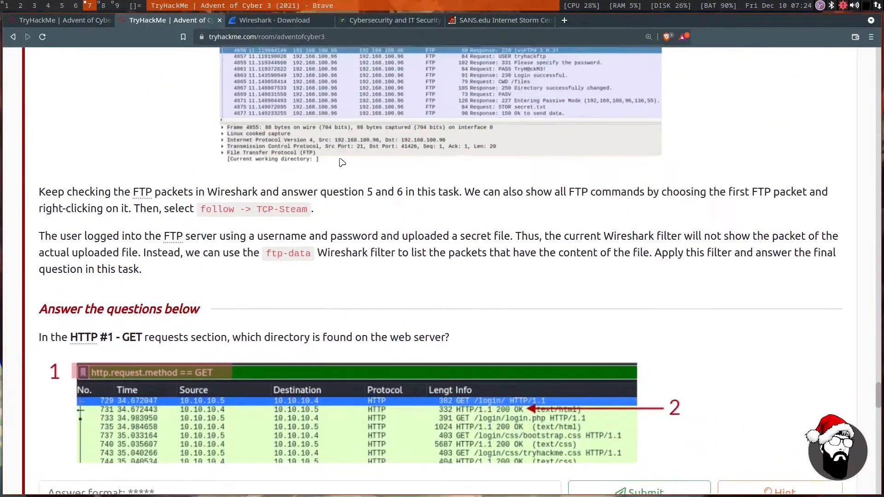
scroll(201, 188, "up", 15)
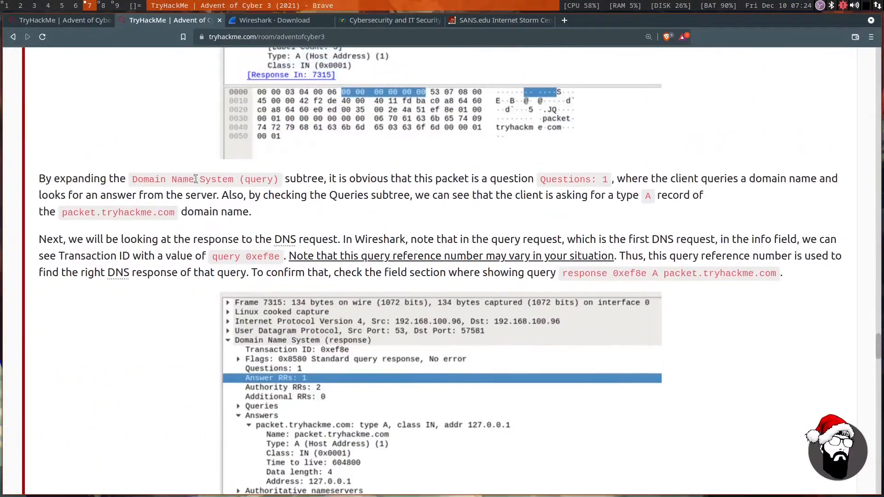
scroll(194, 178, "up", 5)
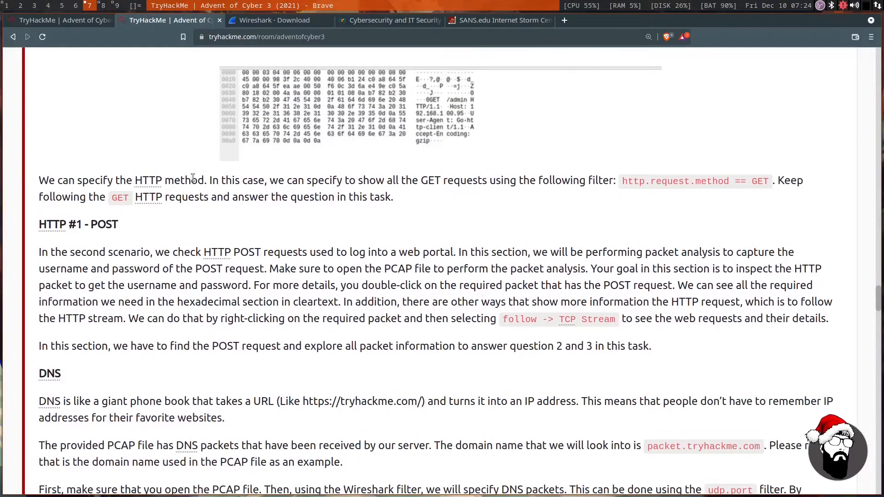
scroll(192, 181, "down", 4)
scroll(240, 171, "up", 12)
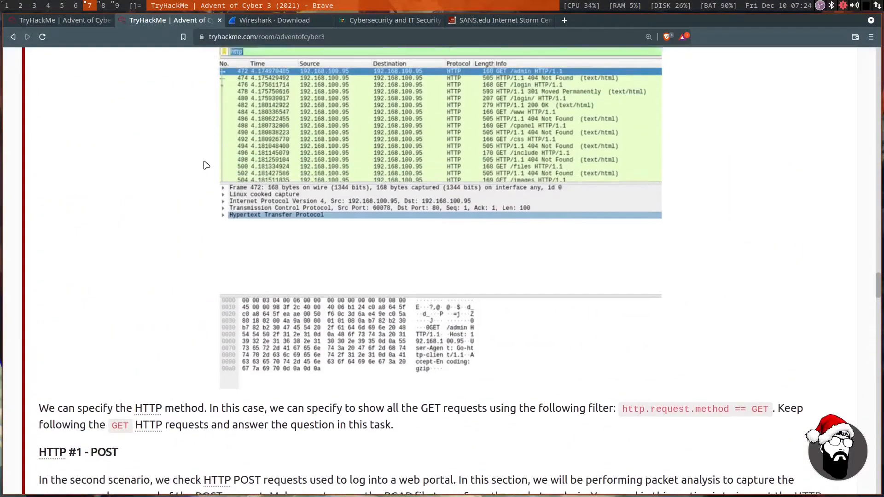
scroll(185, 217, "down", 1)
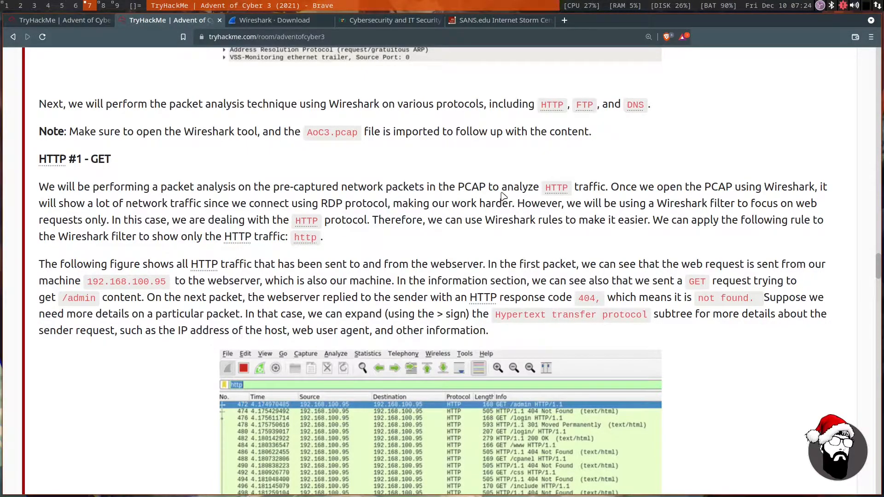
left_click_drag(63, 203, 483, 203)
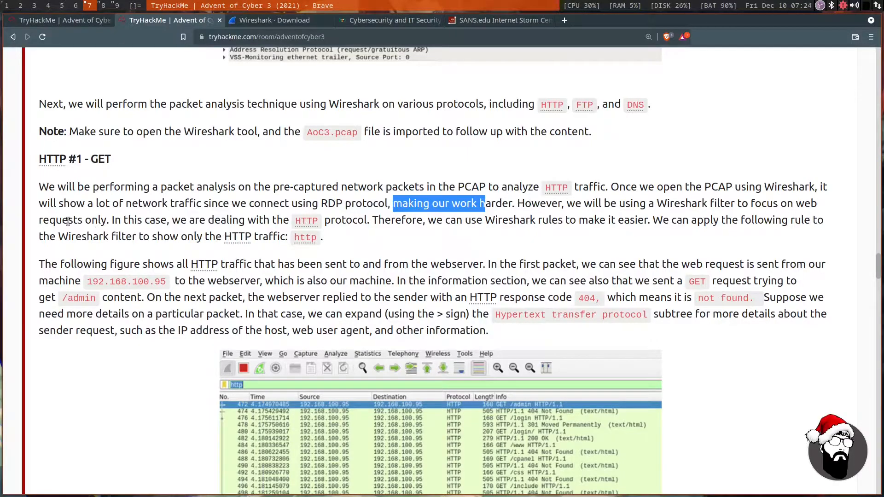
left_click_drag(50, 221, 358, 222)
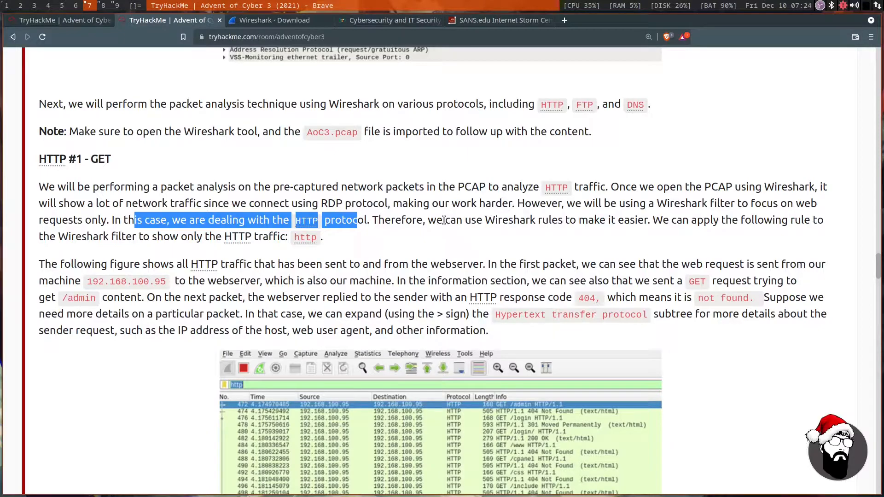
left_click_drag(445, 220, 636, 222)
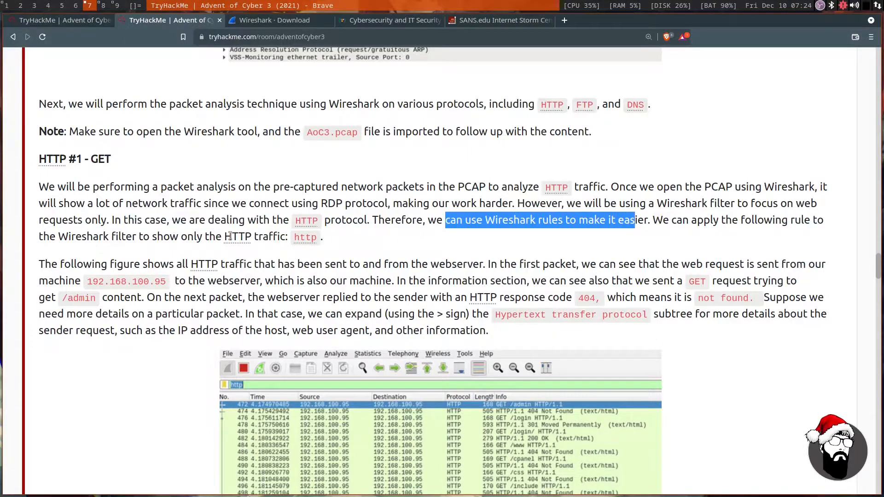
left_click_drag(55, 238, 287, 237)
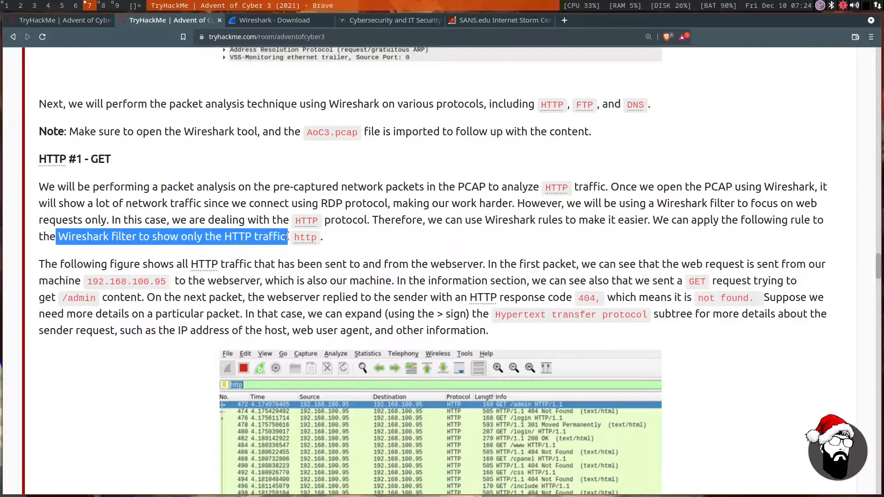
left_click(168, 251)
Read how the figure's first packet sends a GET request for /admin from 192.168.100.95 to the webserver, highlighting the key phrases.
scroll(167, 240, "down", 3)
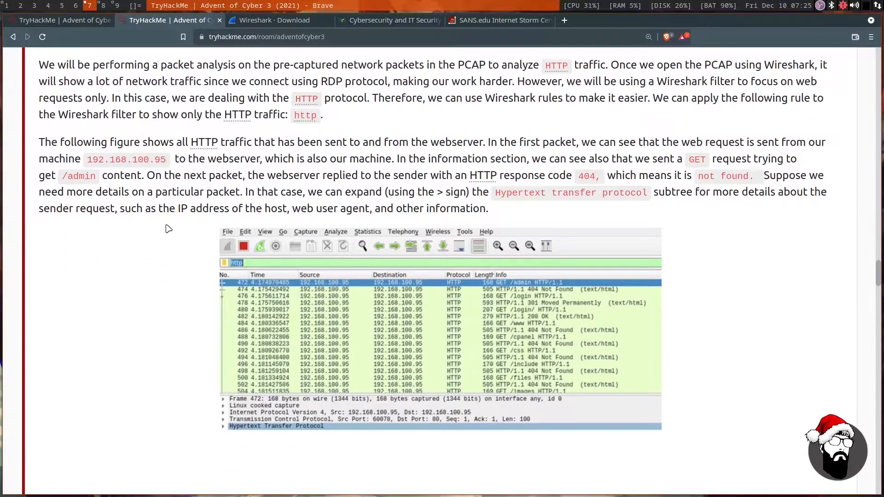
left_click_drag(226, 141, 768, 143)
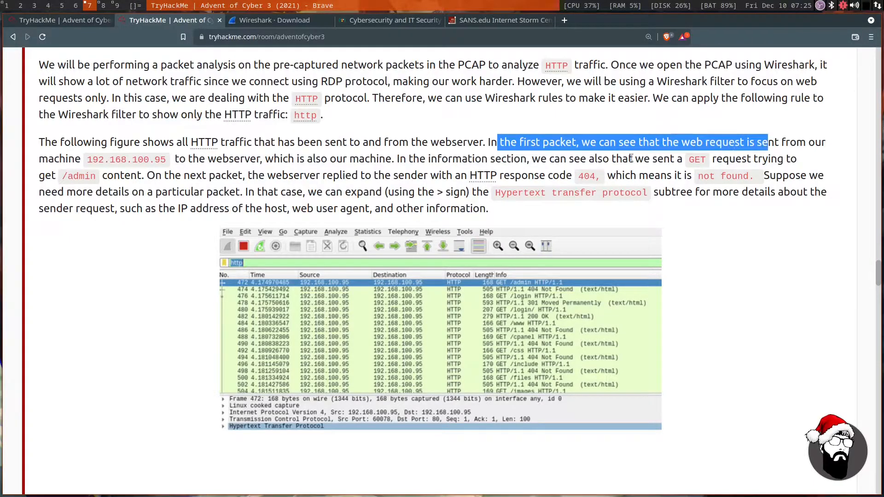
left_click_drag(86, 162, 175, 158)
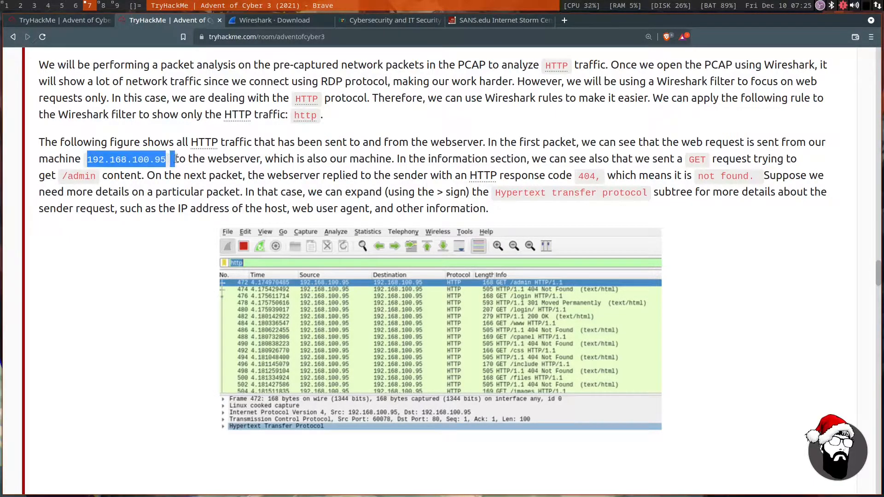
left_click(198, 171)
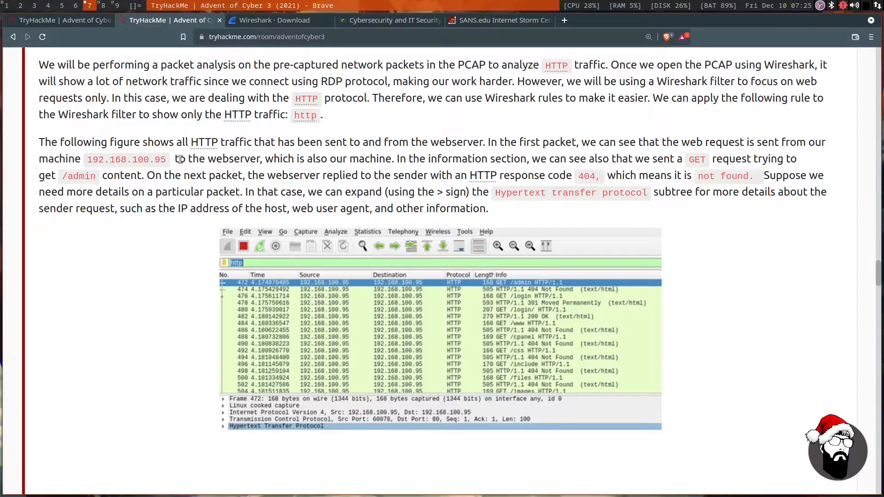
left_click_drag(180, 159, 665, 160)
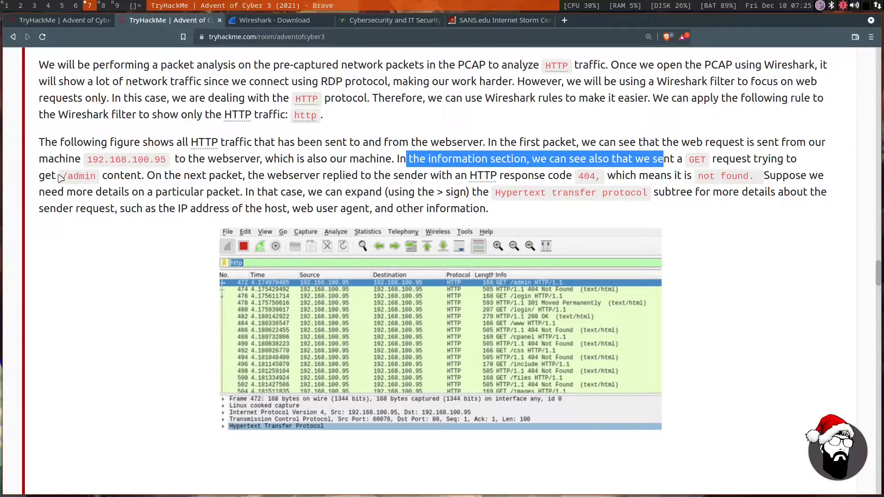
left_click_drag(61, 178, 125, 177)
left_click(261, 185)
Read the explanation of the webserver's reply, highlighting the 404 response code and its not found meaning.
scroll(256, 186, "down", 1)
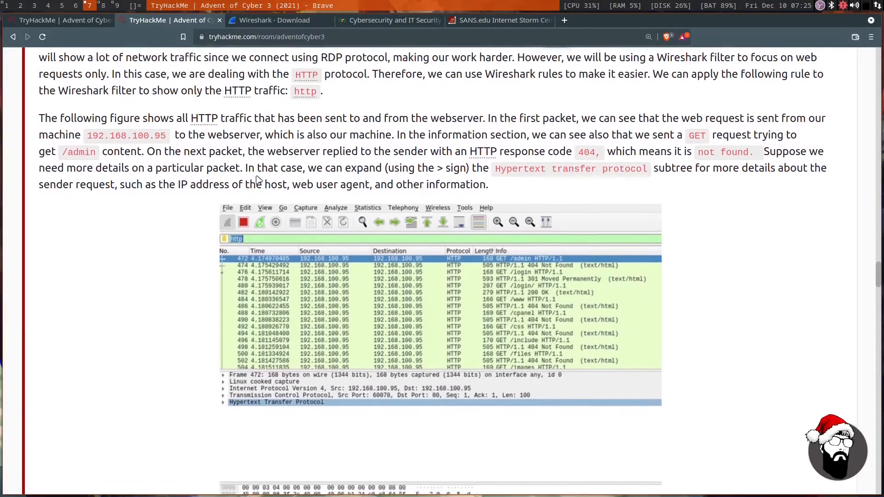
left_click_drag(259, 152, 611, 154)
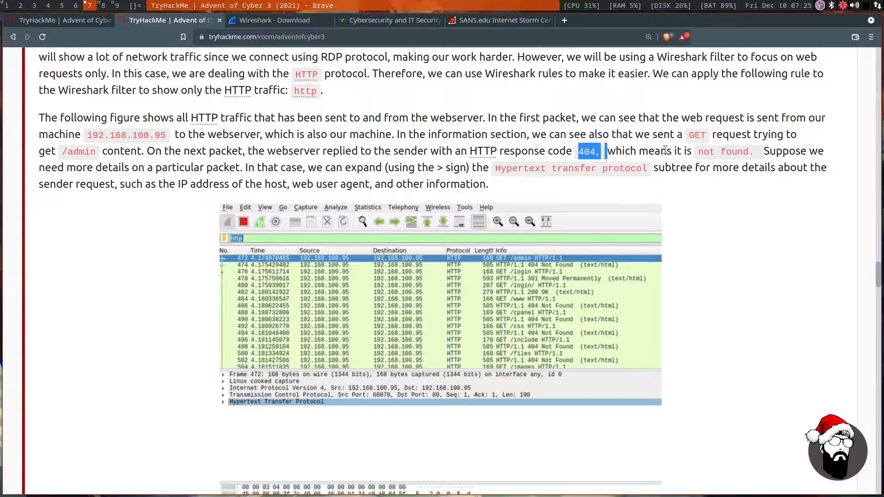
left_click_drag(672, 151, 767, 154)
left_click(717, 182)
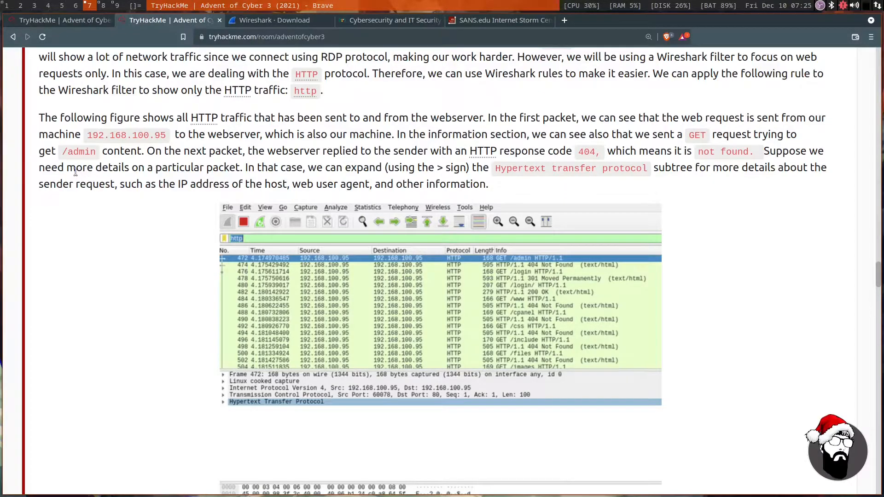
Read how to expand the Hypertext transfer protocol subtree for request details, highlighting its name, and examine the example capture figure.
left_click_drag(75, 170, 645, 172)
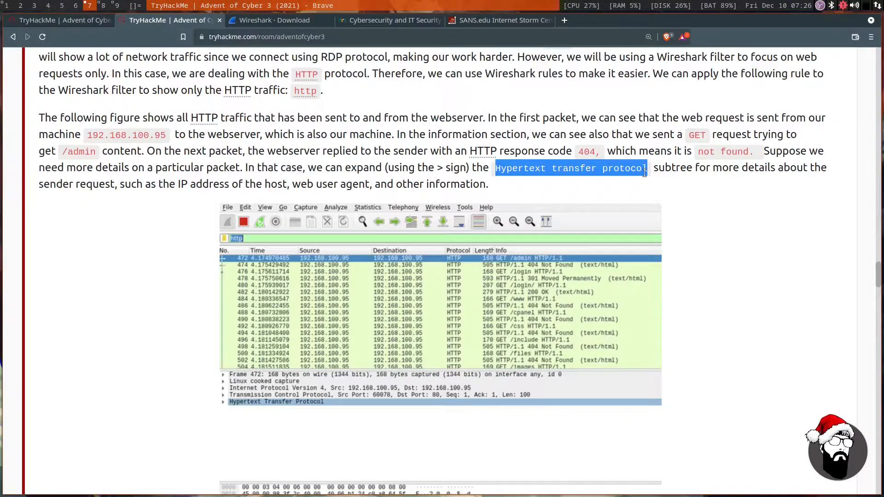
left_click_drag(110, 182, 193, 184)
left_click(174, 275)
scroll(174, 274, "down", 2)
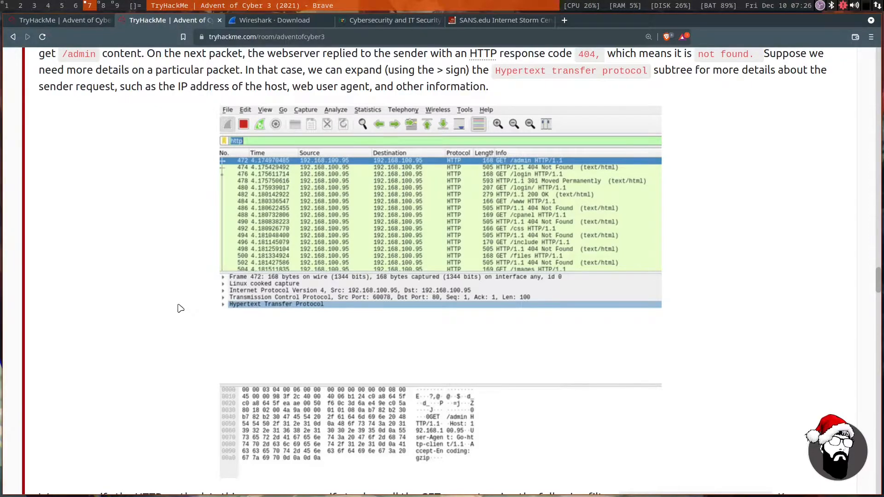
scroll(181, 308, "down", 1)
scroll(181, 309, "down", 1)
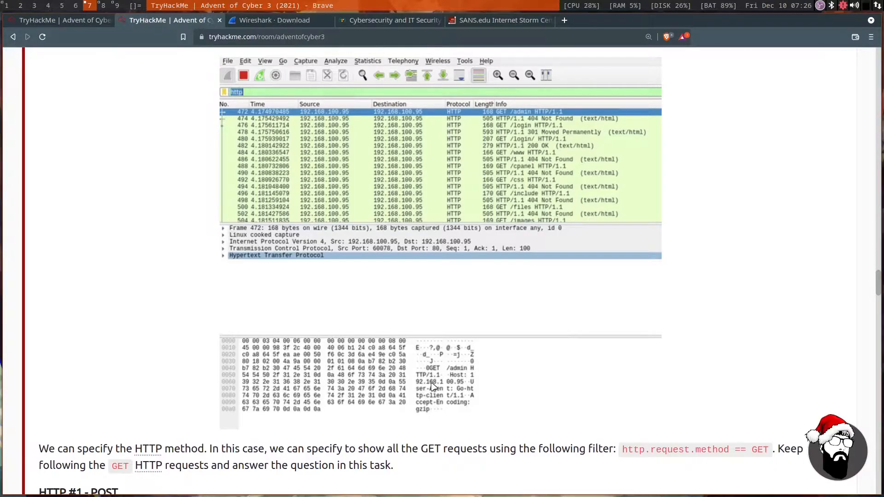
Switch to Wireshark, select packet 10 in AoC3.pcap and expand its Transmission Control Protocol subtree to examine the fields.
left_click(103, 6)
left_click(242, 133)
left_click(203, 143)
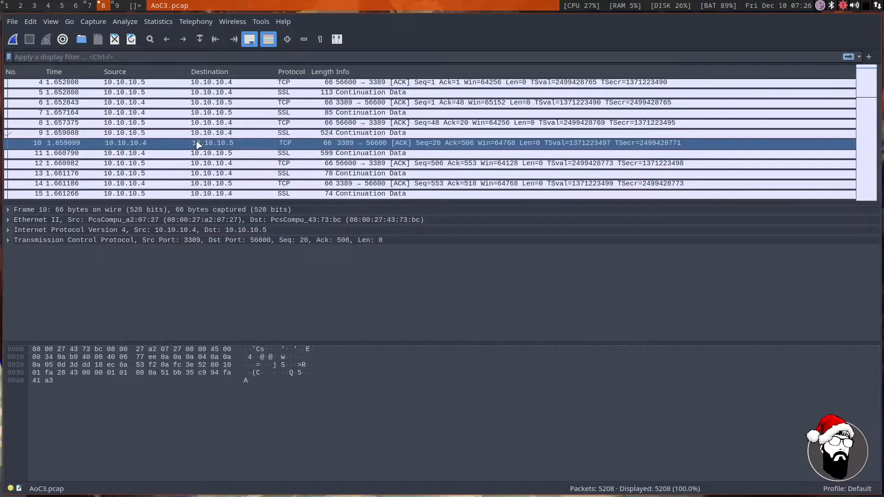
left_click(8, 240)
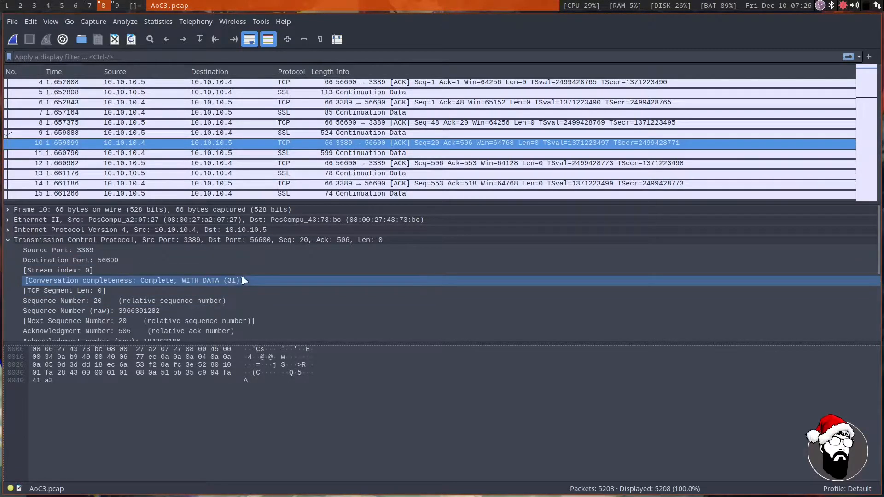
scroll(138, 277, "down", 1)
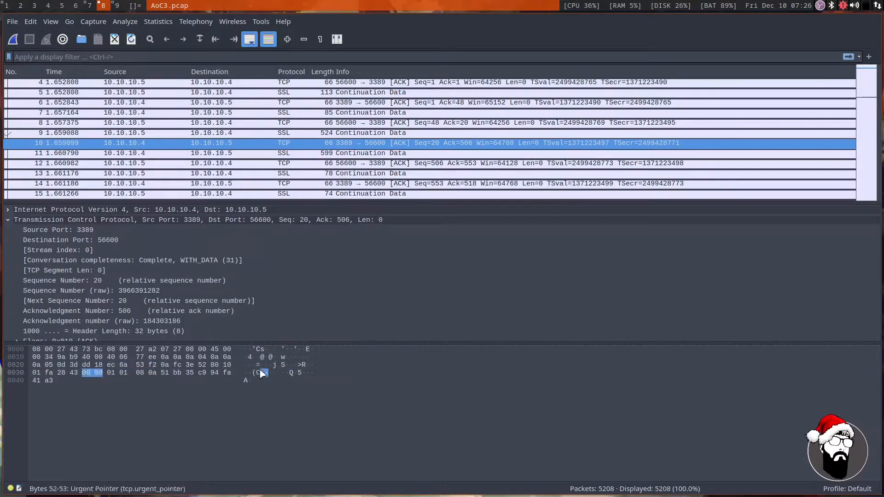
scroll(310, 275, "down", 2)
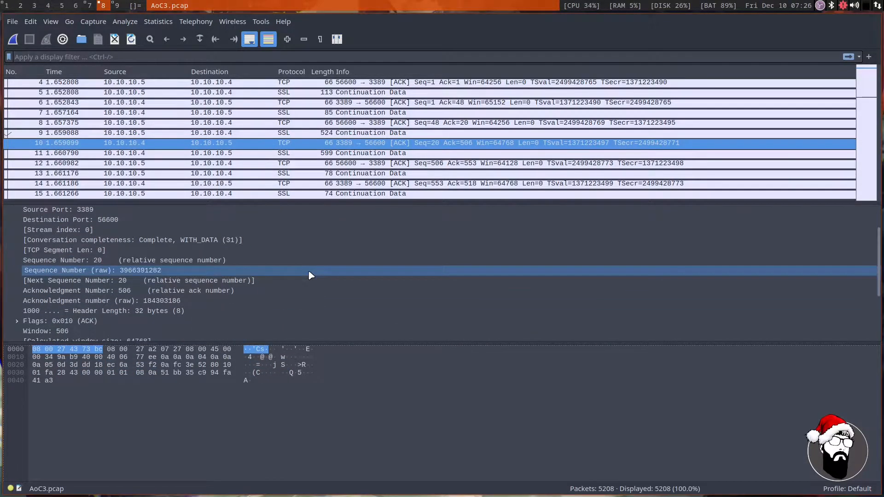
scroll(185, 249, "down", 2)
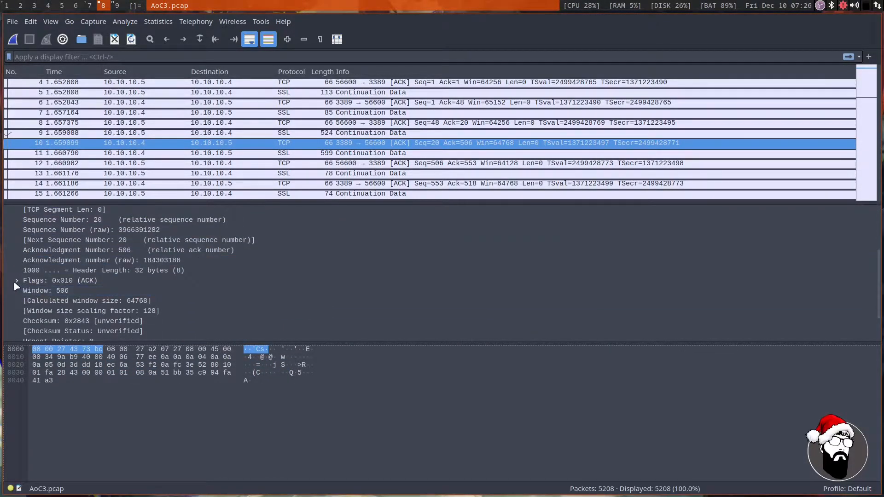
Expand the TCP Flags of packet 10 to inspect the individual bits, and collapse them again.
left_click(17, 281)
scroll(151, 281, "down", 3)
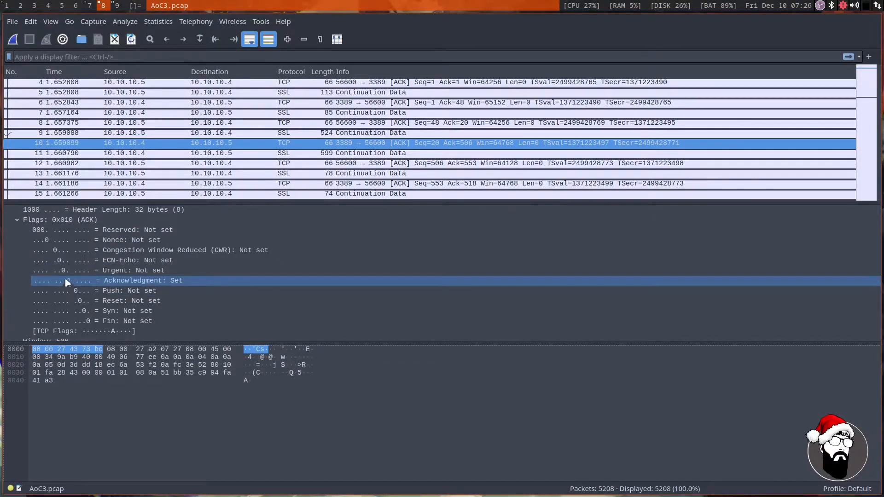
left_click(13, 221)
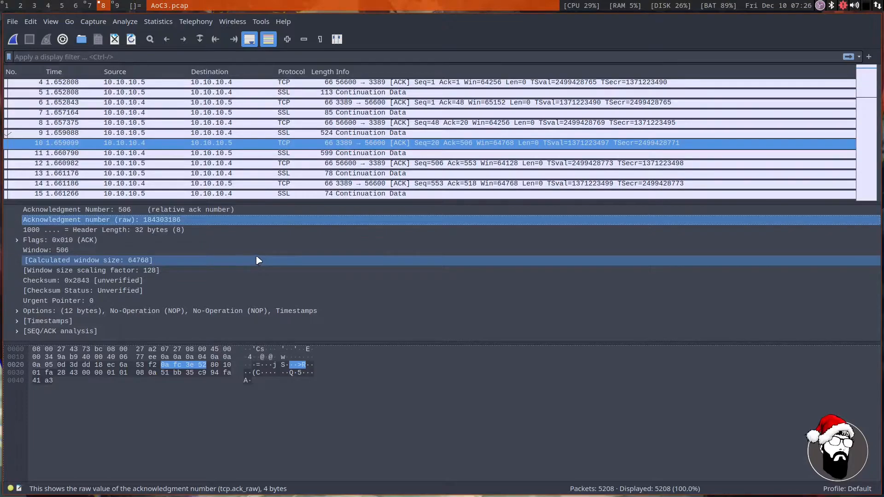
scroll(180, 257, "up", 4)
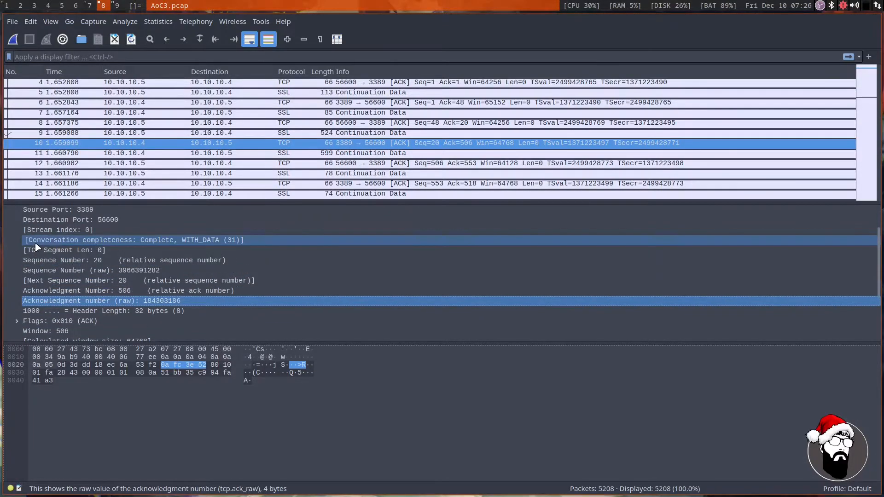
Switch back to the TryHackMe page in Brave and read how http.request.method == GET shows all GET requests, highlighting the explanation.
left_click(89, 6)
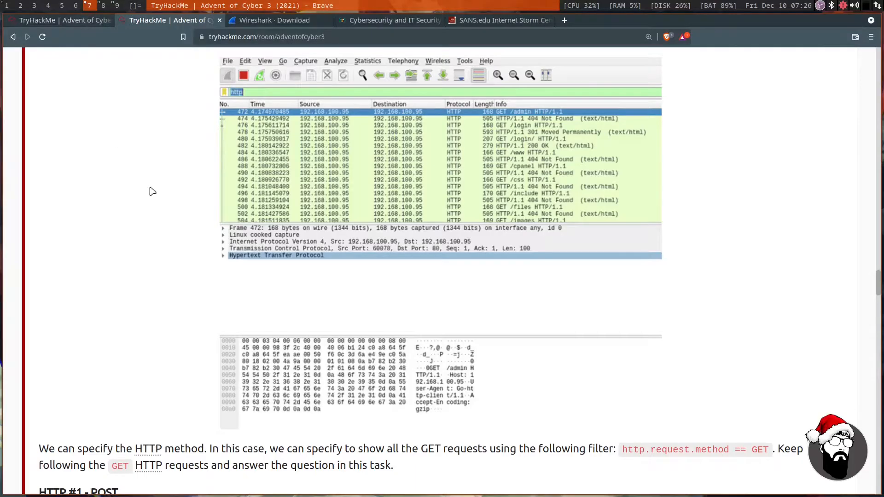
scroll(191, 237, "down", 4)
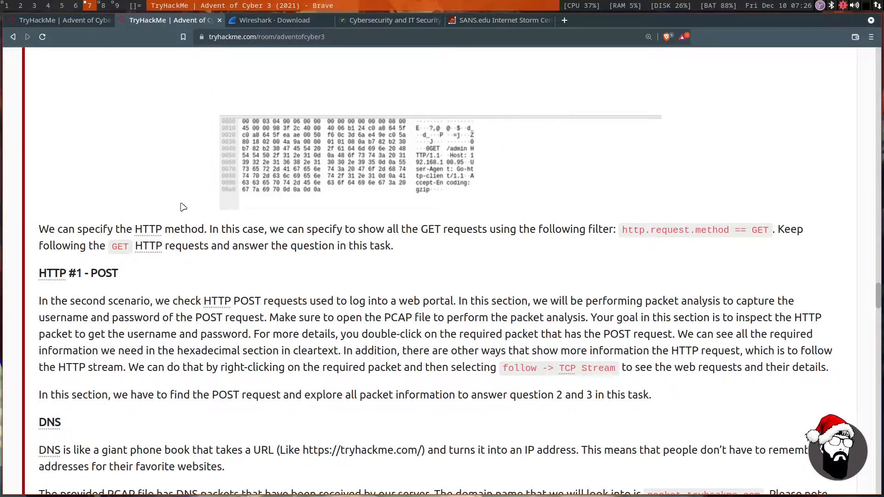
left_click_drag(169, 232, 584, 232)
left_click(640, 249)
left_click_drag(171, 246, 367, 247)
left_click(288, 275)
Return to the task's questions and reread the one asking which directory is found on the web server.
scroll(208, 280, "down", 20)
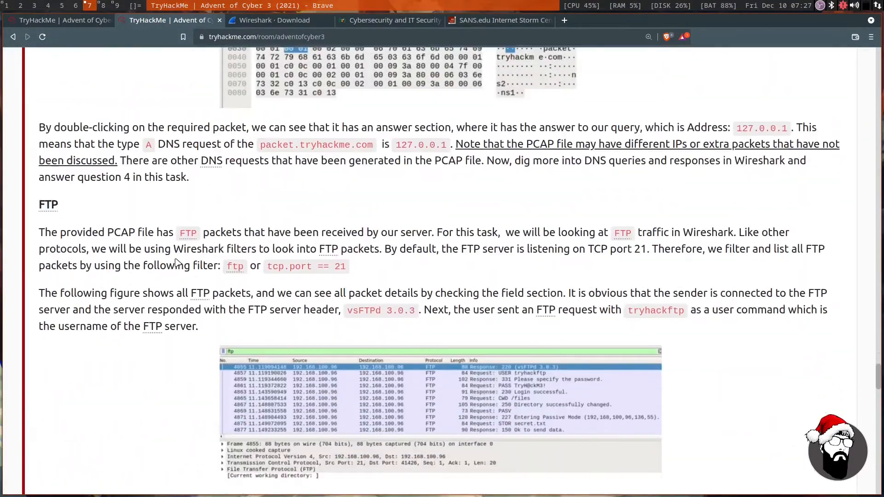
scroll(176, 262, "down", 12)
scroll(176, 262, "up", 2)
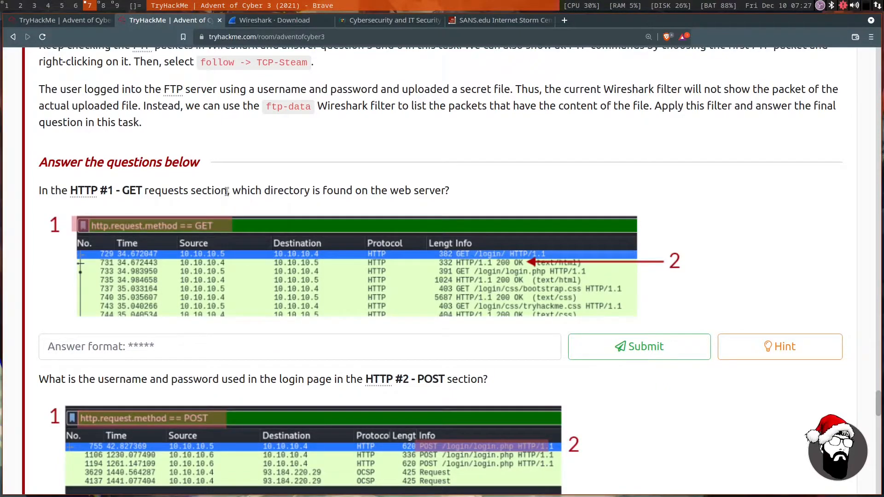
Switch to Wireshark and enlarge the text of the AoC3.pcap packet view by several zoom levels.
left_click(102, 7)
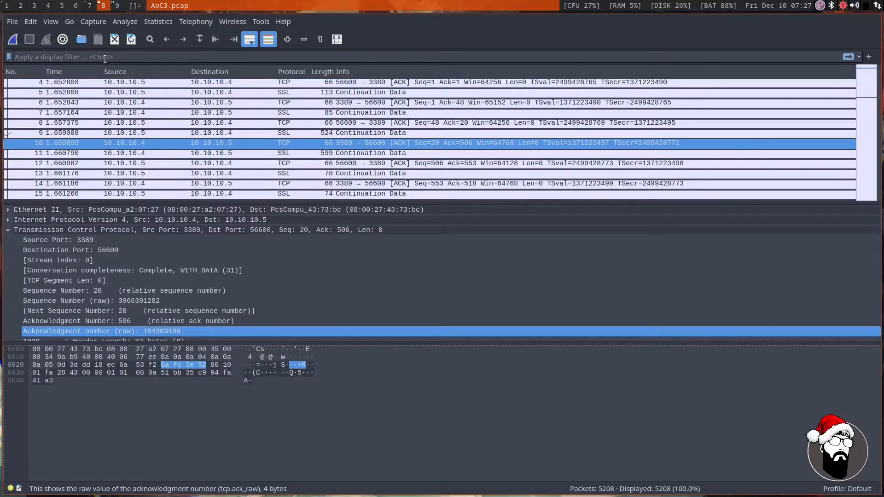
left_click(288, 39)
left_click(287, 39)
left_click(288, 39)
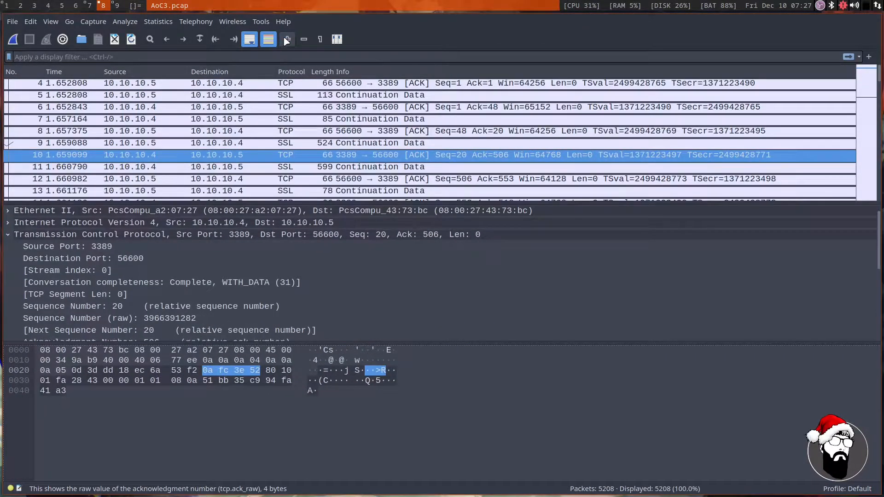
left_click(287, 39)
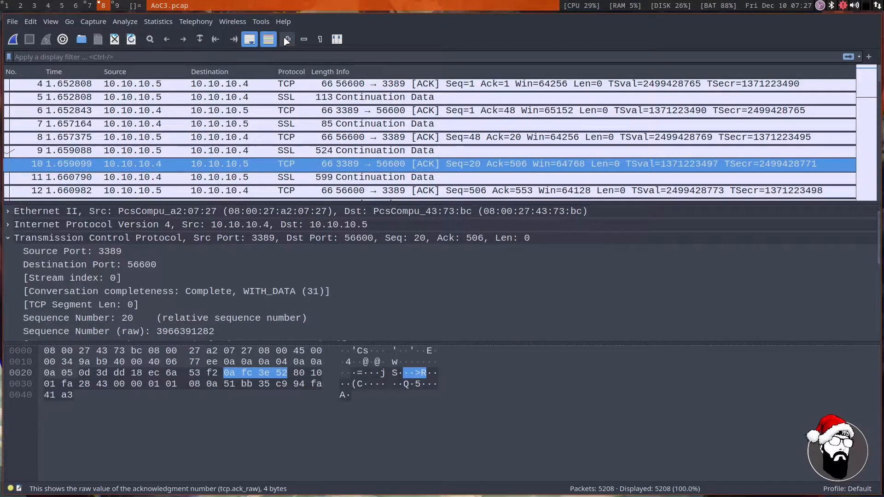
Apply the display filter http.request.method == GET to the AoC3.pcap capture.
left_click(143, 53)
type("http.")
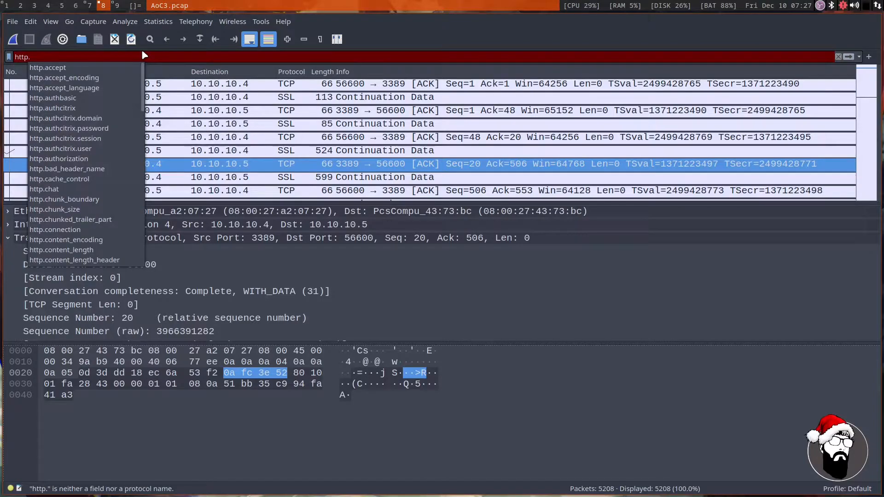
type("requ")
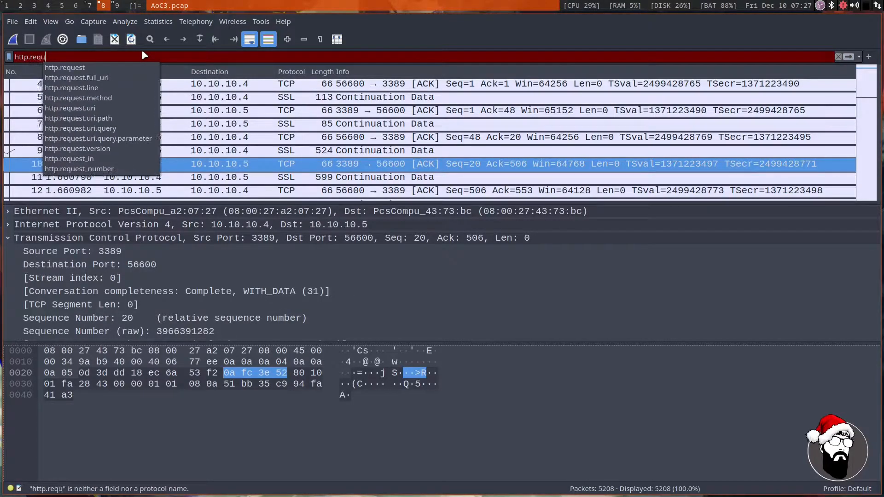
key("Down")
key("Escape")
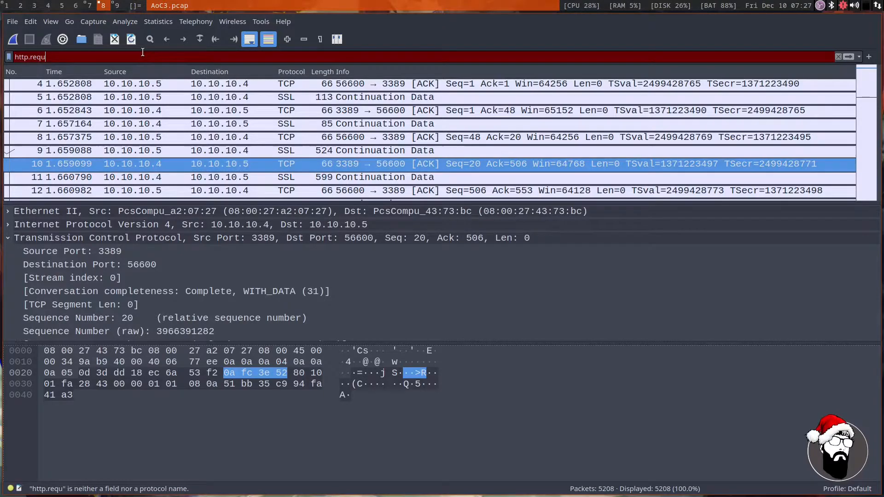
type("est.meth")
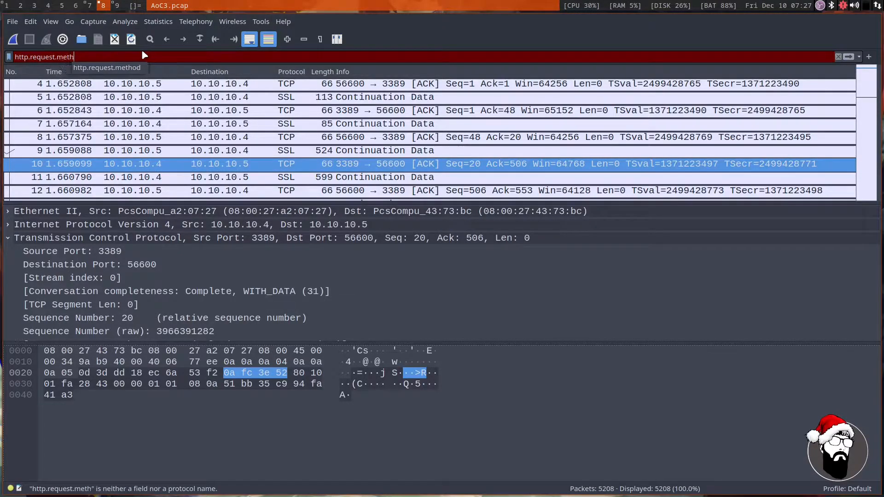
type("od")
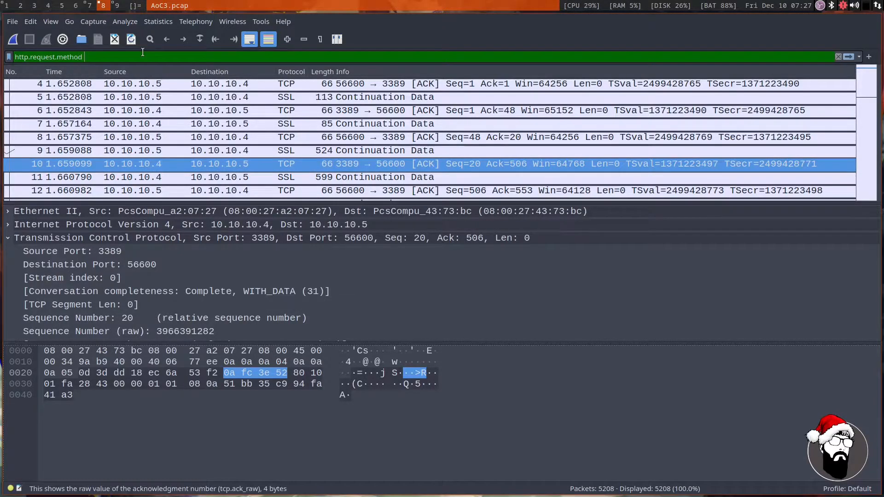
type(" == GET")
key("Return")
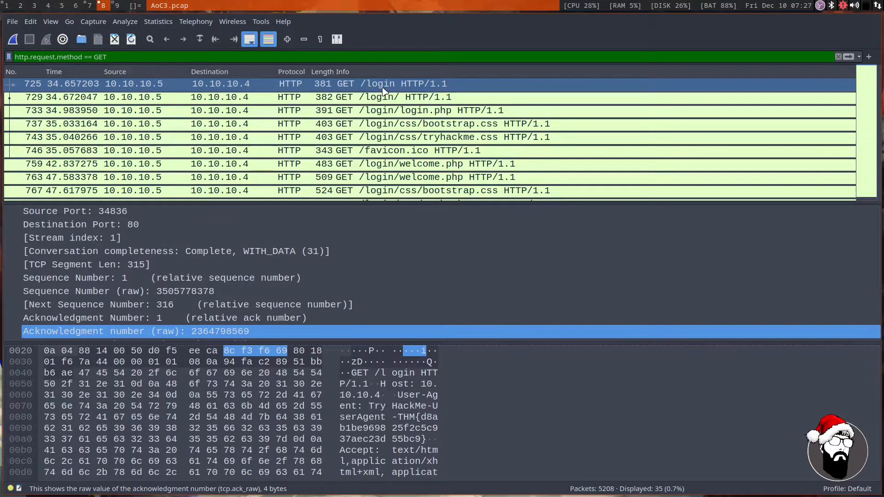
Switch to the TryHackMe page in Brave and submit login as the web server directory in the HTTP #1 - GET question.
left_click(91, 5)
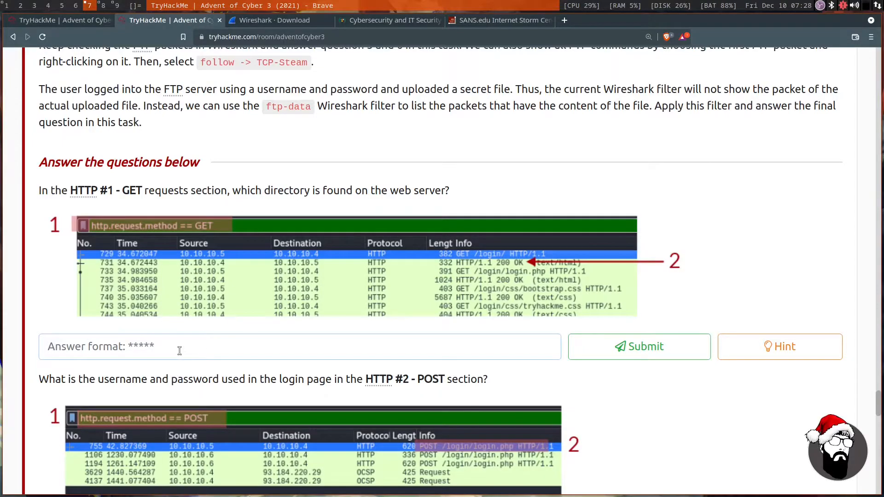
type("login")
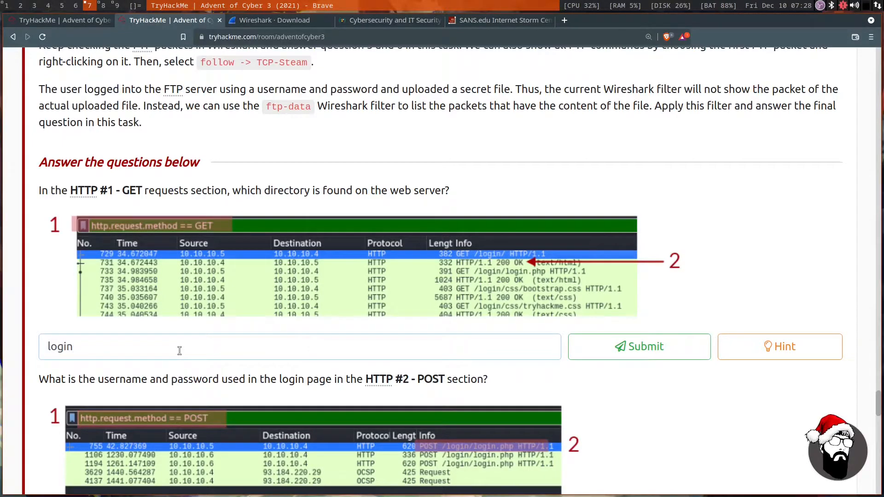
key("Return")
Read the question asking for the login page's username and password in the HTTP #2 - POST section.
scroll(181, 353, "down", 3)
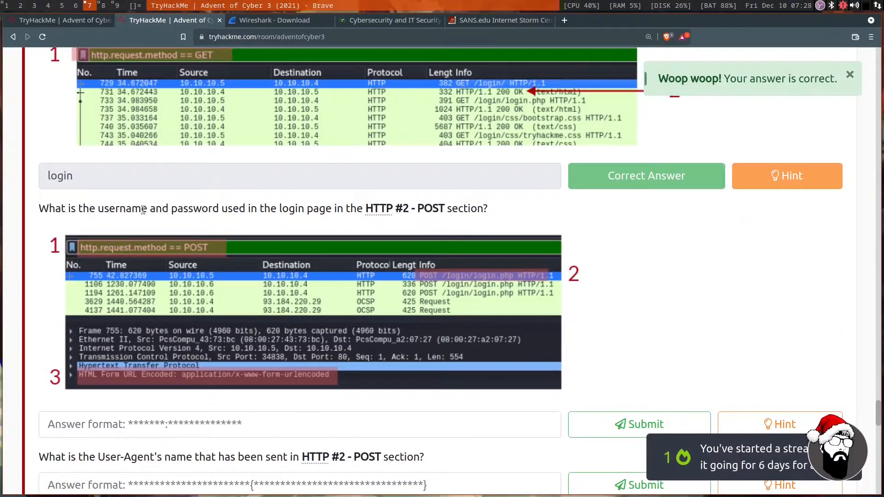
left_click_drag(126, 209, 439, 208)
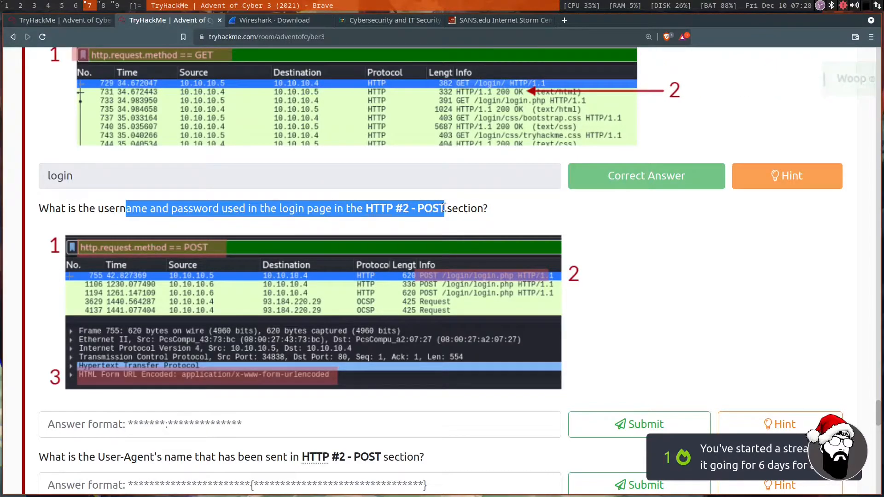
left_click(450, 209)
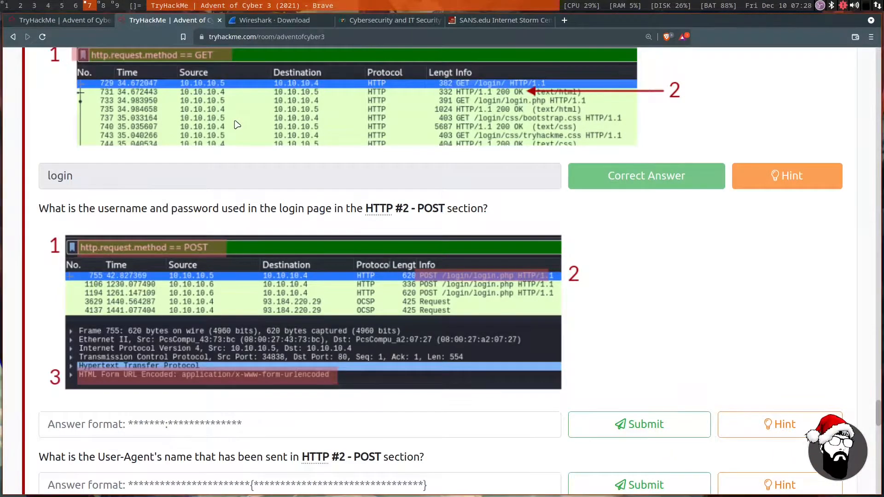
Switch to Wireshark and change the display filter to http.request.method == POST.
key("super+8")
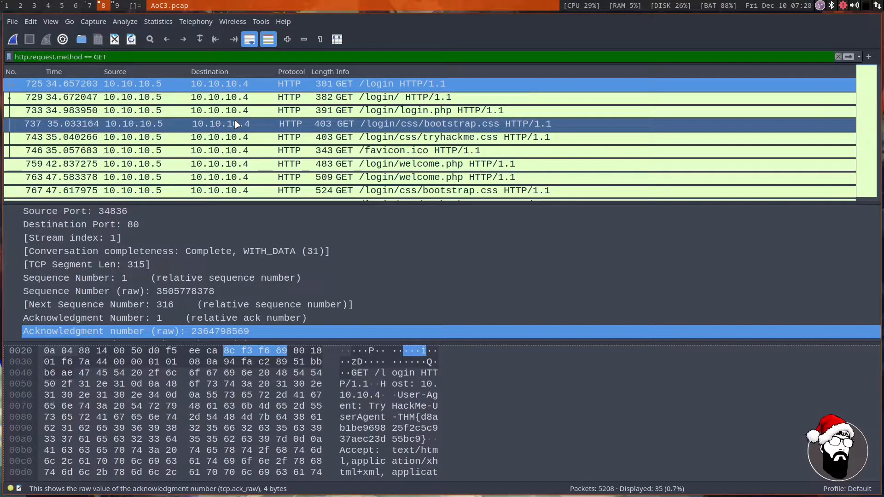
key("BackSpace")
key("BackSpace")
key("BackSpace")
type("POST")
key("Return")
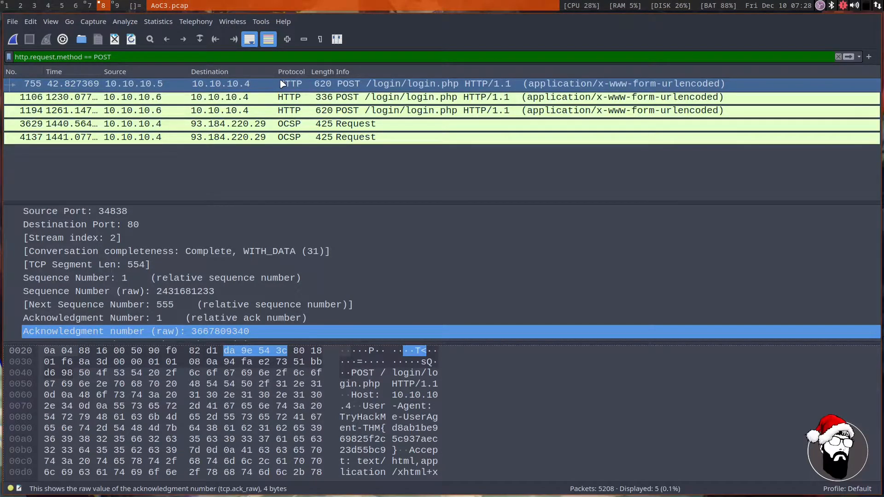
Collapse packet 755's TCP details and examine its Hypertext Transfer Protocol headers and expanded HTML Form URL Encoded items.
scroll(208, 265, "up", 2)
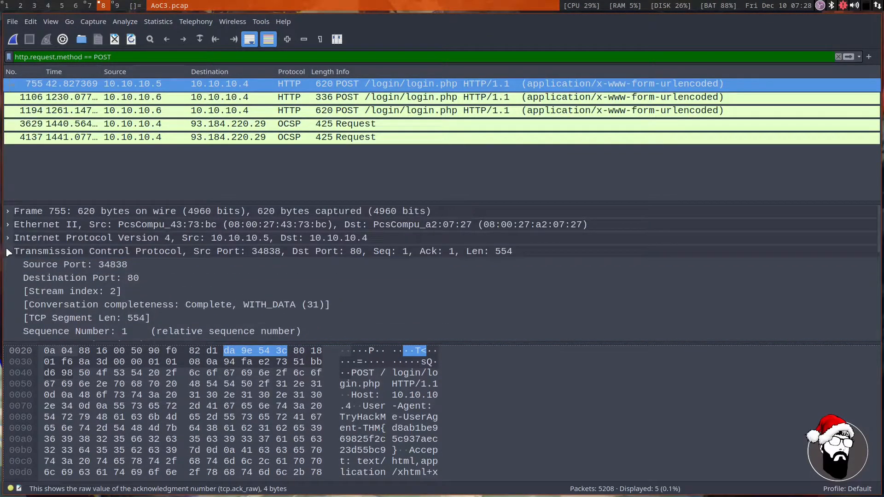
left_click(7, 251)
left_click(8, 264)
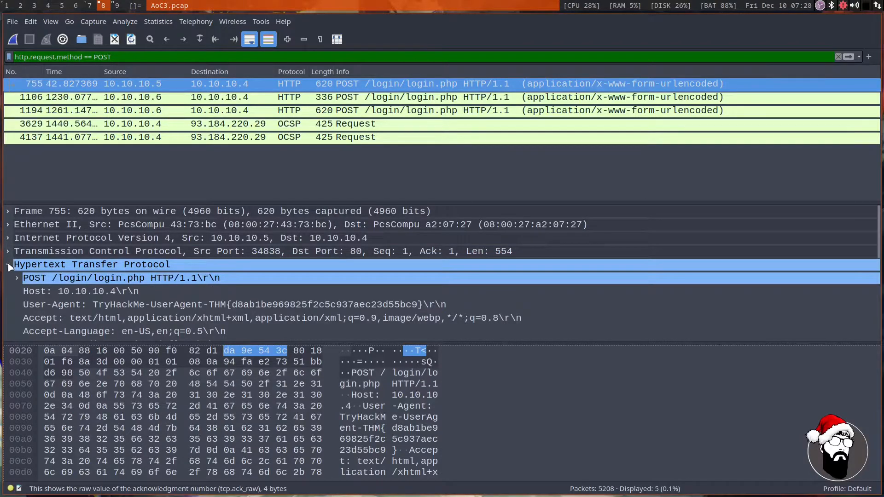
scroll(138, 267, "down", 1)
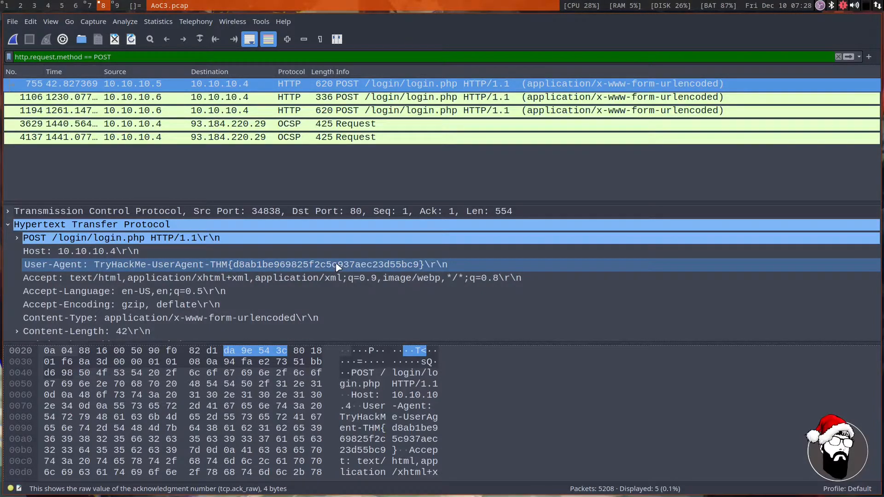
scroll(339, 268, "down", 2)
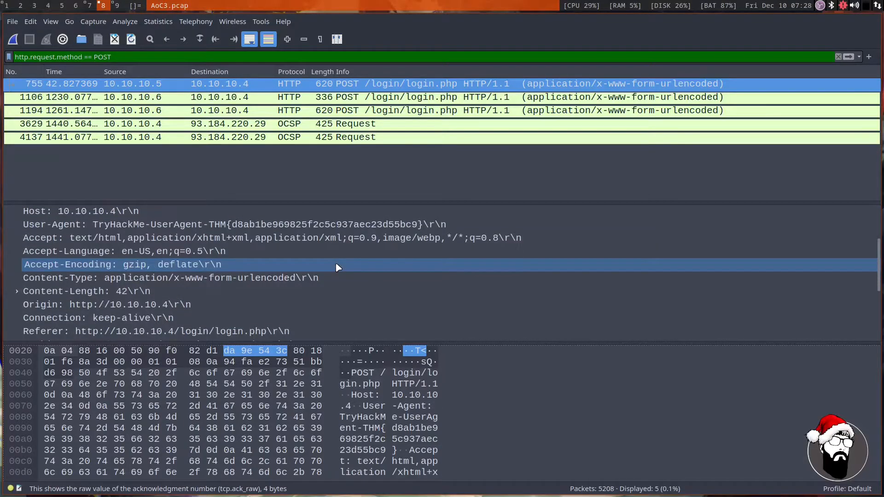
scroll(338, 267, "down", 3)
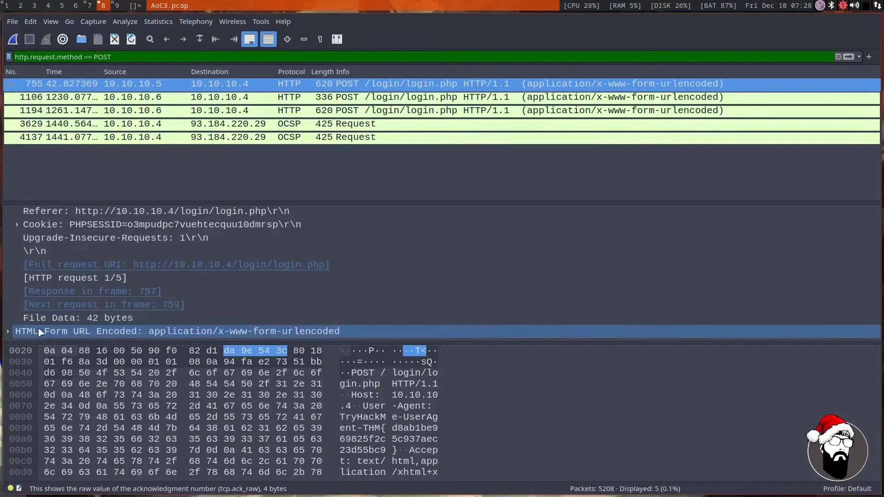
left_click(8, 332)
scroll(331, 268, "down", 1)
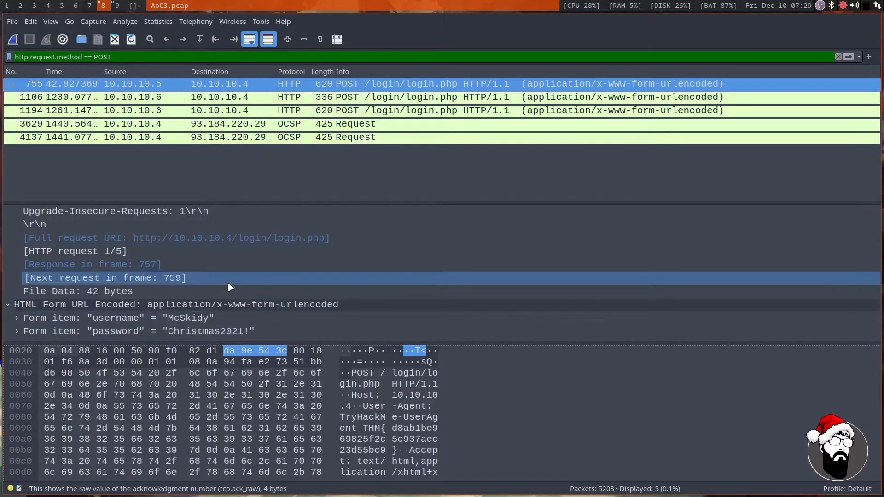
Switch to the TryHackMe page and submit the captured login username and password, separated by a colon, for the HTTP #2 - POST question.
key("super+7")
scroll(280, 192, "down", 1)
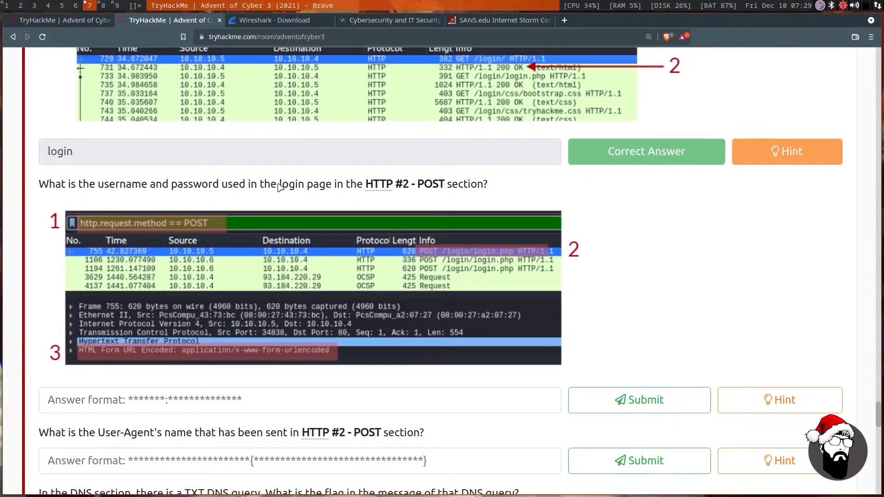
left_click(208, 401)
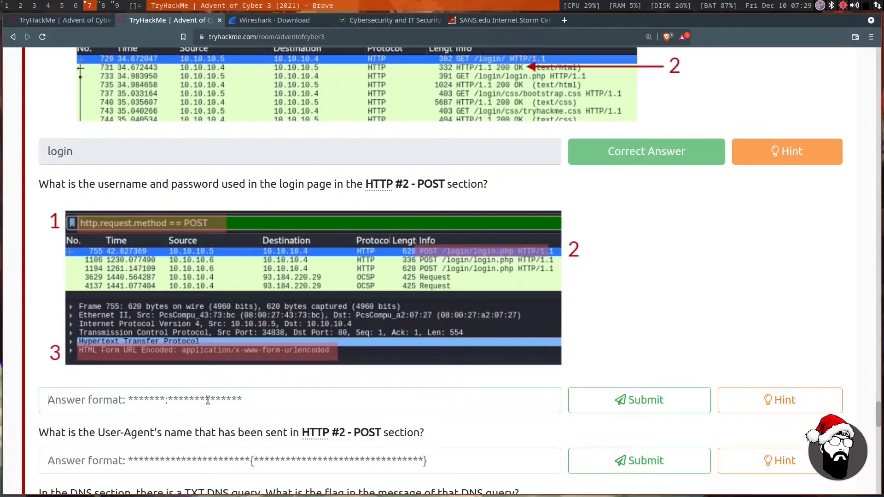
type("McS")
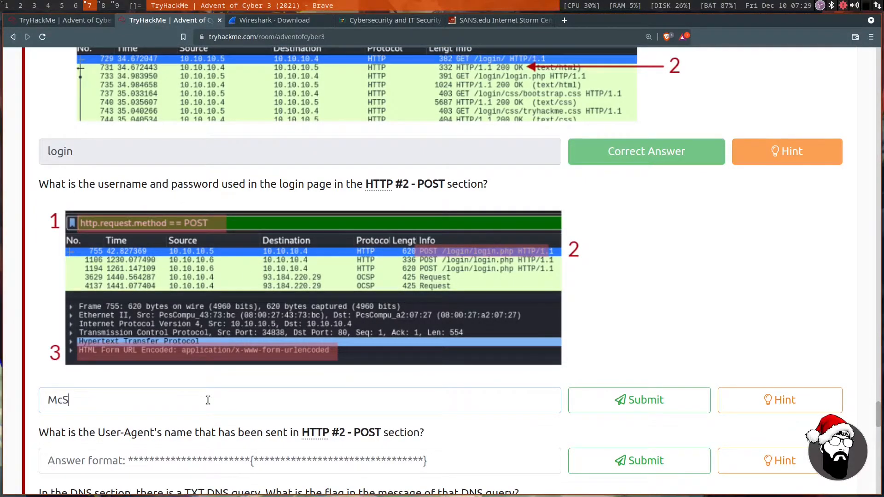
type("kidy:Christmas202")
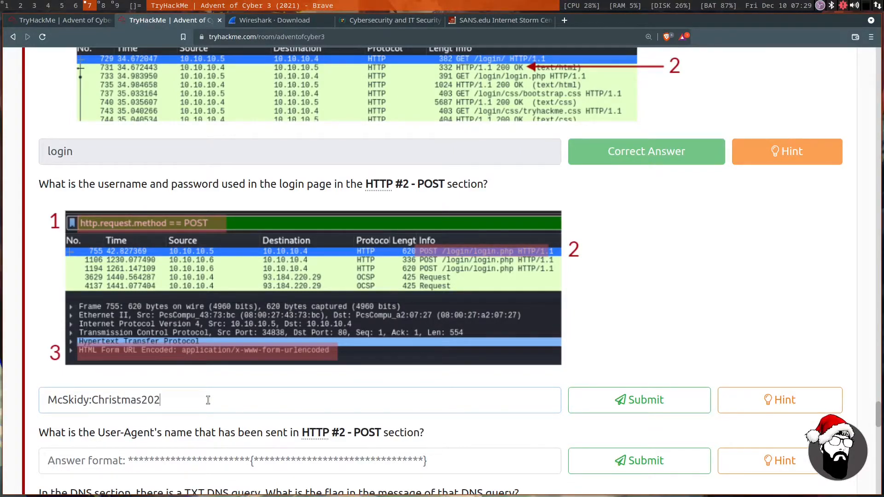
type("1!")
key("Return")
Read the question about the User-Agent's name sent in the HTTP #2 - POST section and select its answer field.
scroll(203, 387, "down", 4)
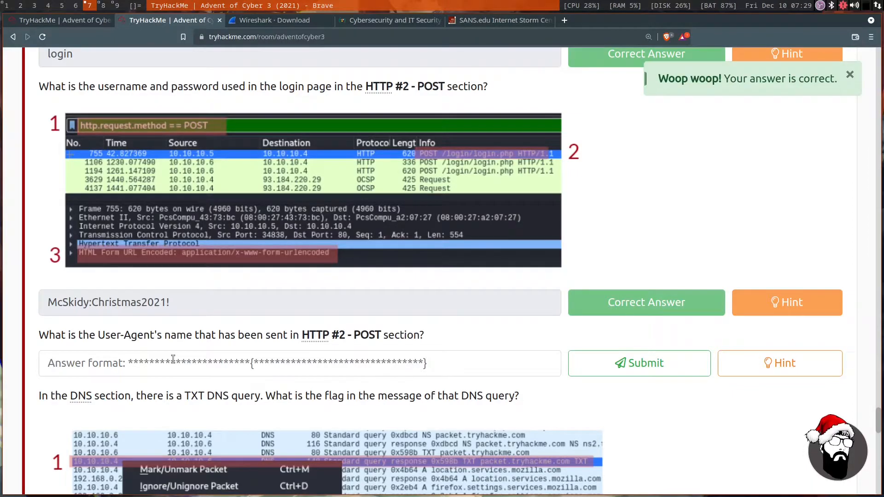
left_click_drag(98, 335, 299, 336)
left_click(282, 357)
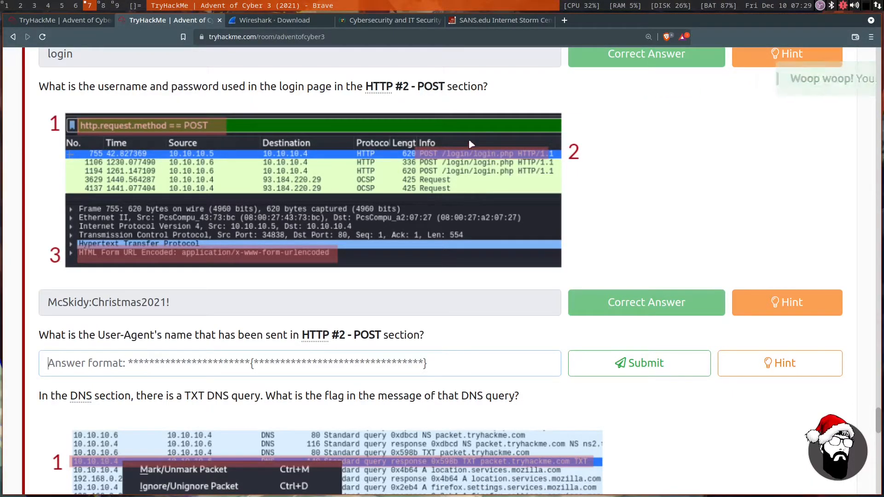
Switch to Wireshark and copy the value of the User-Agent header from packet 755's HTTP details.
left_click(105, 3)
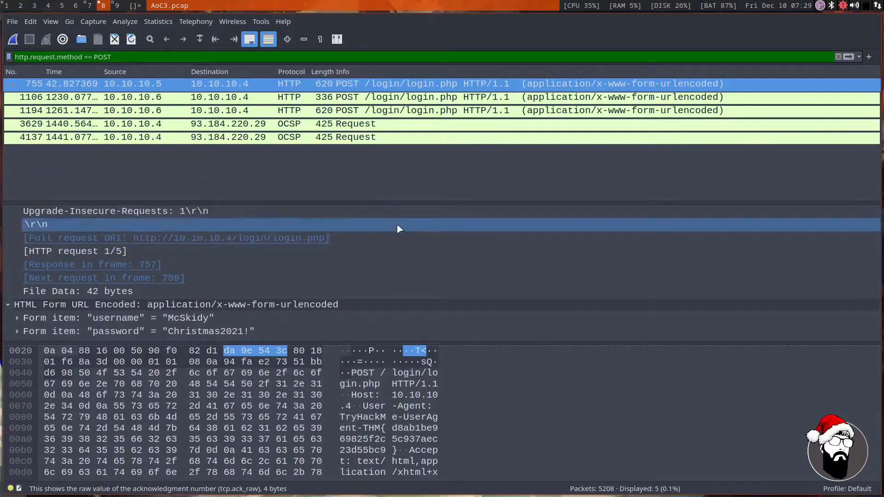
scroll(364, 290, "up", 4)
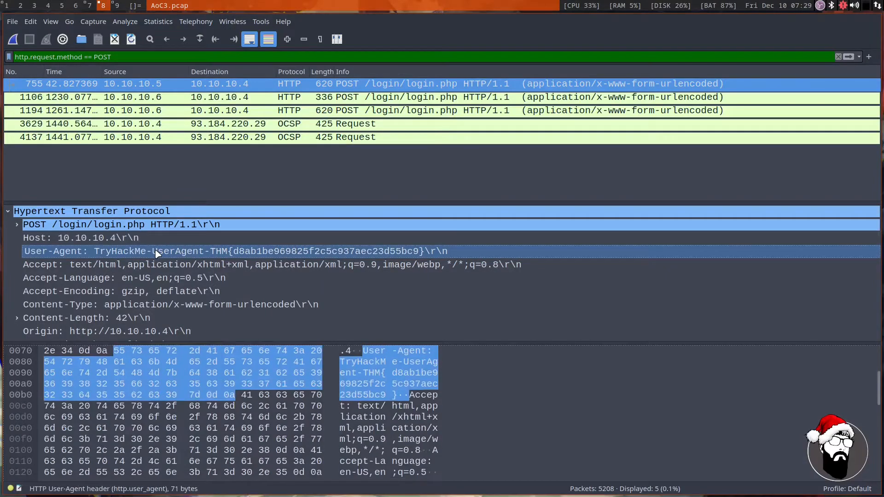
left_click(152, 251)
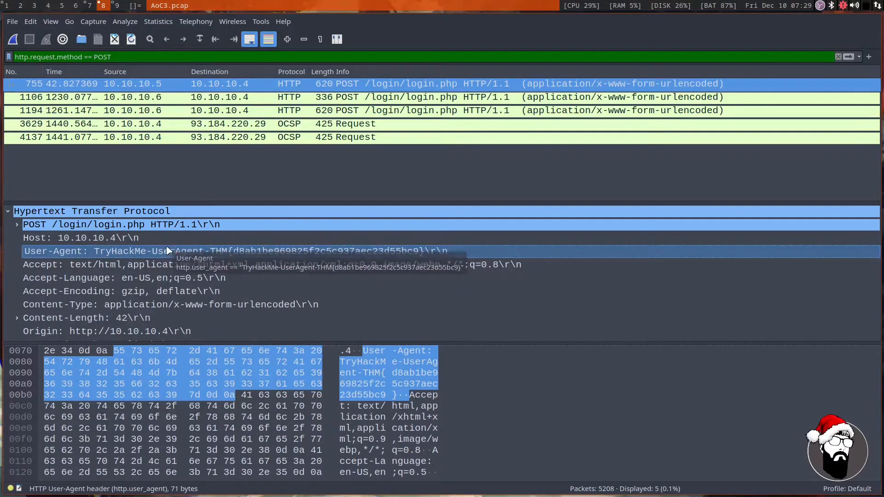
right_click(157, 253)
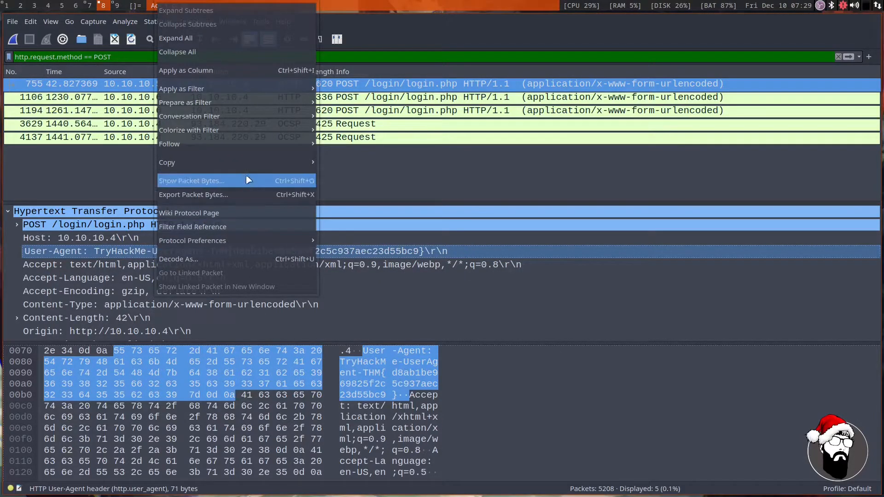
mouse_move(245, 167)
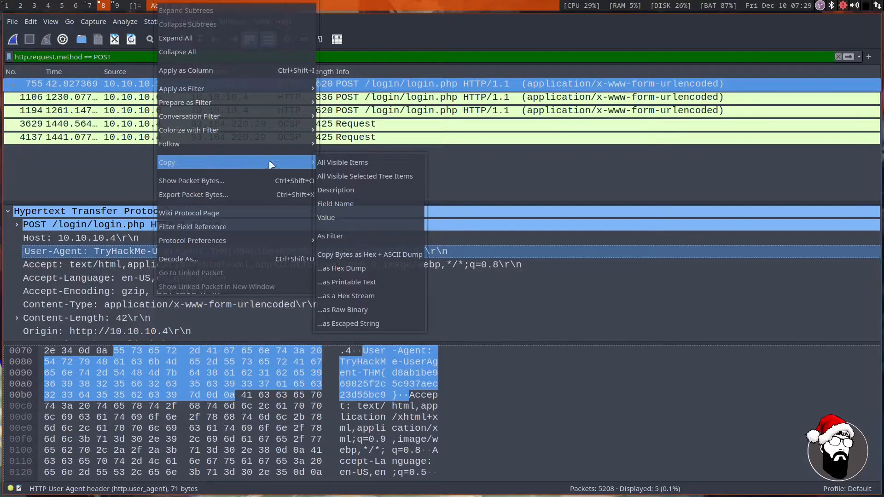
left_click(335, 218)
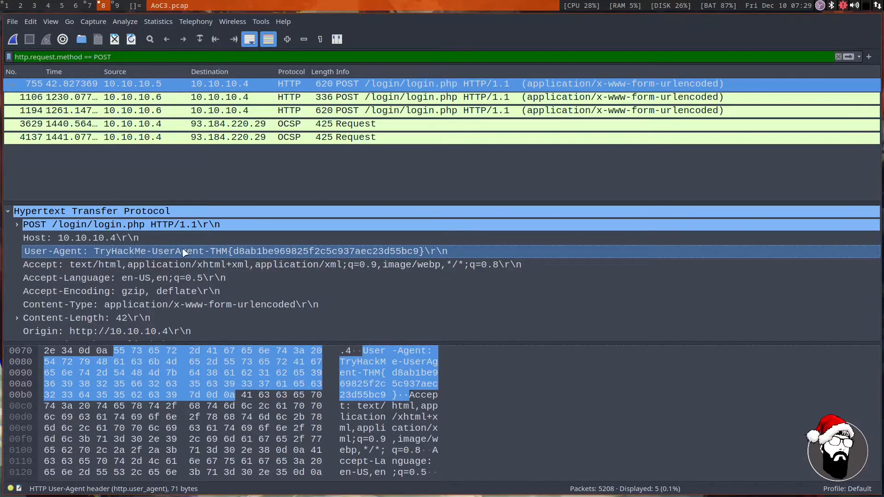
Return to the TryHackMe page, paste the copied User-Agent value into its question, and submit the answer.
left_click(89, 5)
right_click(124, 367)
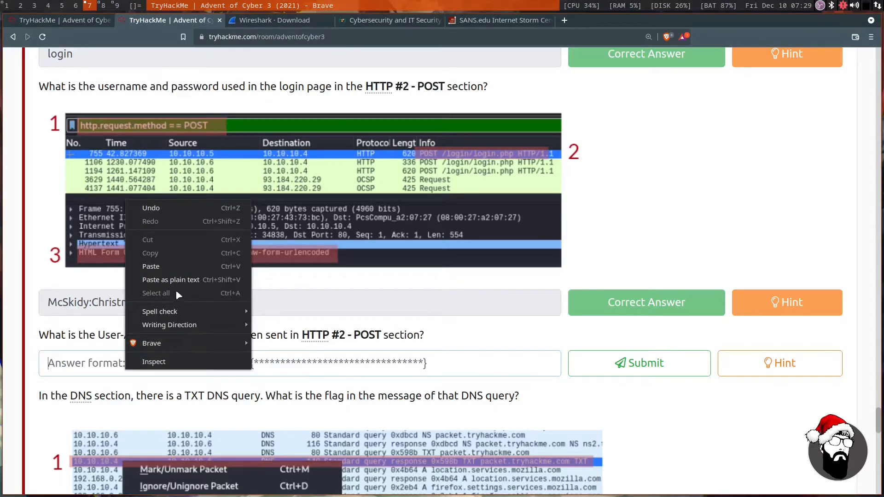
left_click(174, 267)
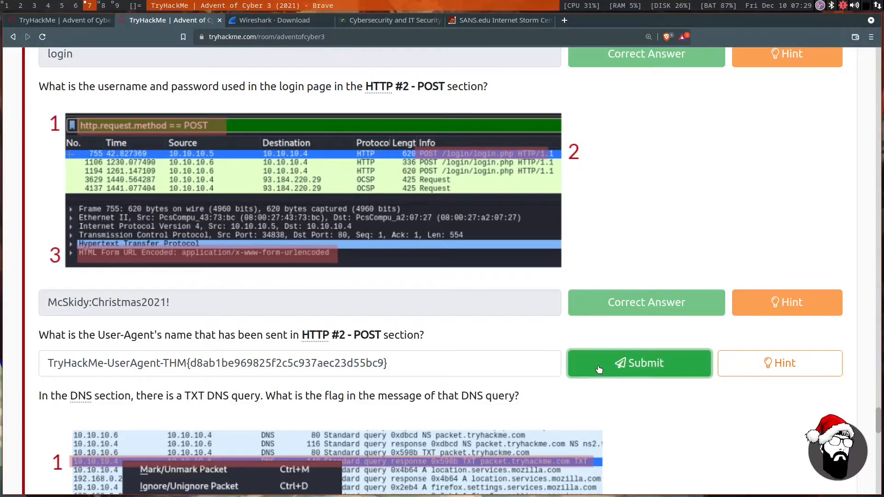
left_click(640, 363)
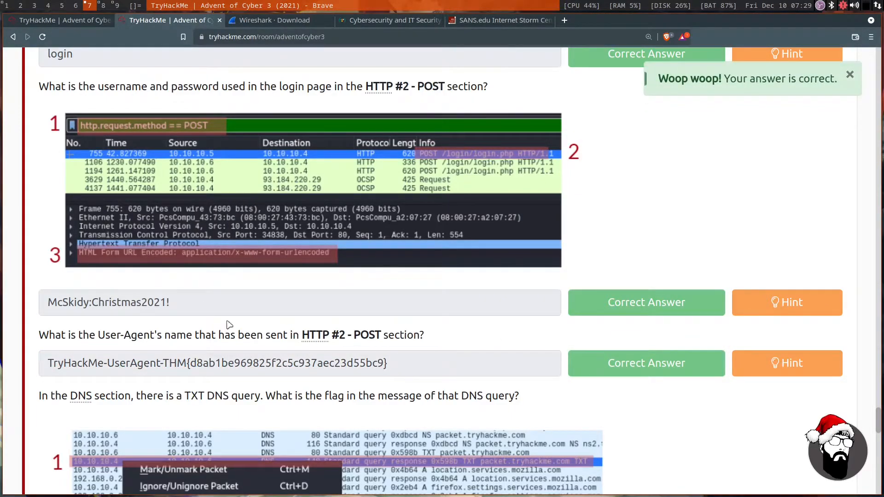
Review the HTTP #1 - POST instructions and highlight the "follow -> TCP Stream" hint.
scroll(167, 281, "up", 4)
scroll(167, 281, "up", 20)
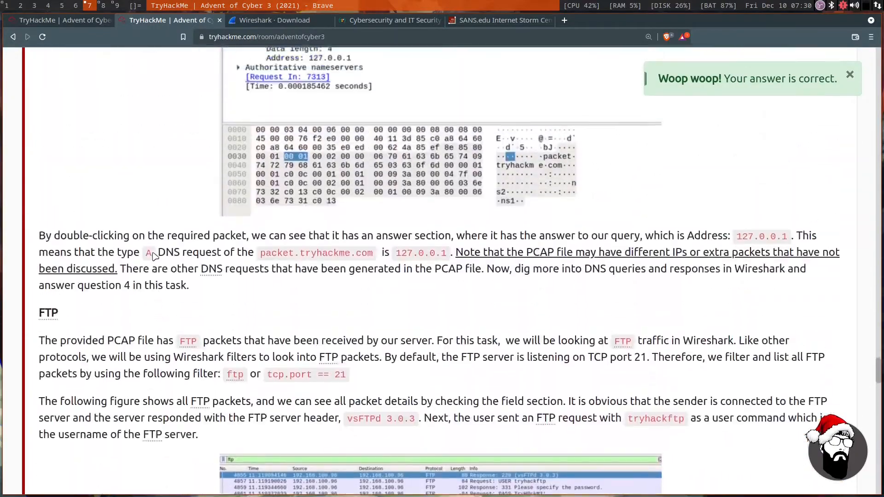
scroll(154, 255, "up", 15)
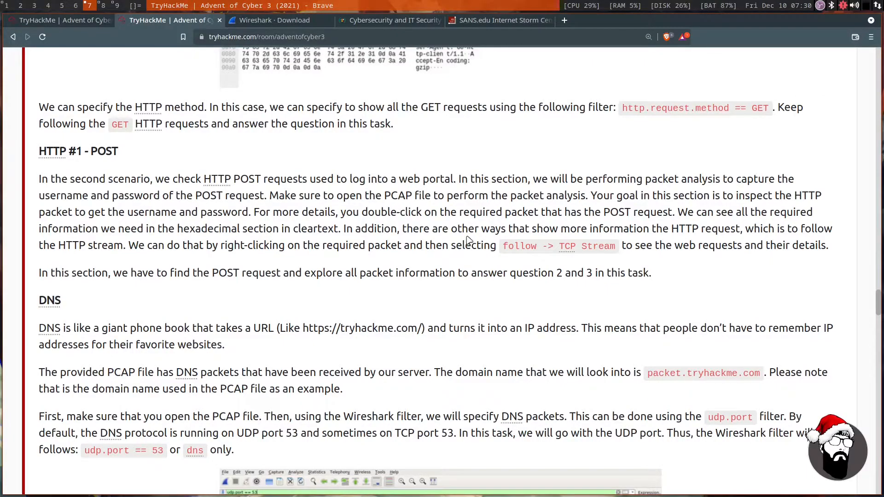
left_click_drag(498, 246, 622, 246)
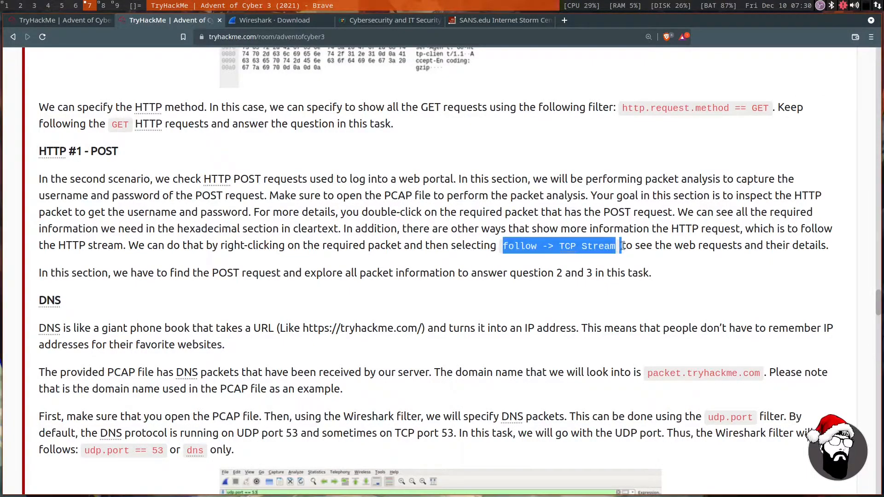
left_click(632, 247)
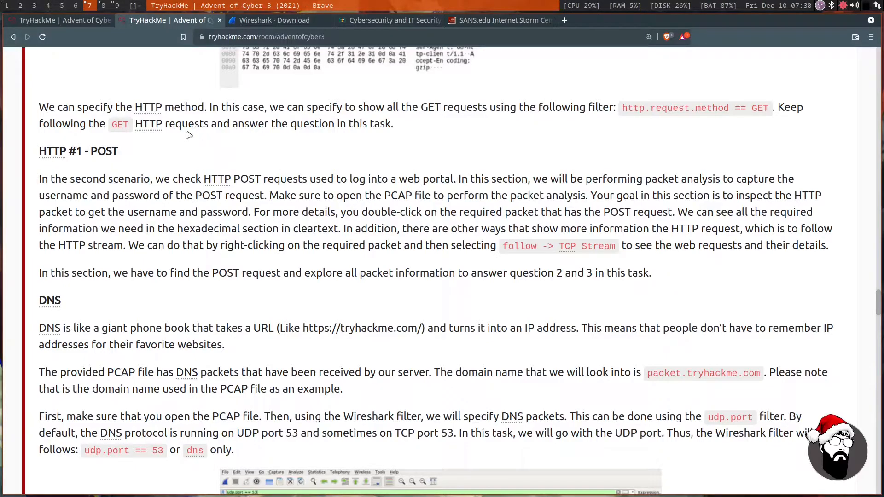
Switch to Wireshark, follow the HTTP stream of packet 755, and examine its User-Agent header and submitted login credentials.
left_click(104, 4)
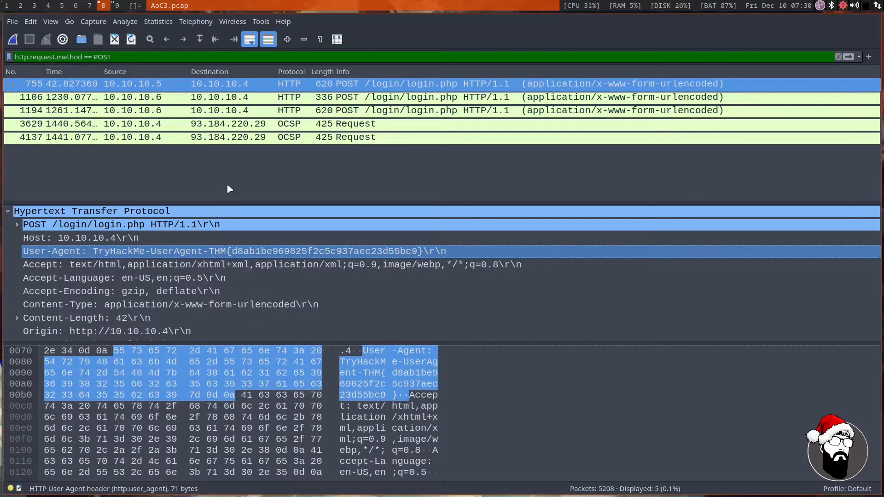
right_click(215, 86)
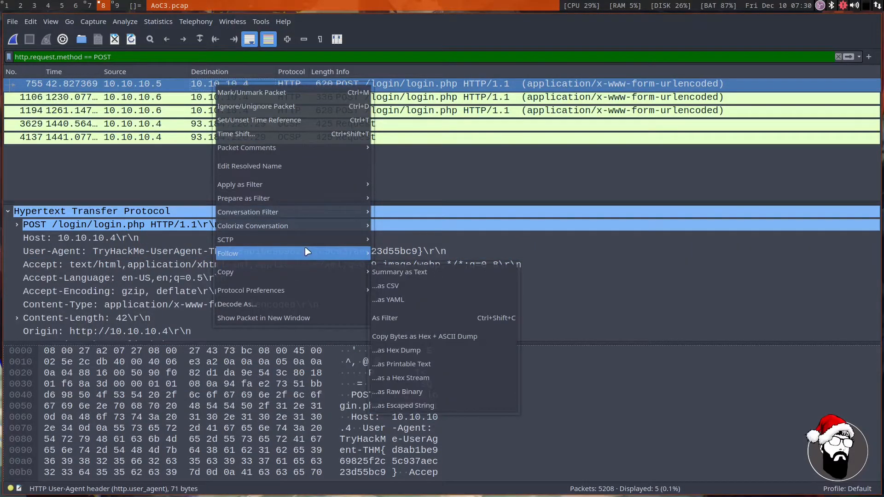
mouse_move(306, 253)
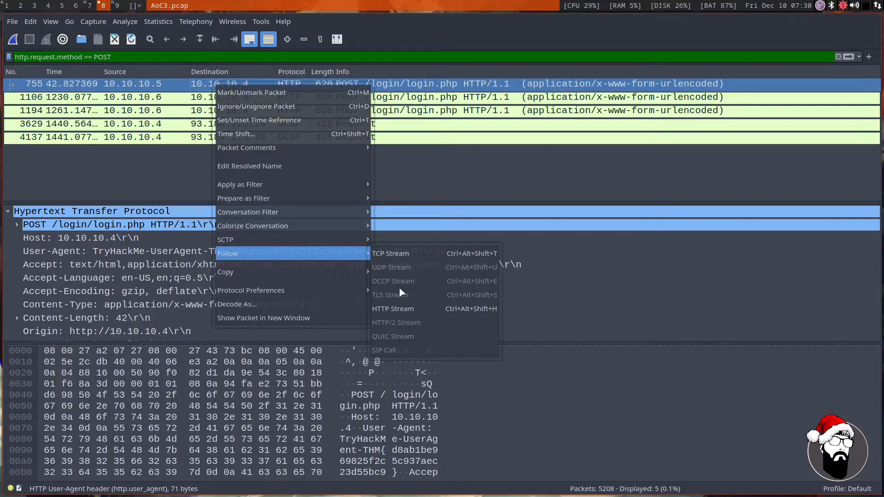
left_click(407, 311)
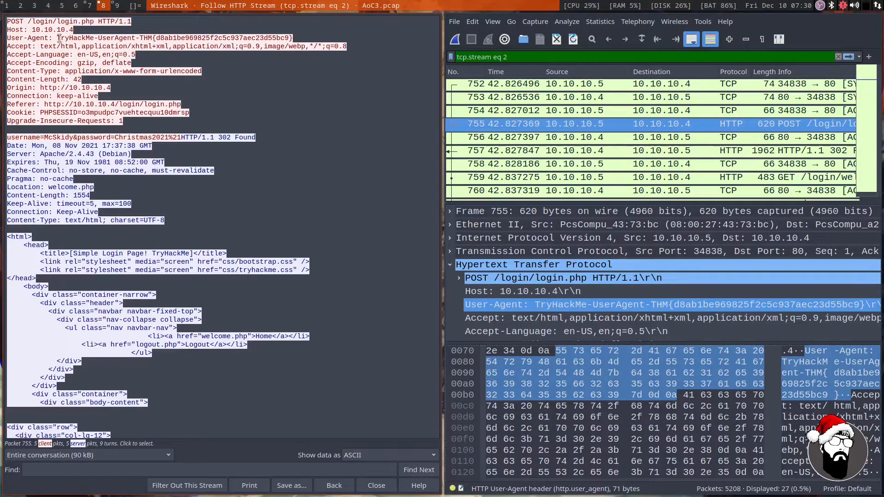
left_click_drag(58, 37, 290, 38)
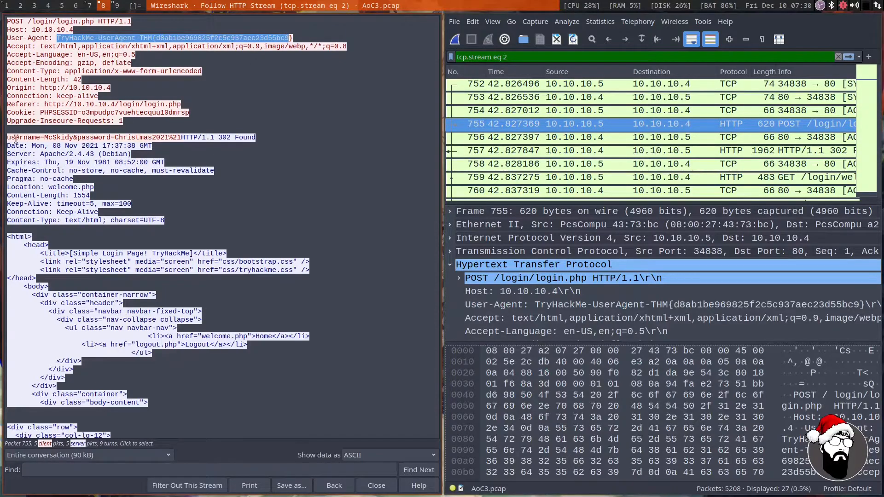
left_click_drag(15, 138, 171, 137)
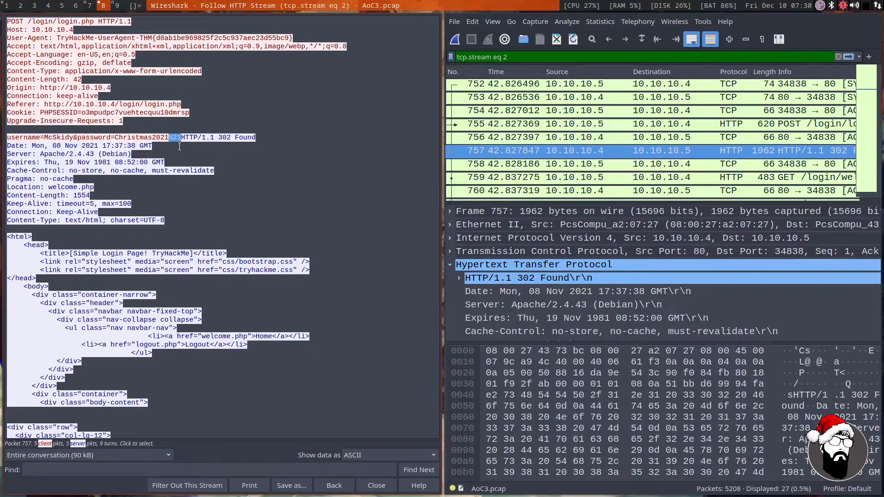
left_click(179, 147)
Return to the TryHackMe page and read the DNS and FTP instructions and the question about the flag in the TXT DNS query.
key("super+7")
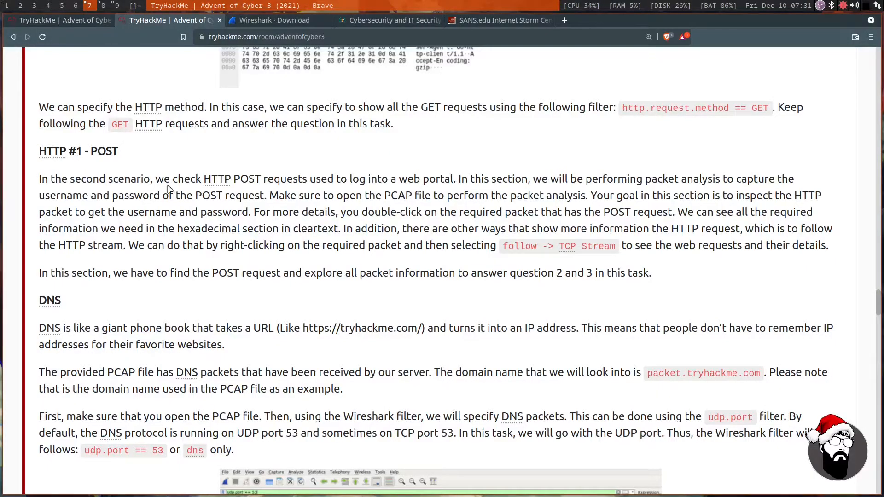
scroll(187, 204, "down", 20)
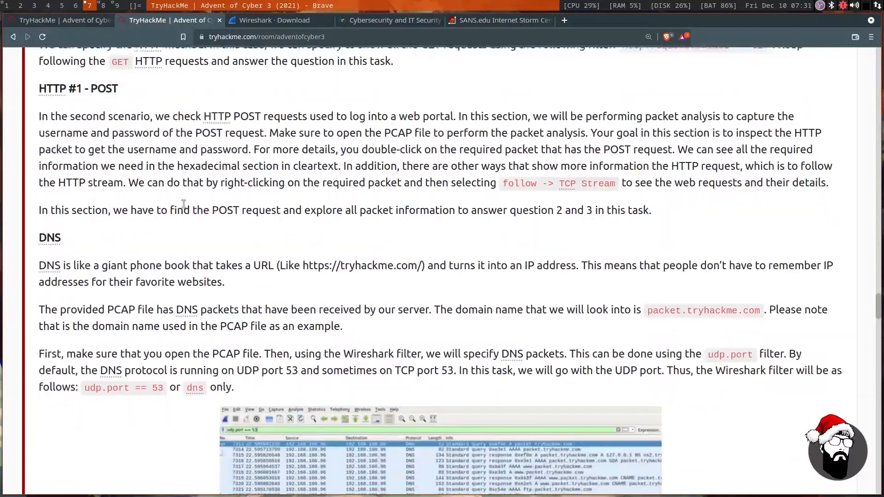
scroll(181, 206, "down", 5)
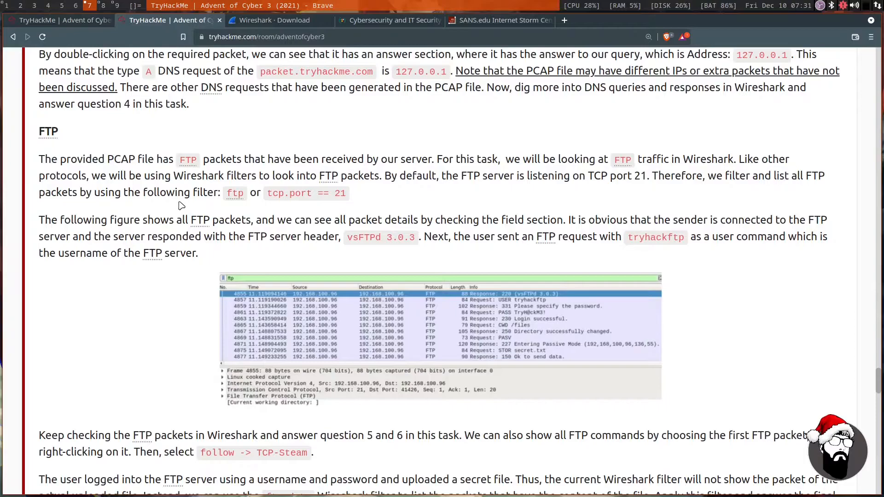
scroll(181, 206, "up", 6)
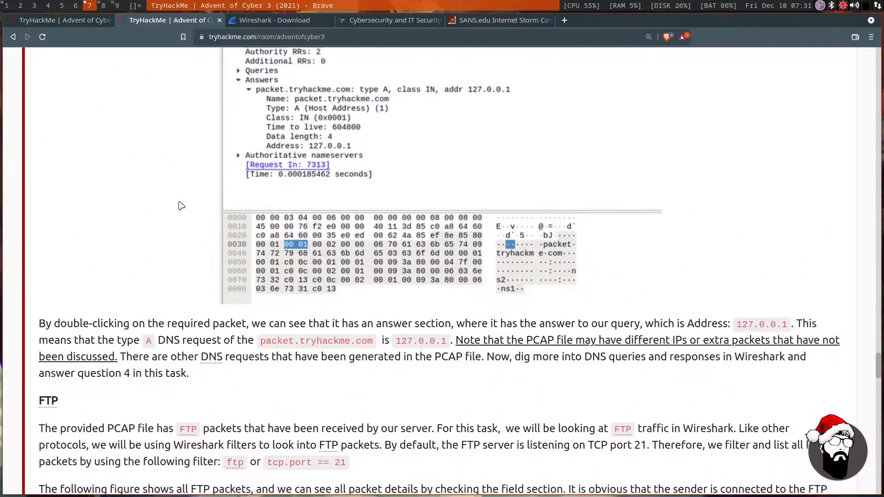
scroll(181, 205, "down", 5)
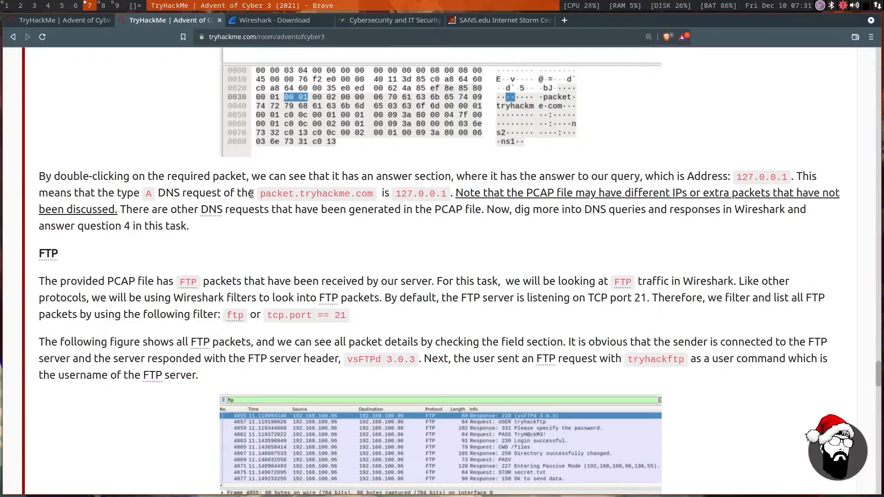
scroll(175, 203, "down", 15)
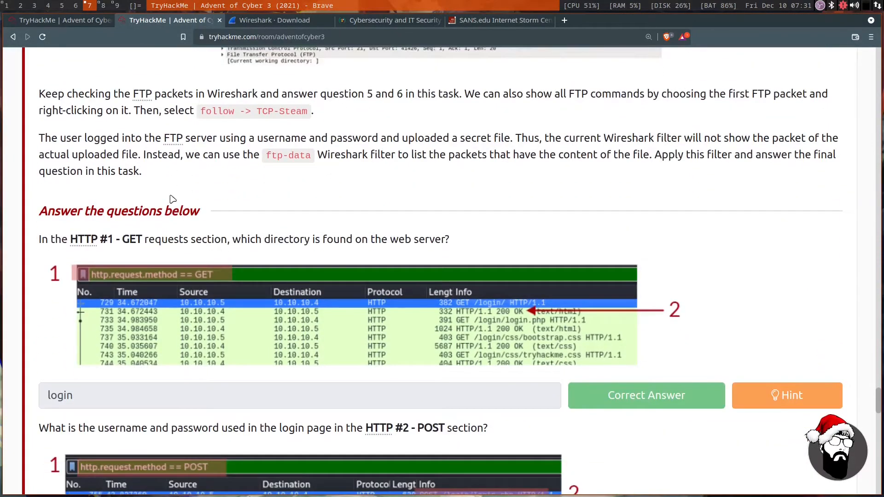
scroll(172, 199, "down", 18)
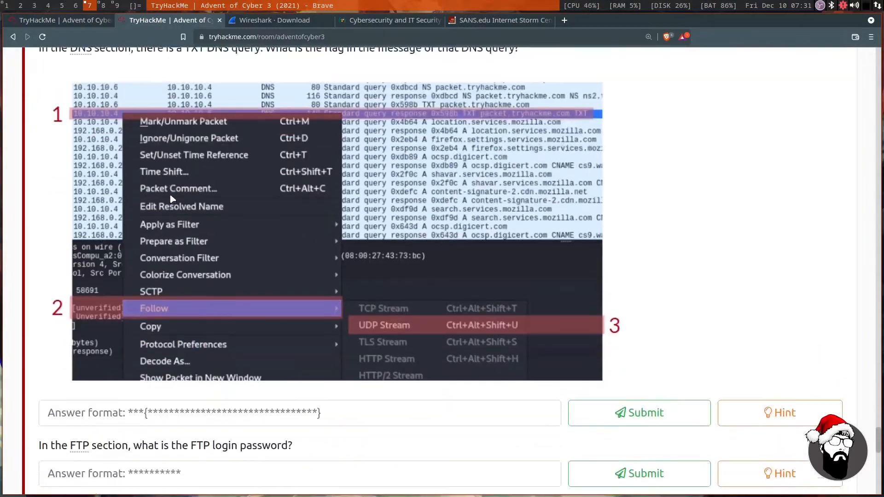
scroll(171, 199, "down", 1)
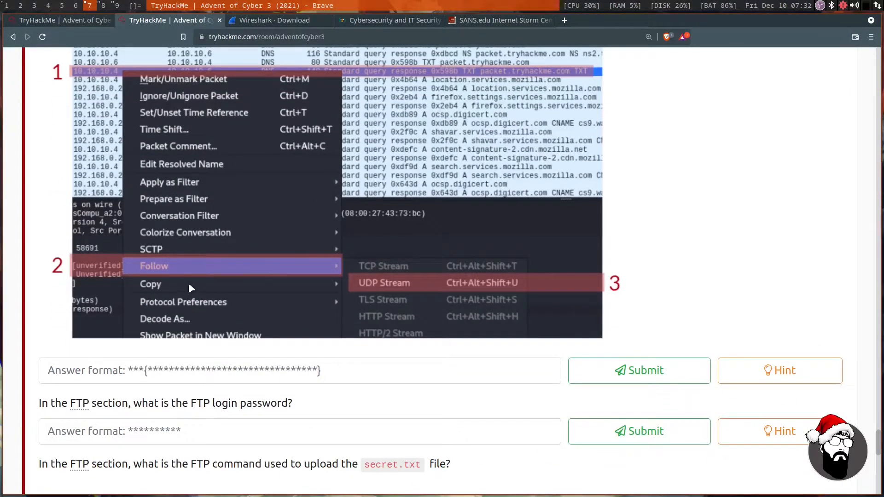
scroll(288, 263, "up", 1)
scroll(286, 267, "up", 4)
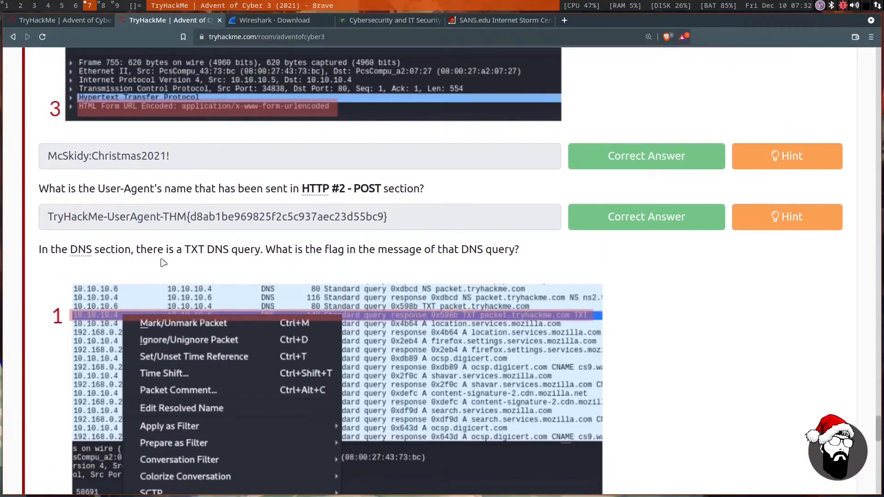
left_click_drag(41, 251, 469, 252)
left_click(298, 262)
scroll(254, 223, "down", 4)
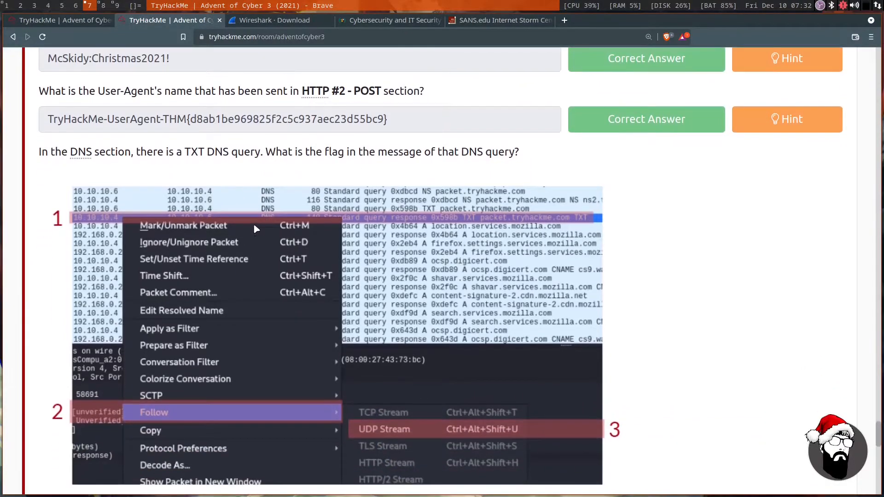
Switch to Wireshark, close the followed HTTP stream, and filter the capture by dns.
left_click(103, 5)
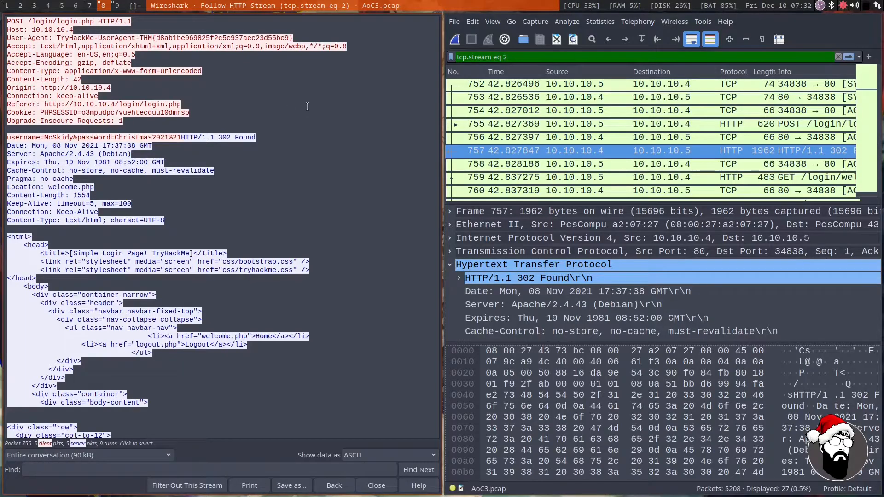
left_click(278, 107)
key("Escape")
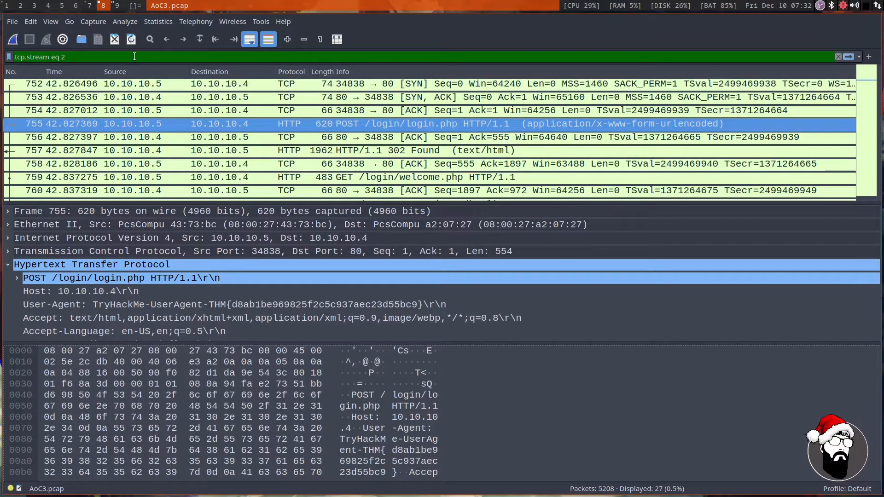
key("BackSpace")
key("BackSpace")
key("BackSpace")
key("BackSpace")
key("BackSpace")
key("BackSpace")
key("BackSpace")
key("BackSpace")
key("BackSpace")
key("BackSpace")
key("BackSpace")
key("BackSpace")
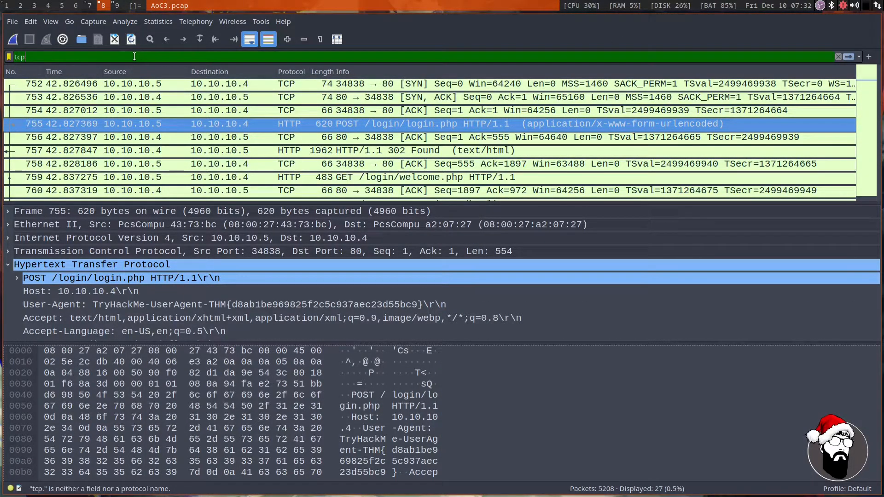
key("BackSpace")
key("BackSpace")
key("BackSpace")
type("dns")
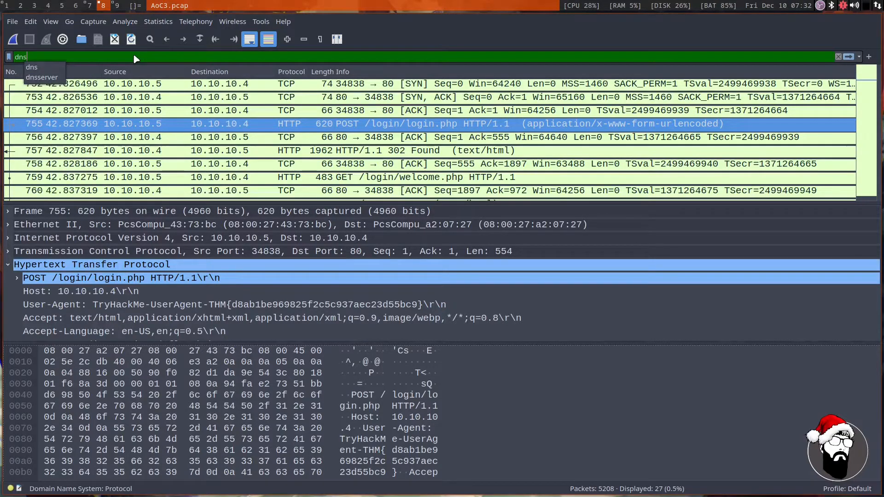
key("Return")
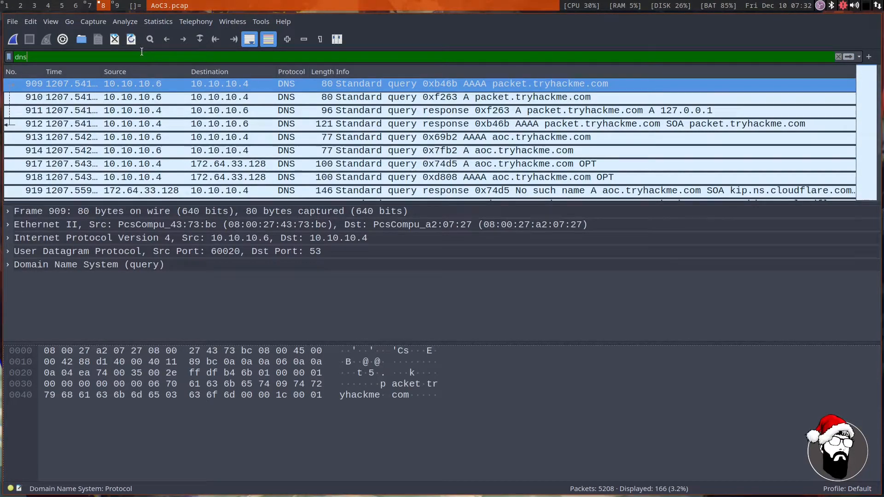
Follow the UDP stream of DNS packet 909 and step through the following streams up to stream 51, looking for the flag.
right_click(206, 84)
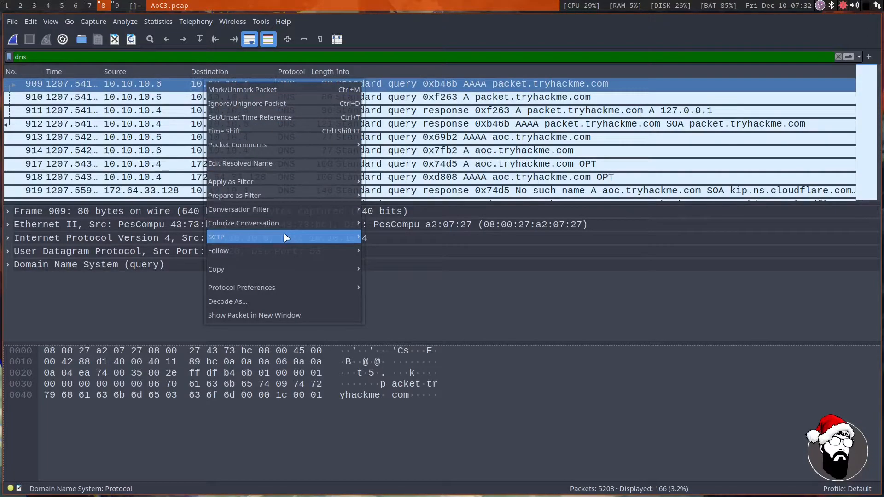
mouse_move(294, 250)
left_click(394, 269)
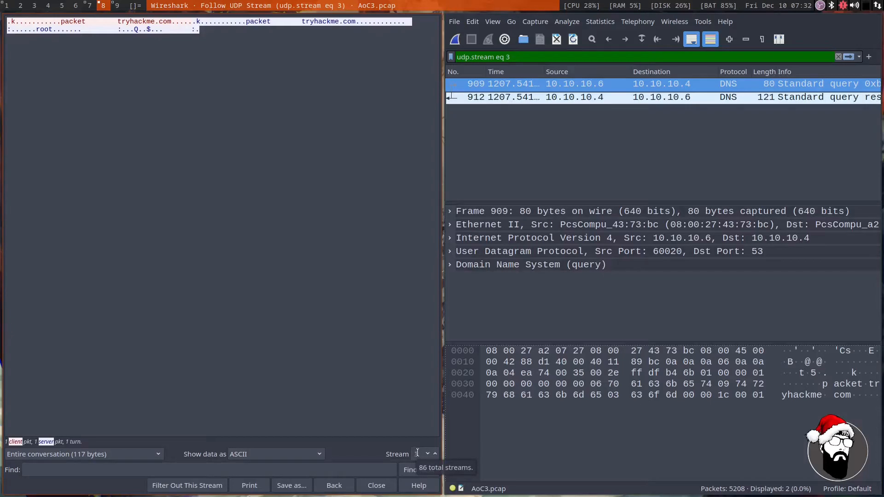
left_click(436, 454)
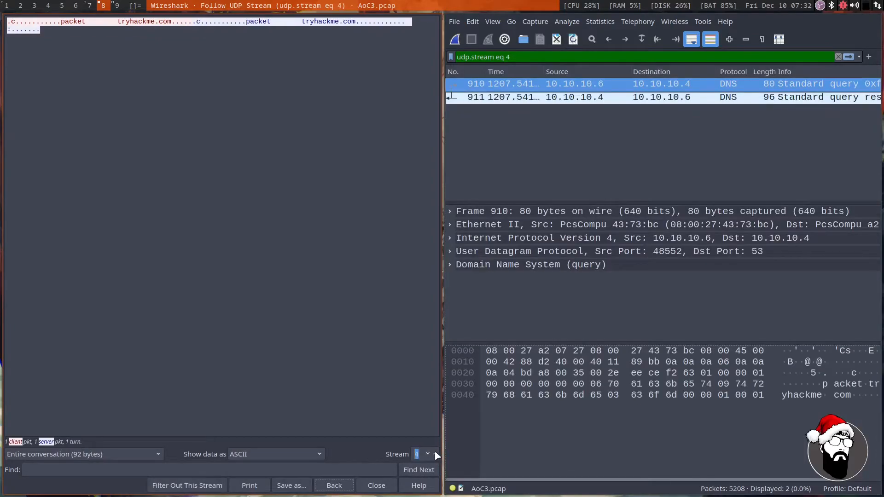
left_click(436, 454)
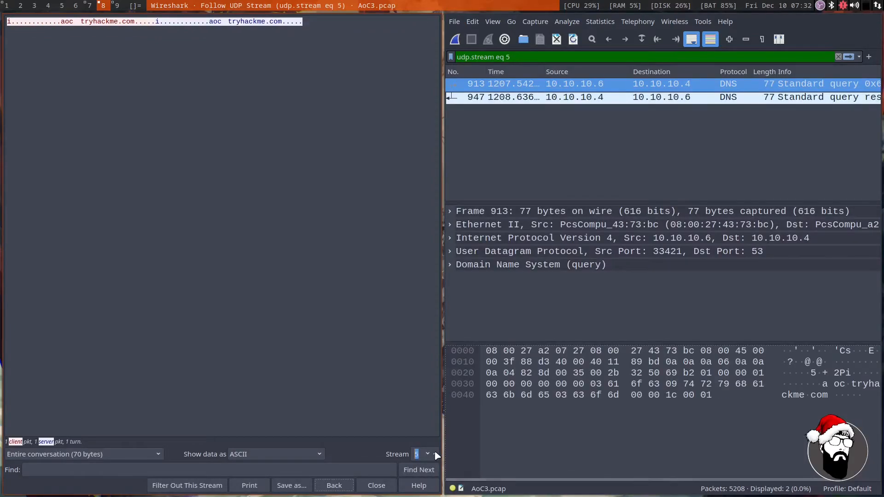
left_click(437, 454)
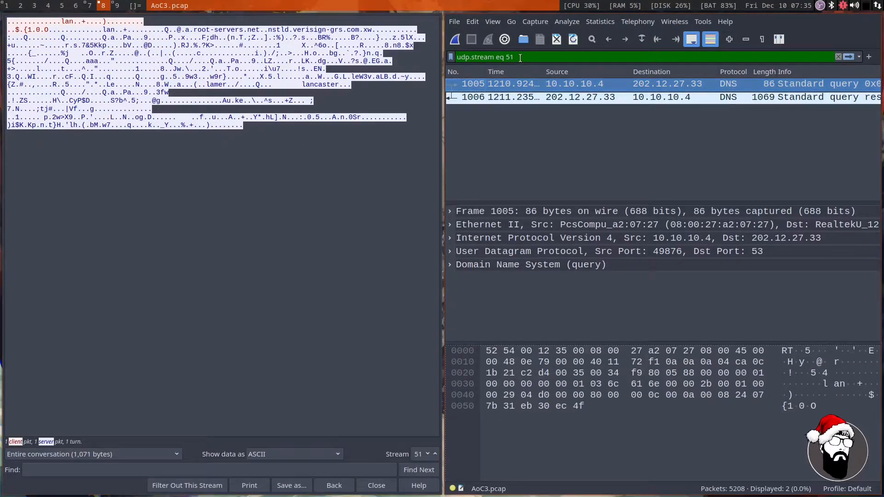
Close the followed UDP stream, filter the capture by dns.txt, and expand the Domain Name System details of the TXT response packet.
key("Escape")
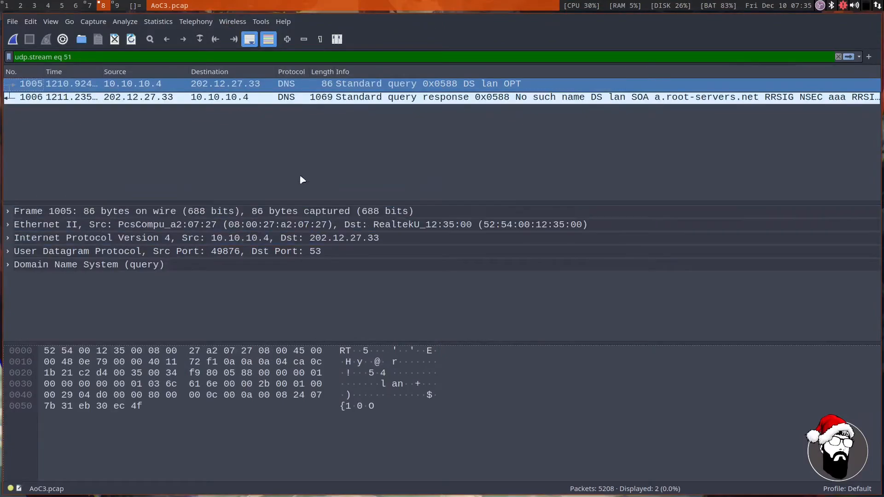
left_click(137, 57)
key("BackSpace")
key("BackSpace")
key("BackSpace")
key("BackSpace")
key("BackSpace")
key("BackSpace")
key("BackSpace")
key("BackSpace")
key("BackSpace")
key("BackSpace")
key("BackSpace")
key("BackSpace")
key("BackSpace")
key("BackSpace")
key("BackSpace")
key("BackSpace")
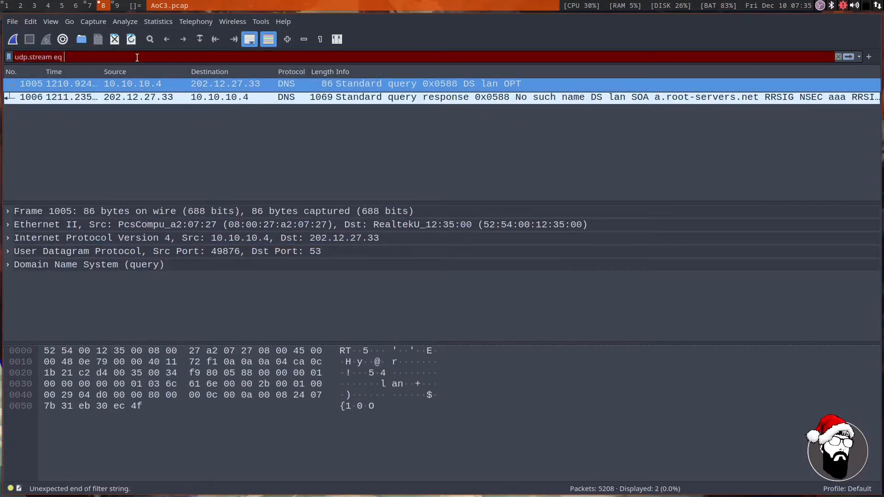
type("dns.txt")
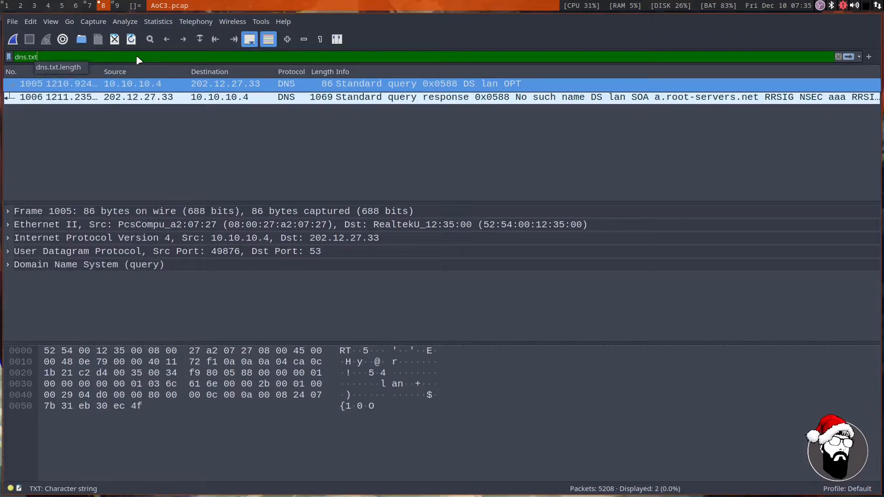
key("Return")
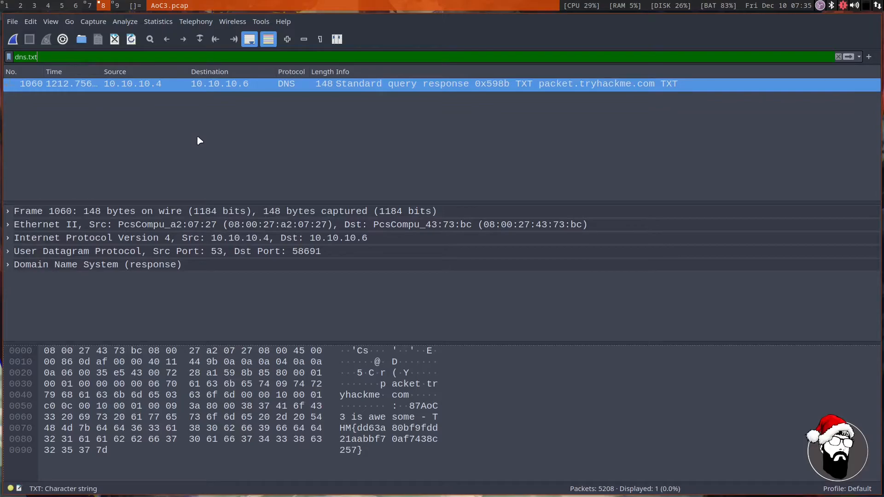
left_click(9, 264)
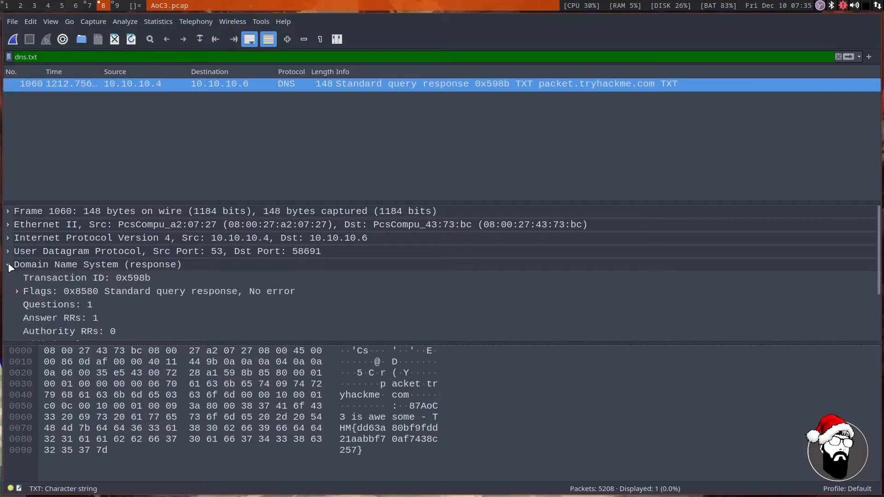
Examine the Domain Name System and User Datagram Protocol details of the TXT response packet, collapsing both sections when done.
scroll(217, 291, "down", 2)
scroll(218, 292, "up", 1)
scroll(218, 292, "up", 1)
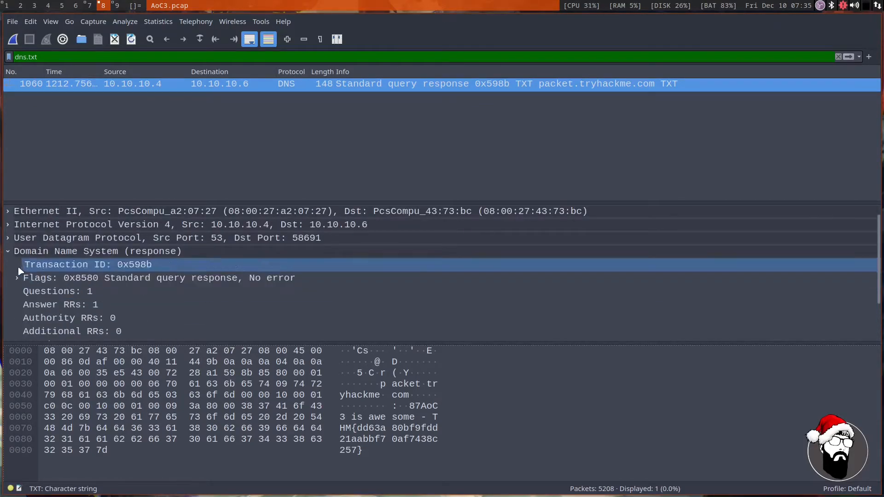
left_click(9, 251)
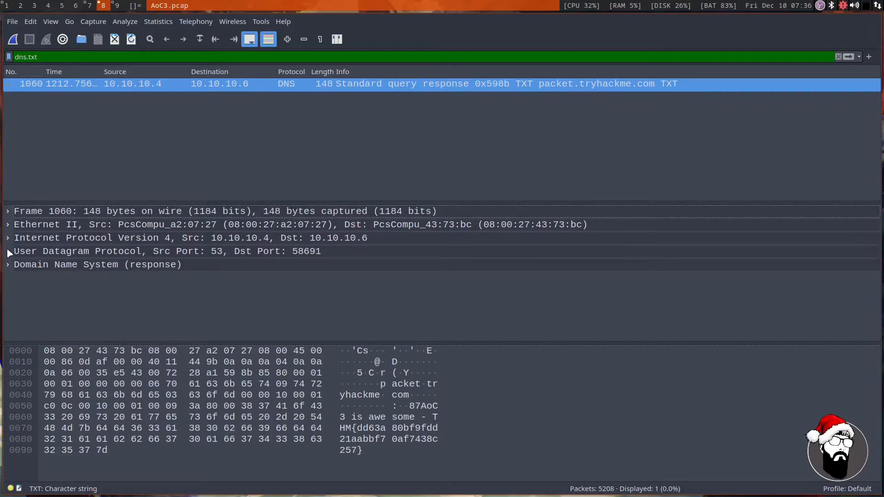
left_click(8, 251)
scroll(258, 282, "down", 1)
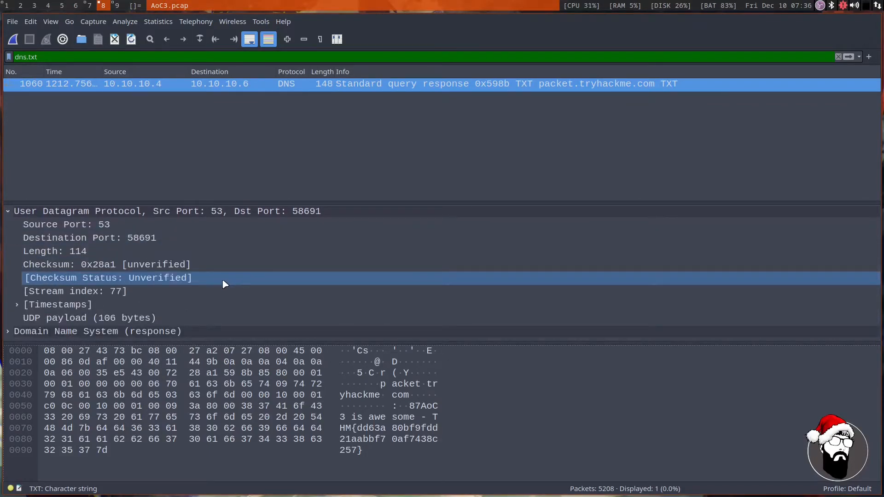
scroll(225, 284, "up", 1)
left_click(8, 251)
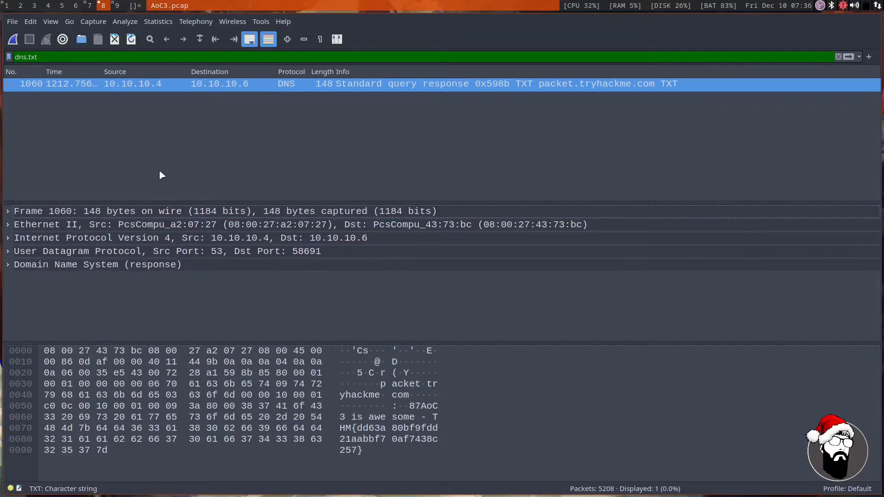
Follow the UDP stream of the TXT response packet and copy the THM flag from the conversation text.
right_click(200, 84)
mouse_move(295, 255)
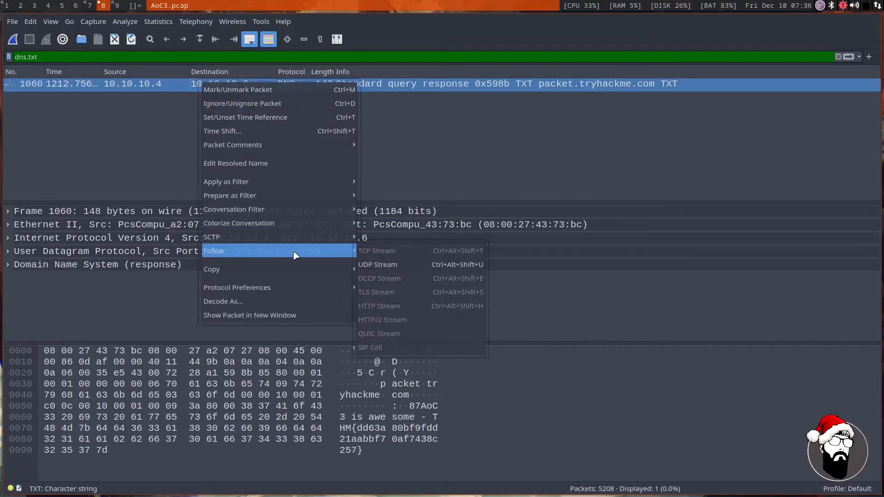
left_click(410, 265)
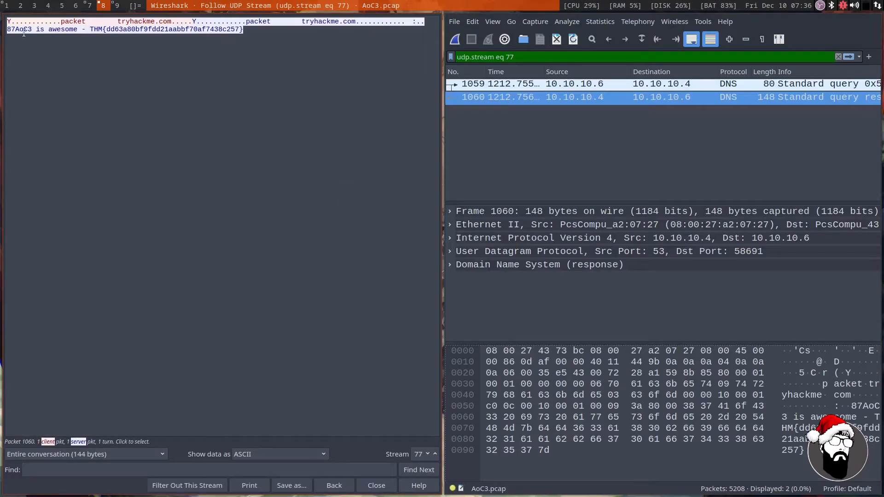
left_click_drag(20, 29, 240, 30)
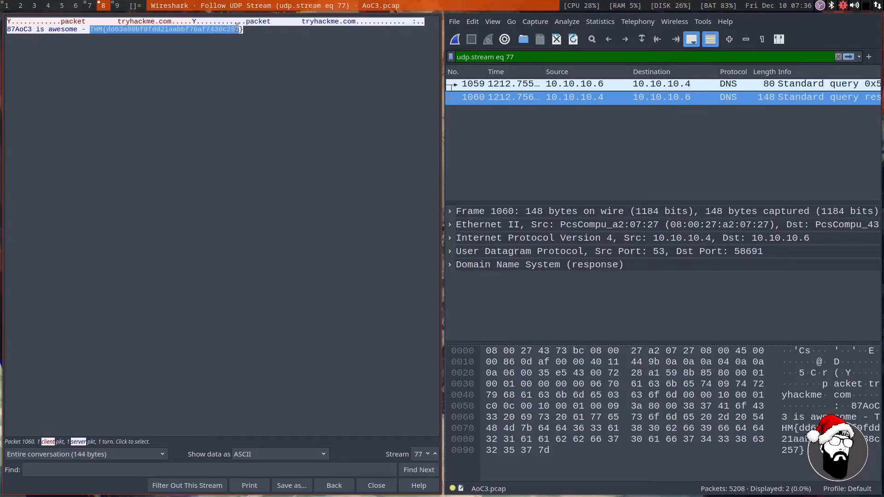
right_click(223, 30)
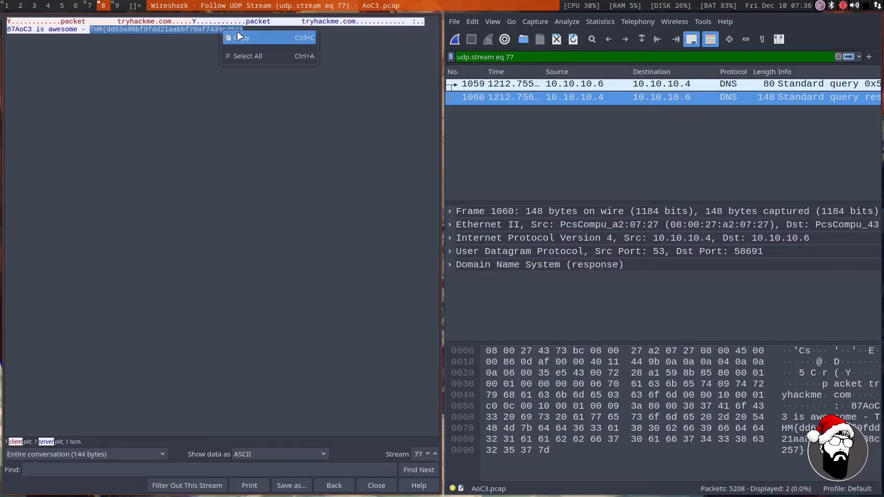
left_click(238, 37)
Switch to the TryHackMe page in Brave, paste the copied flag as the TXT DNS query answer, and submit it.
key("super+7")
scroll(220, 434, "down", 1)
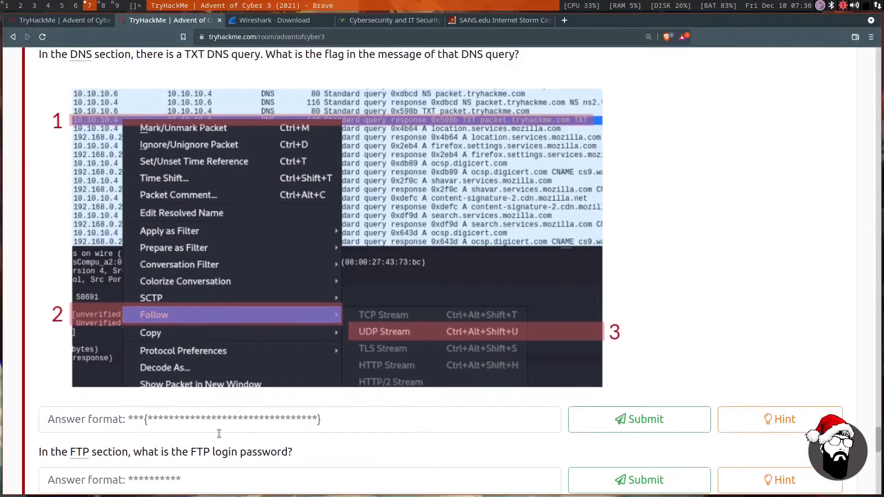
right_click(197, 419)
left_click(223, 316)
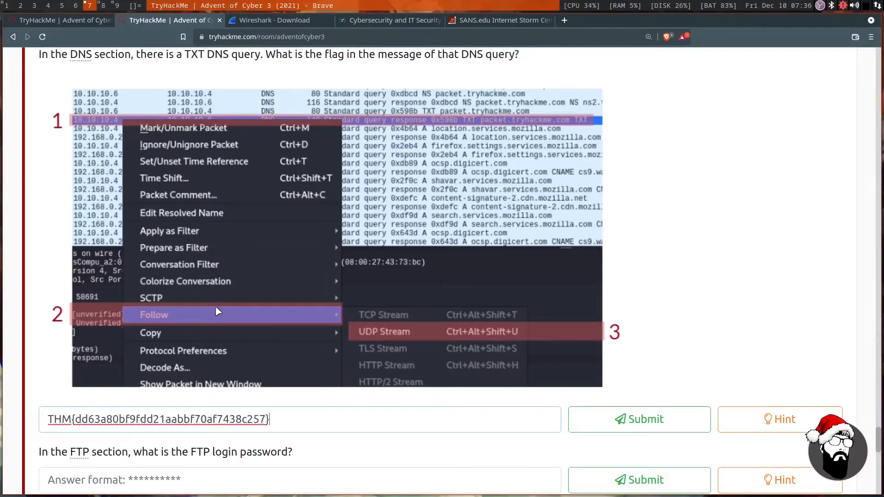
left_click(631, 428)
Read the question asking for the FTP login password in the FTP section.
scroll(388, 250, "down", 2)
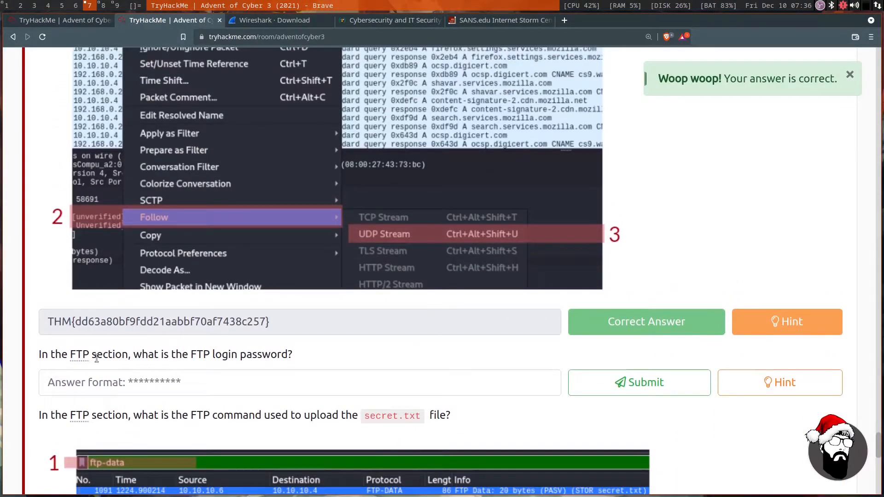
left_click_drag(97, 358, 275, 358)
left_click(314, 363)
Switch to Wireshark, close the followed UDP stream, and filter the capture by ftp.
left_click(103, 5)
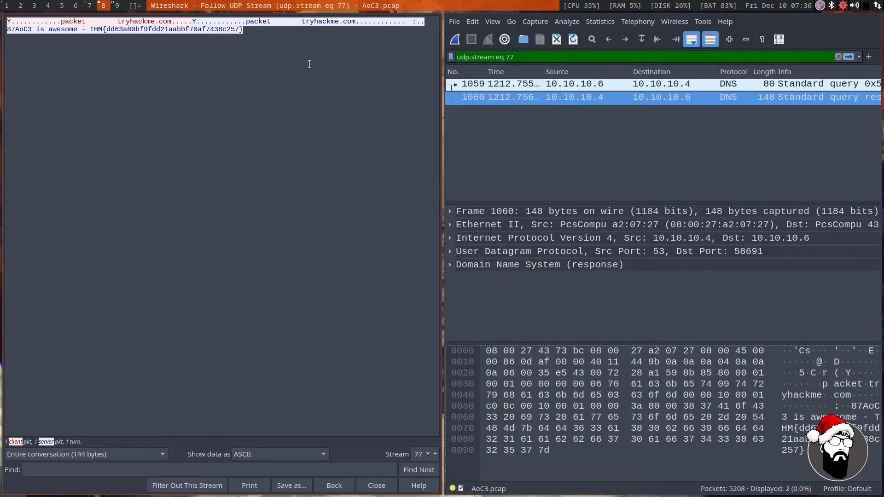
key("Escape")
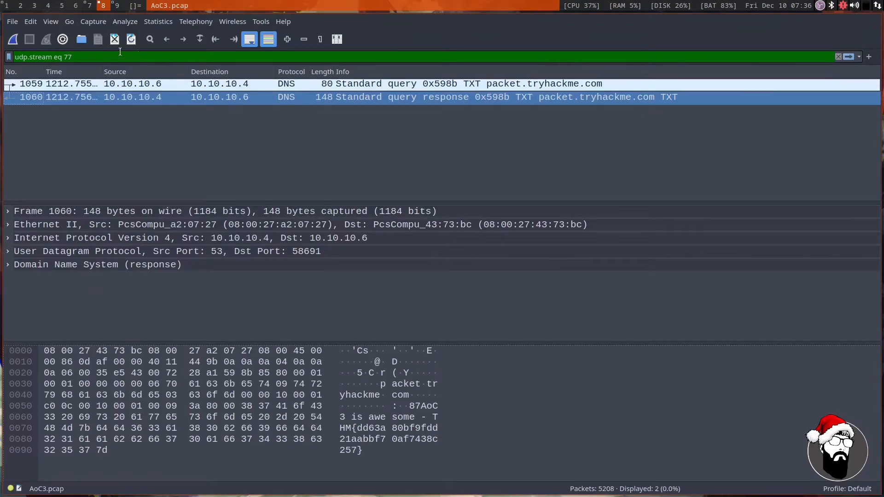
left_click_drag(102, 54, 34, 49)
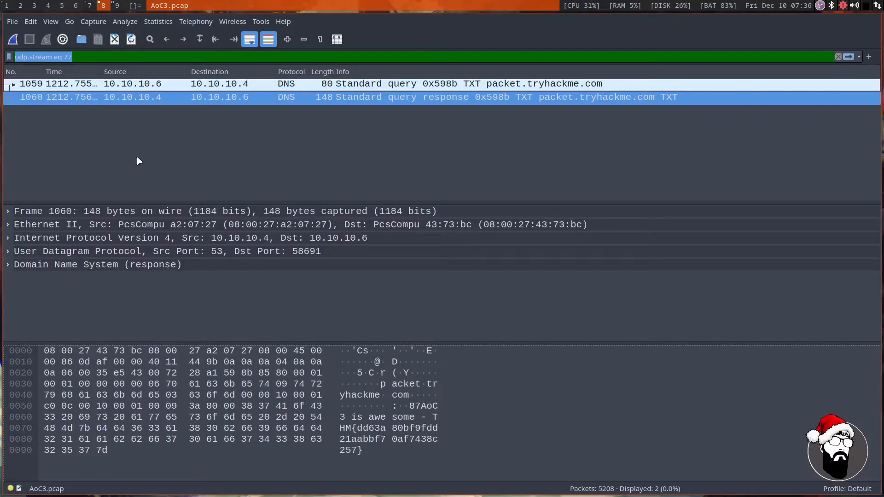
type("ftp")
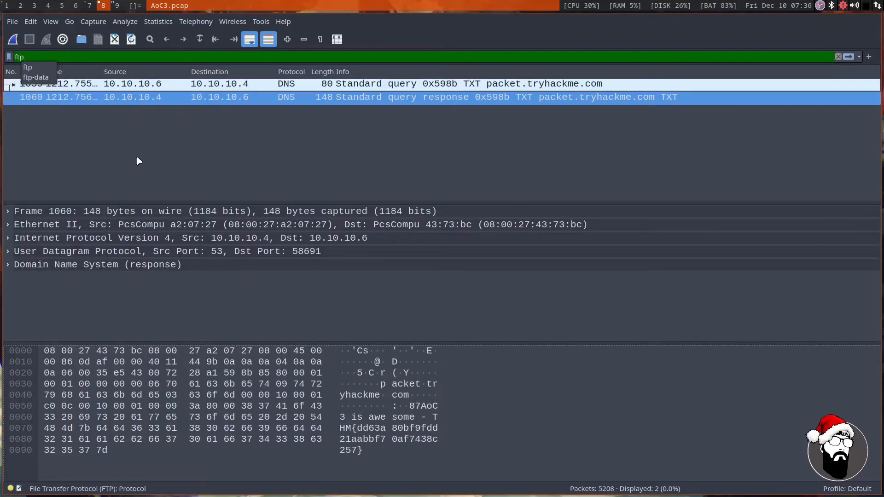
key("Return")
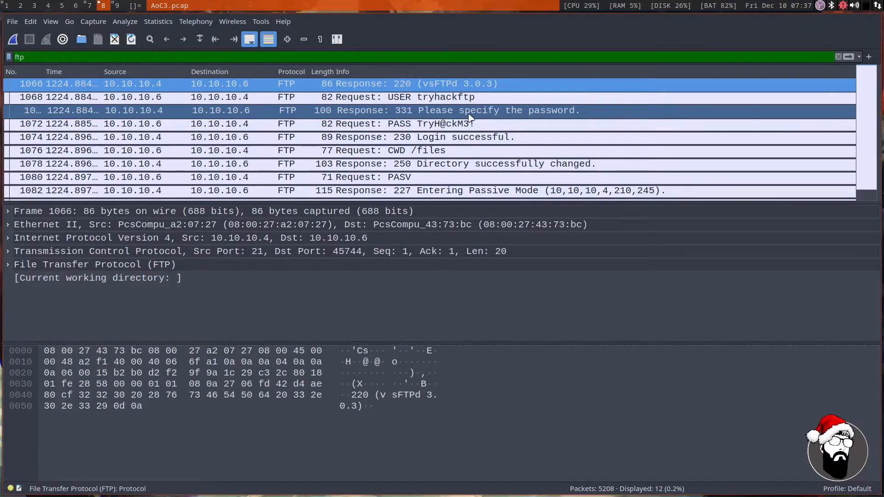
Expand the File Transfer Protocol details of the PASS request packet and copy the value of its PASS line.
left_click(424, 98)
left_click(87, 5)
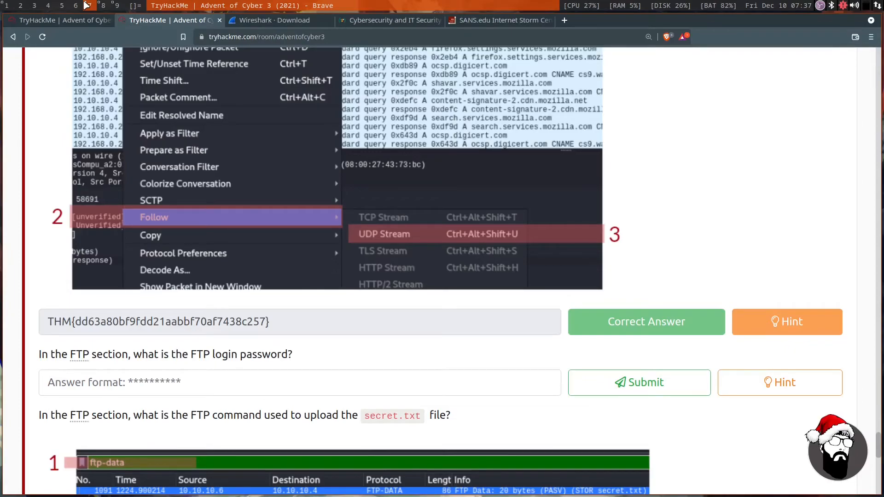
left_click(103, 6)
left_click(378, 125)
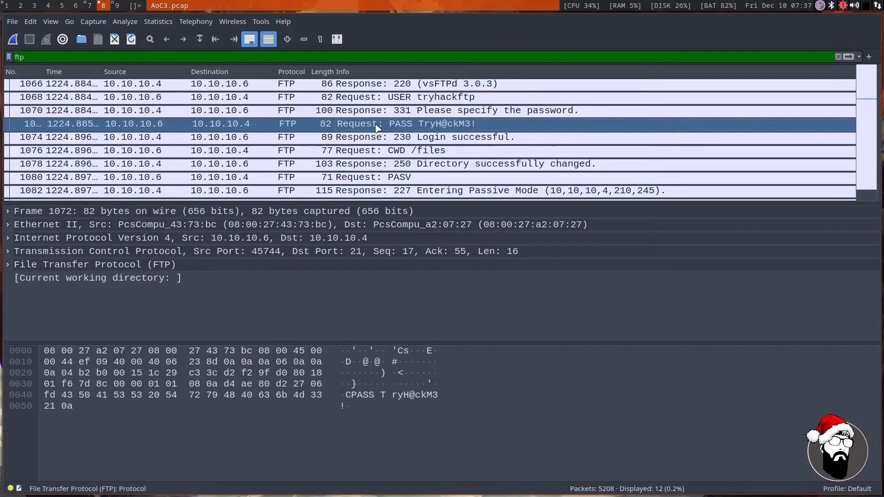
left_click(92, 279)
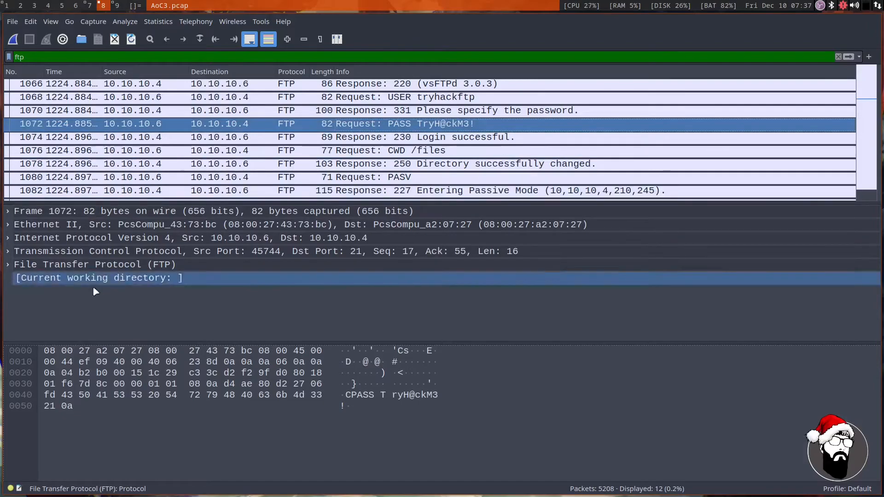
double_click(20, 264)
left_click(36, 279)
right_click(51, 279)
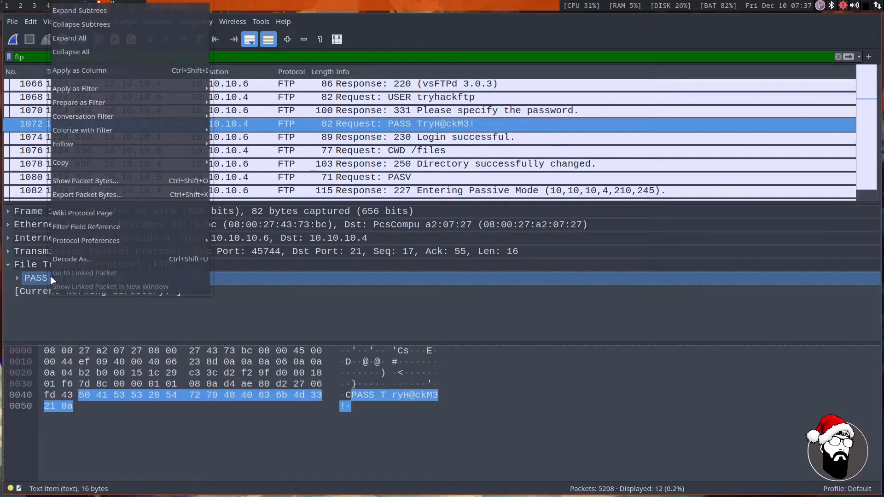
mouse_move(96, 165)
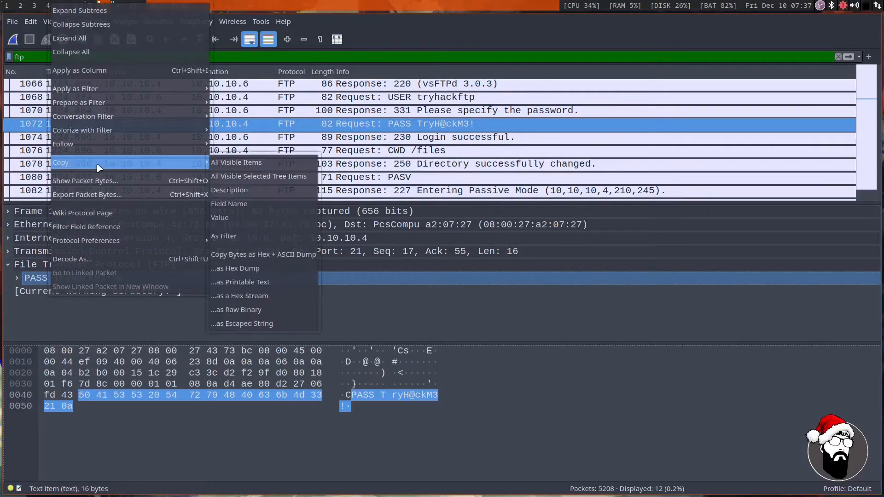
left_click(241, 217)
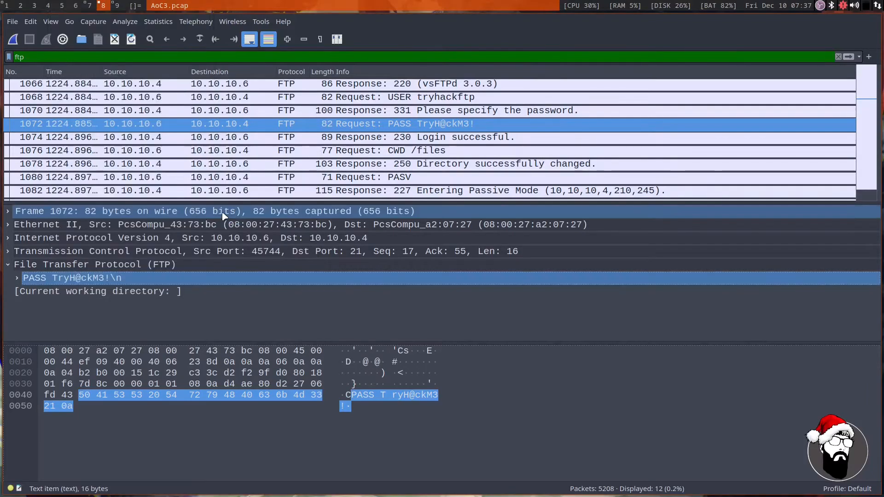
Paste the FTP login password as the answer on the TryHackMe page, remove the PASS prefix, and submit it.
left_click(90, 5)
right_click(115, 383)
left_click(158, 285)
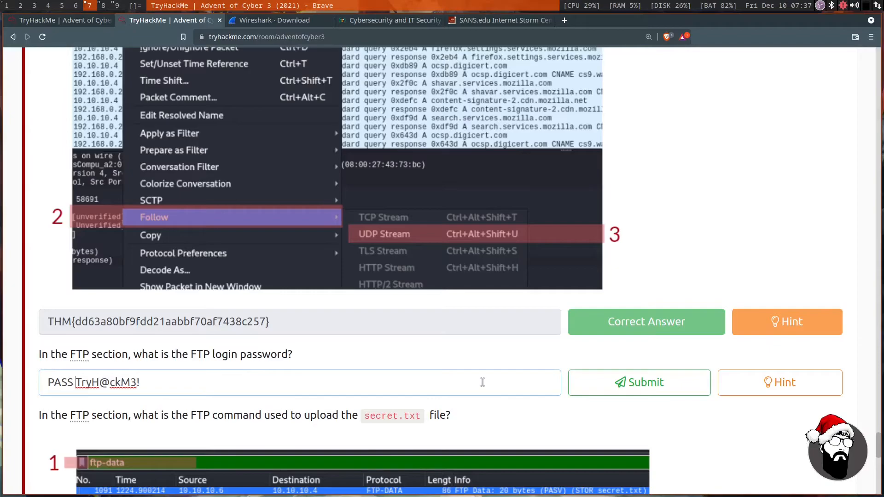
key("BackSpace")
key("BackSpace")
key("BackSpace")
key("BackSpace")
key("BackSpace")
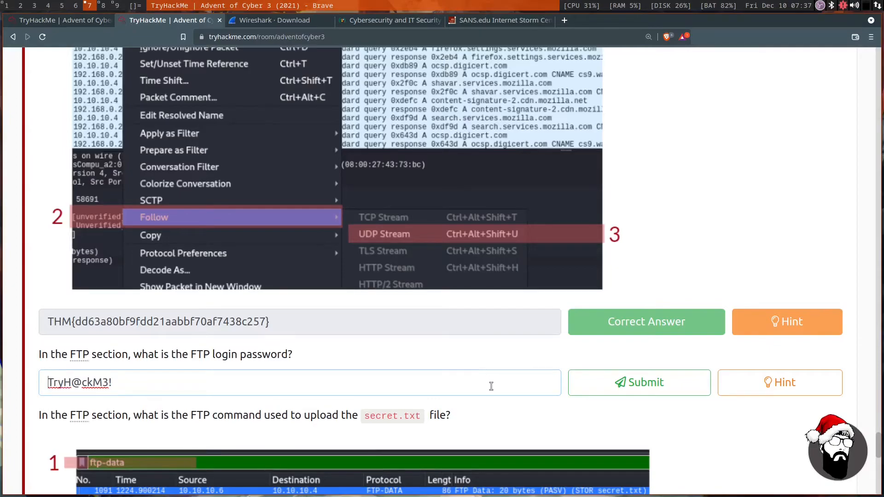
left_click(619, 384)
Read the question about the FTP command used to upload the secret.txt file.
scroll(359, 323, "down", 3)
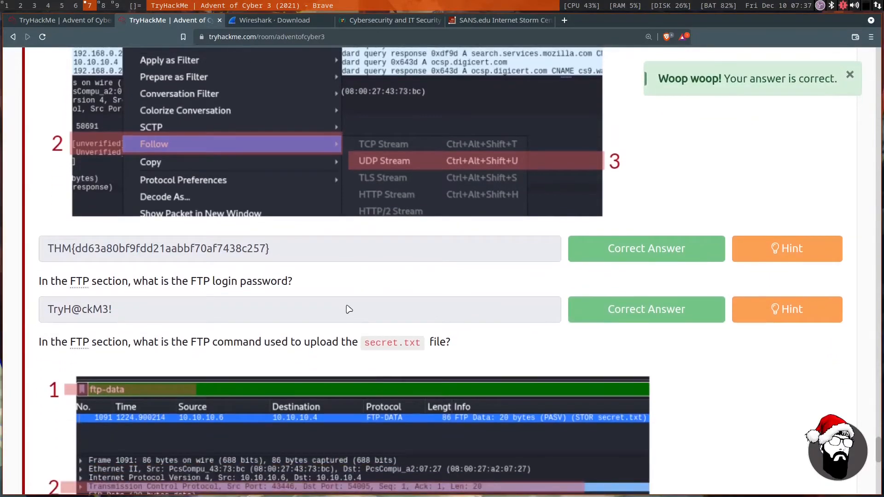
scroll(276, 281, "down", 5)
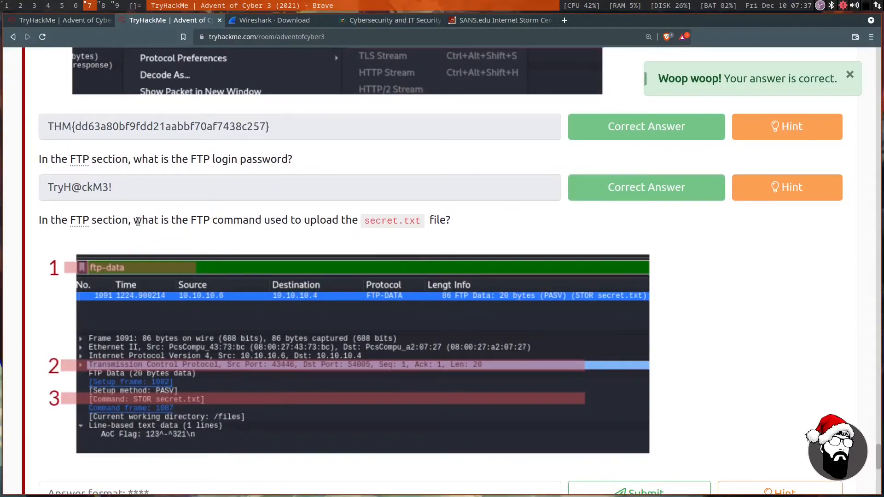
left_click_drag(138, 222, 404, 224)
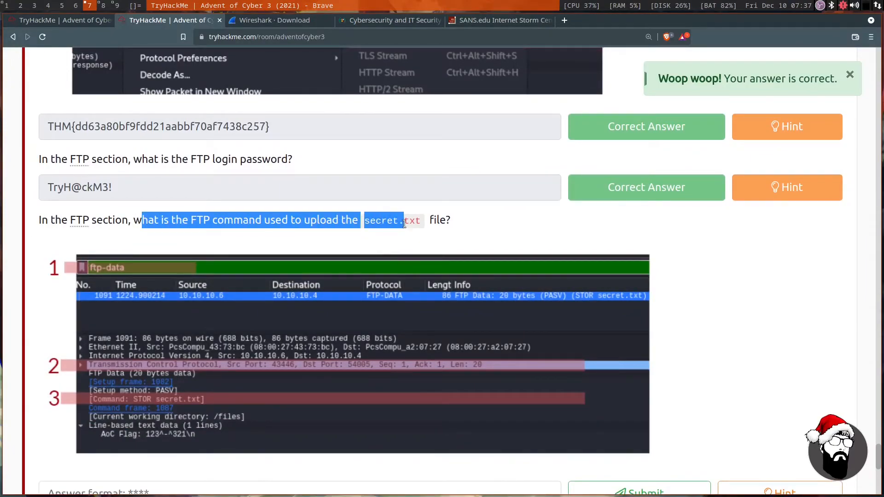
left_click(491, 235)
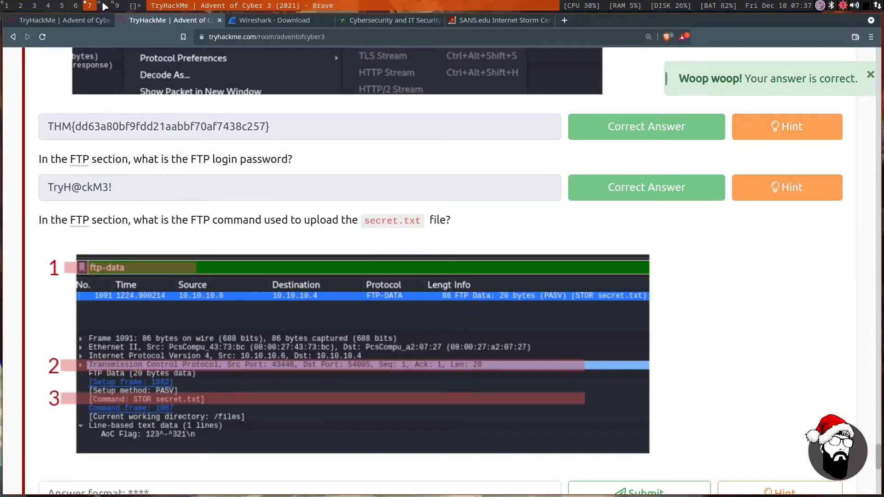
Switch to Wireshark, find the FTP request packet for secret.txt, and expand its request command details.
left_click(104, 5)
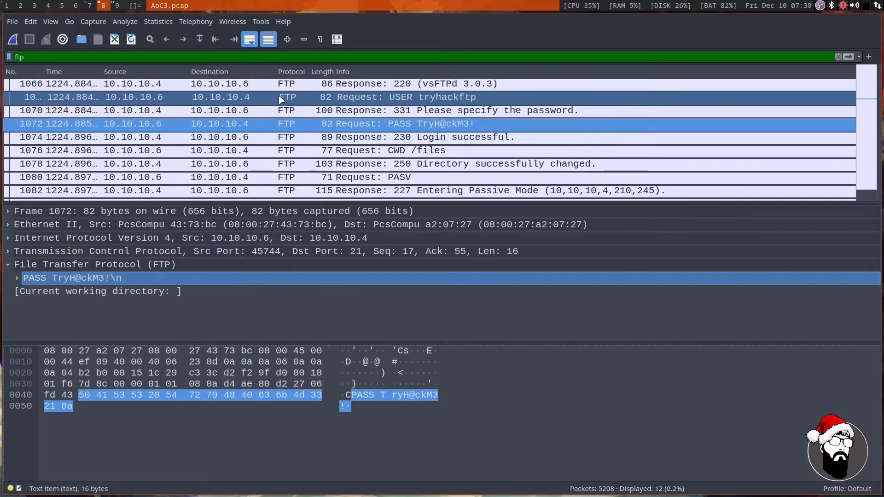
scroll(281, 100, "down", 3)
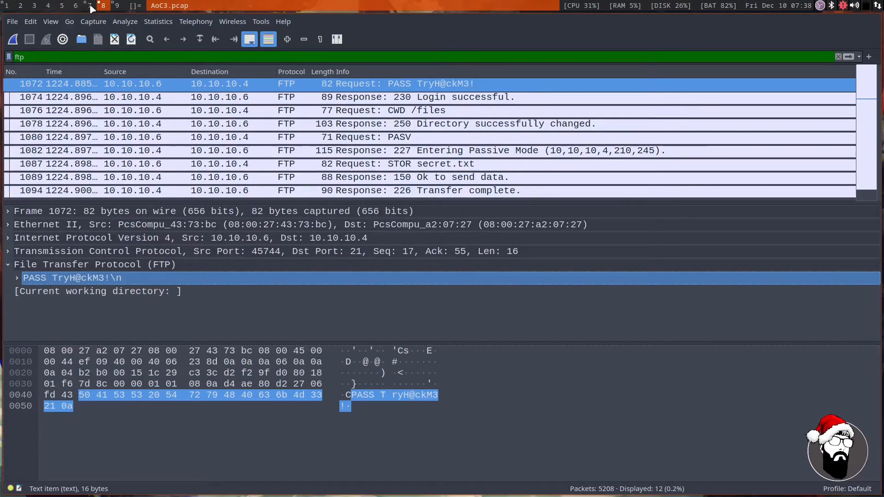
left_click(317, 162)
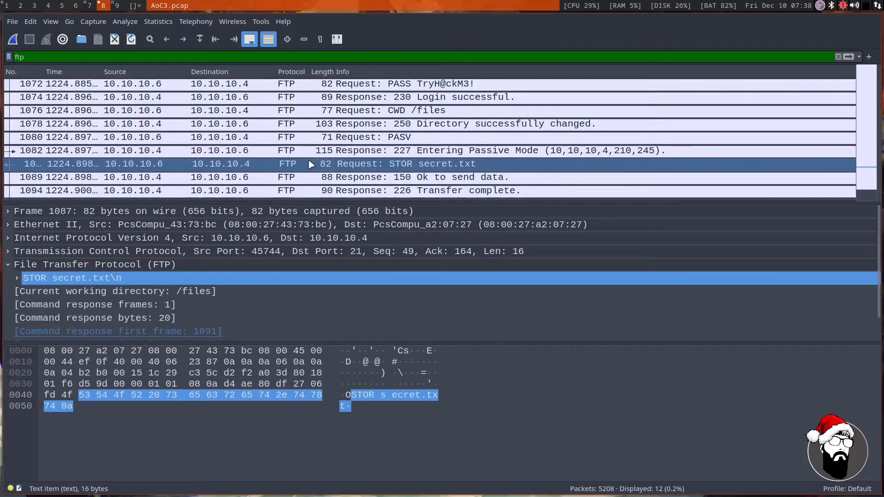
left_click(18, 278)
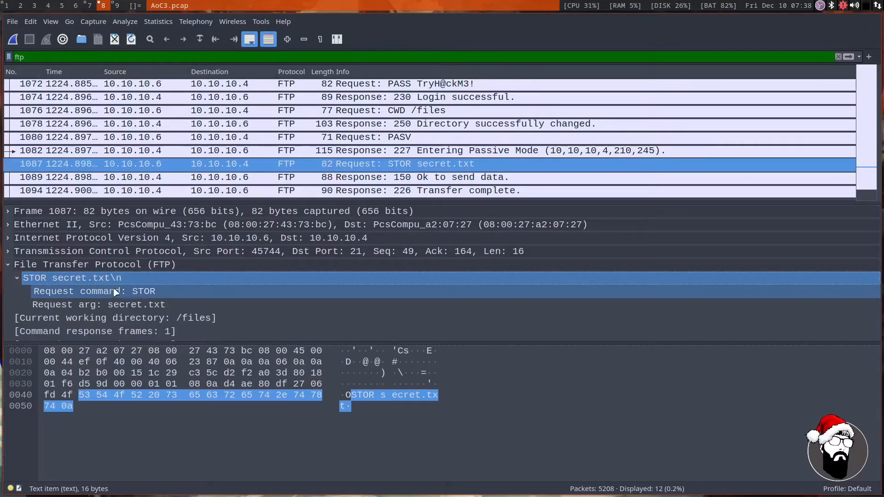
Switch to the TryHackMe page and submit STOR as the FTP command used to upload secret.txt.
left_click(92, 5)
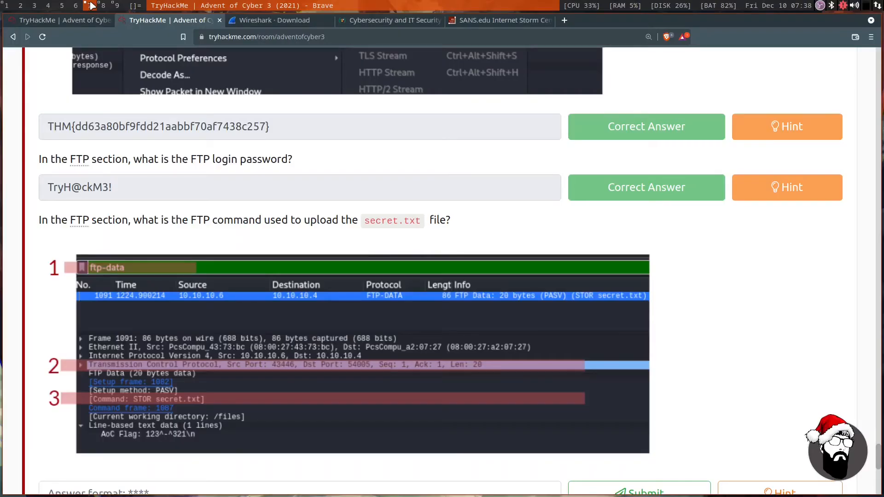
scroll(152, 218, "down", 3)
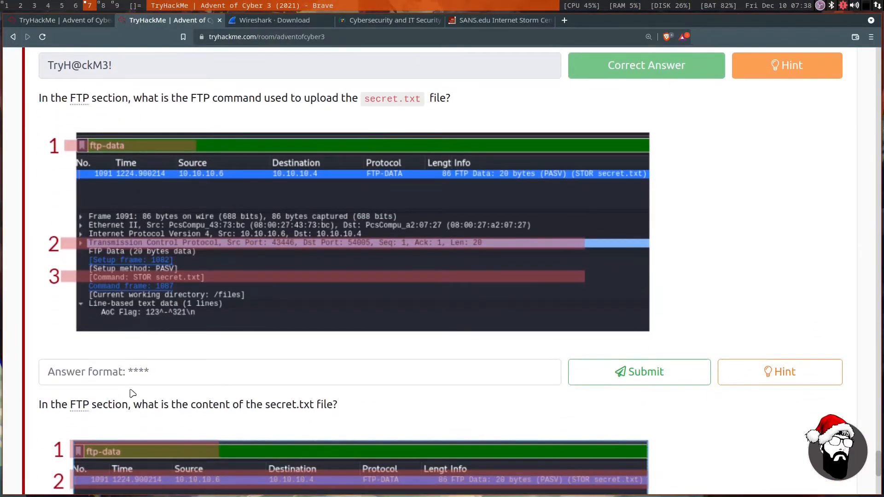
left_click(157, 367)
type("STOR")
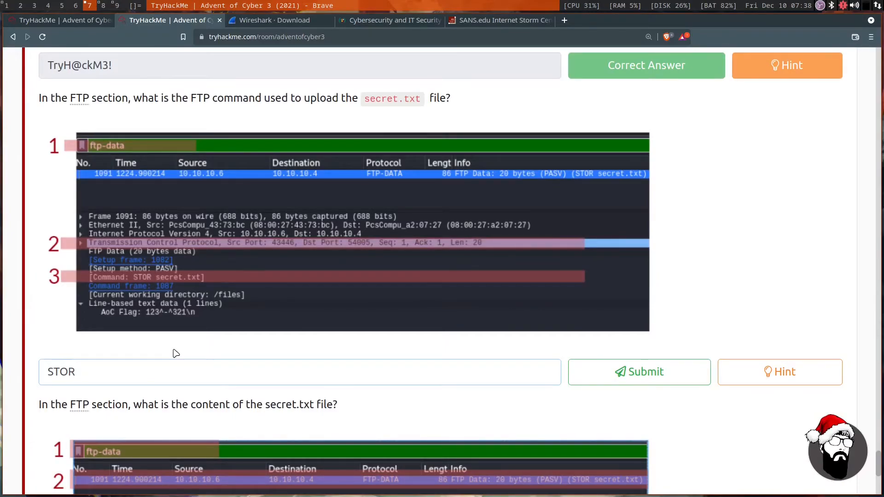
key("Return")
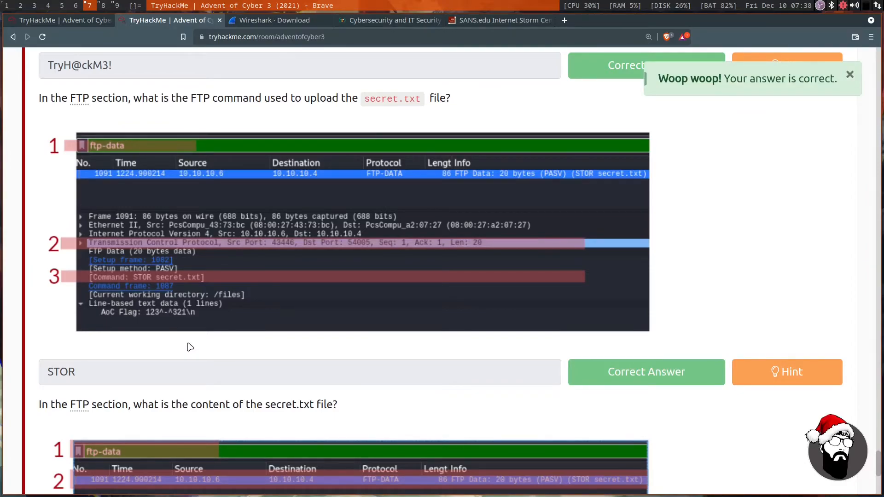
Read the question about the content of secret.txt and view its example screenshot enlarged, then close it.
scroll(190, 347, "down", 3)
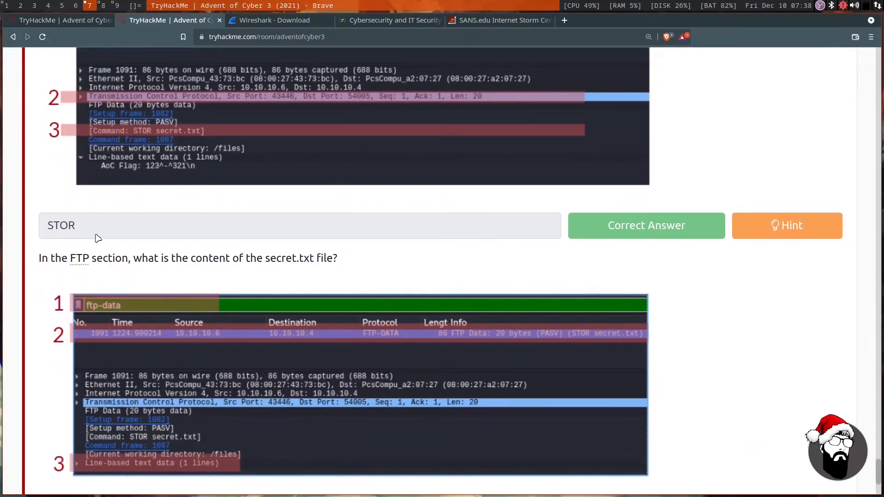
scroll(121, 234, "down", 1)
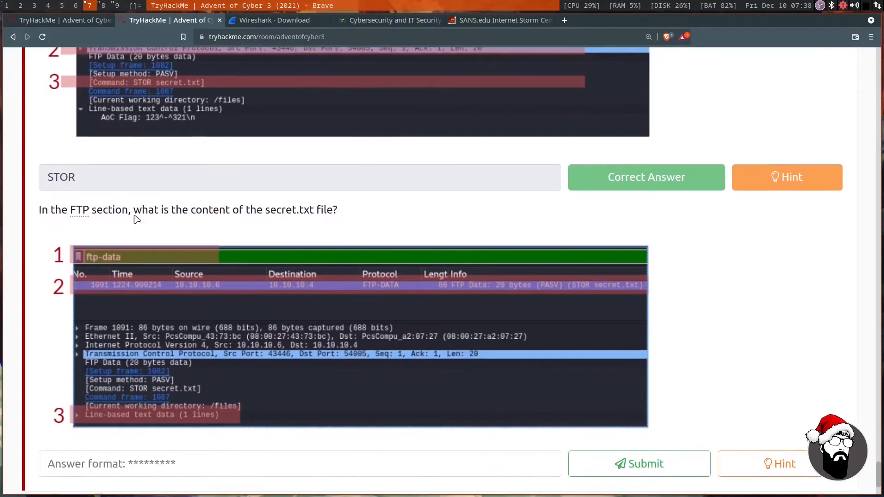
left_click_drag(128, 210, 321, 211)
left_click(248, 231)
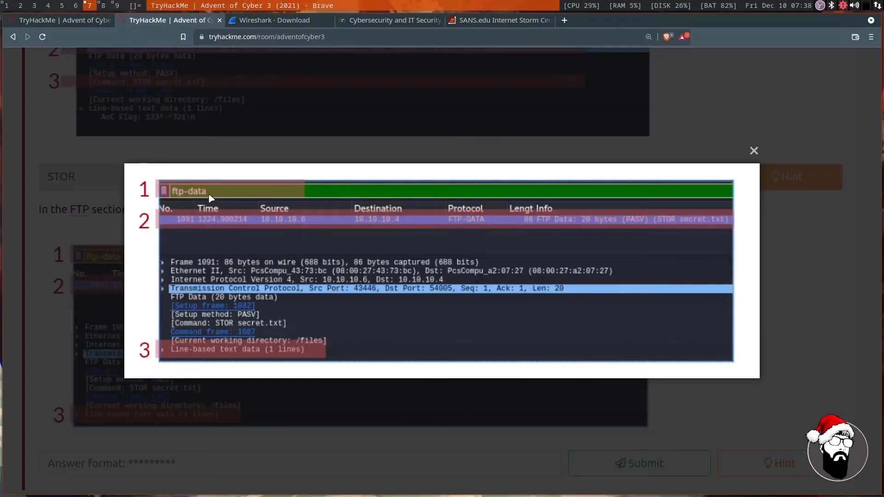
left_click(754, 151)
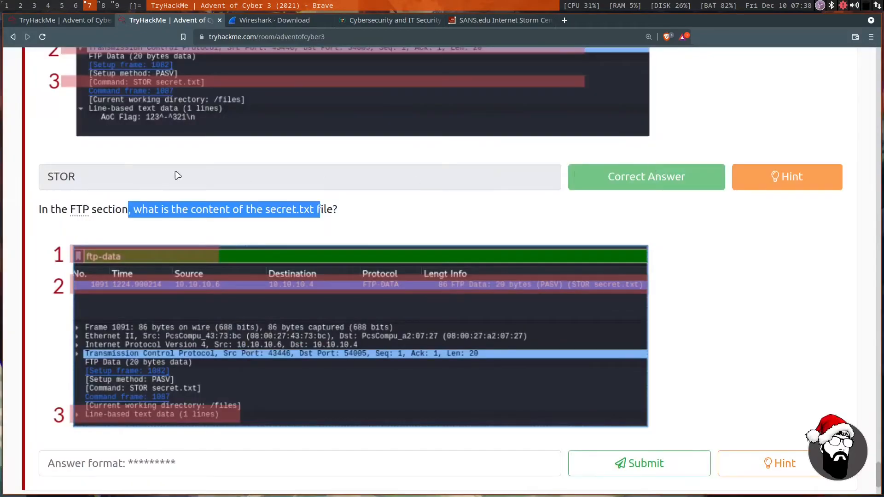
Switch to Wireshark and change the display filter to ftp-data.
left_click(104, 7)
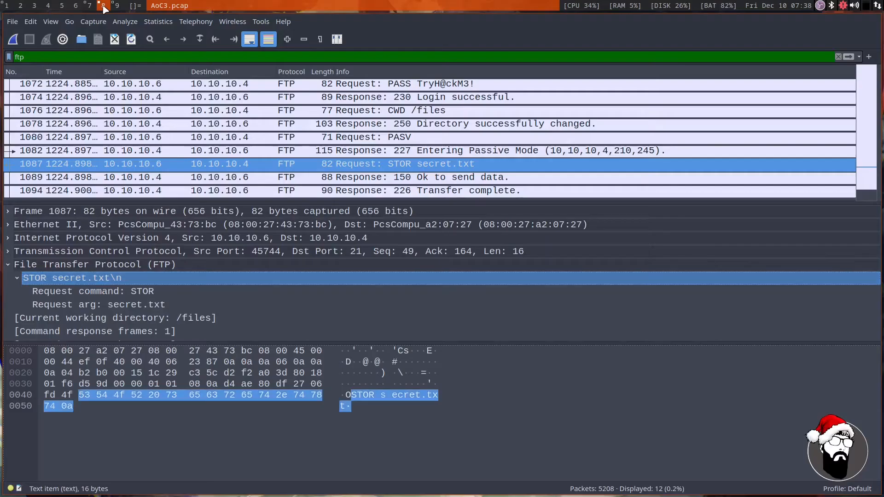
left_click(68, 57)
type("-dta")
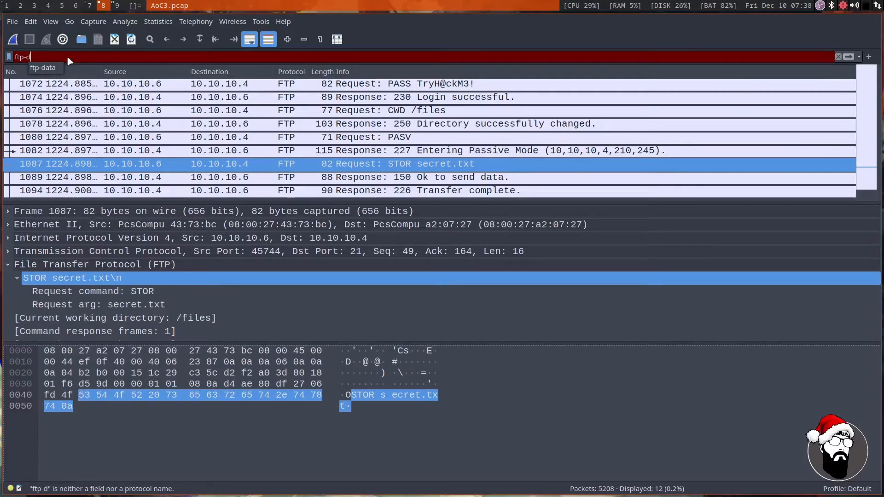
key("BackSpace")
key("BackSpace")
type("ata")
key("Return")
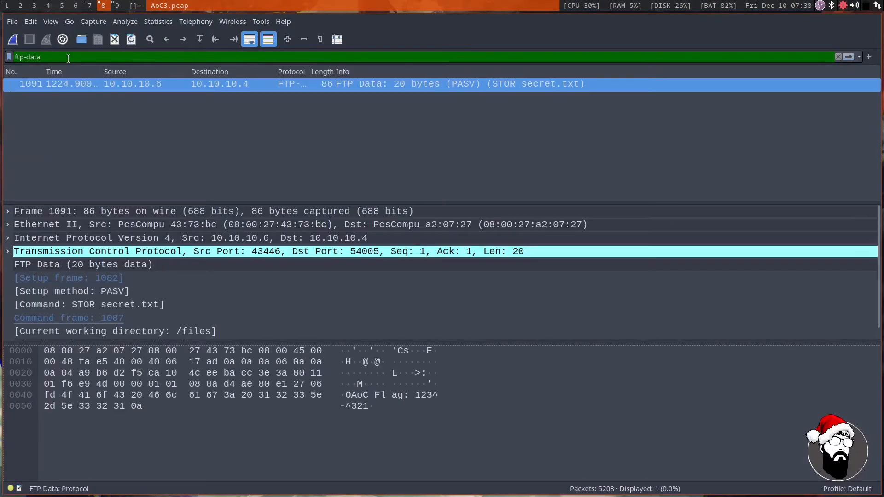
Follow the TCP stream of the FTP-DATA packet that carries secret.txt.
right_click(204, 89)
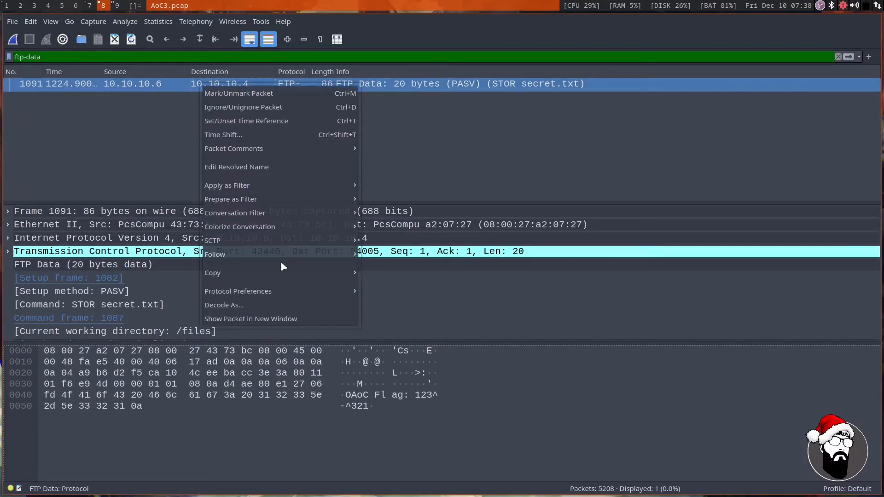
mouse_move(283, 260)
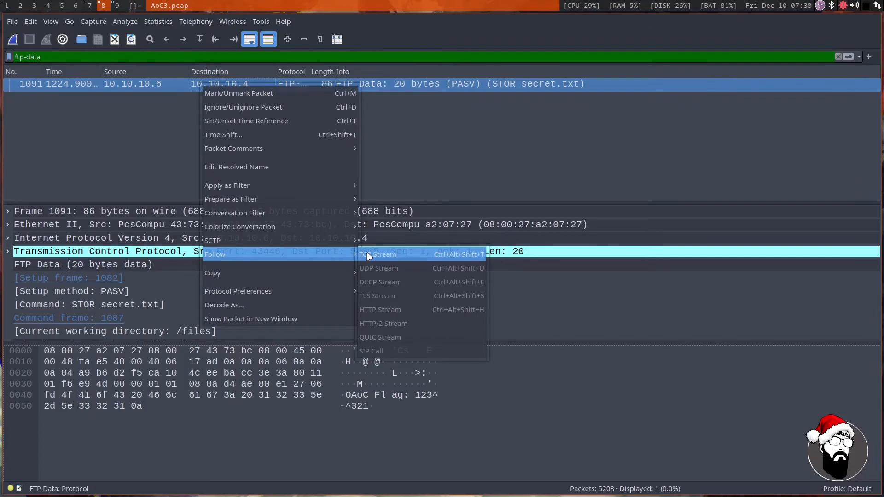
left_click(457, 158)
right_click(273, 84)
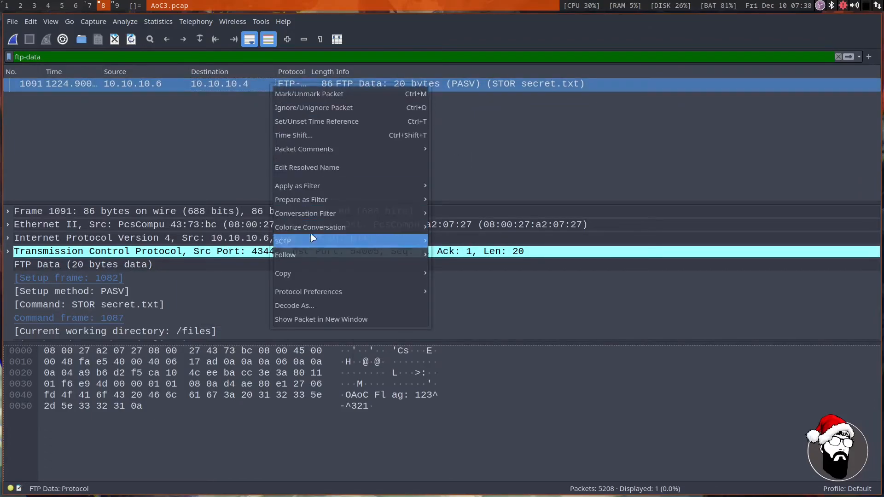
mouse_move(283, 255)
left_click(456, 252)
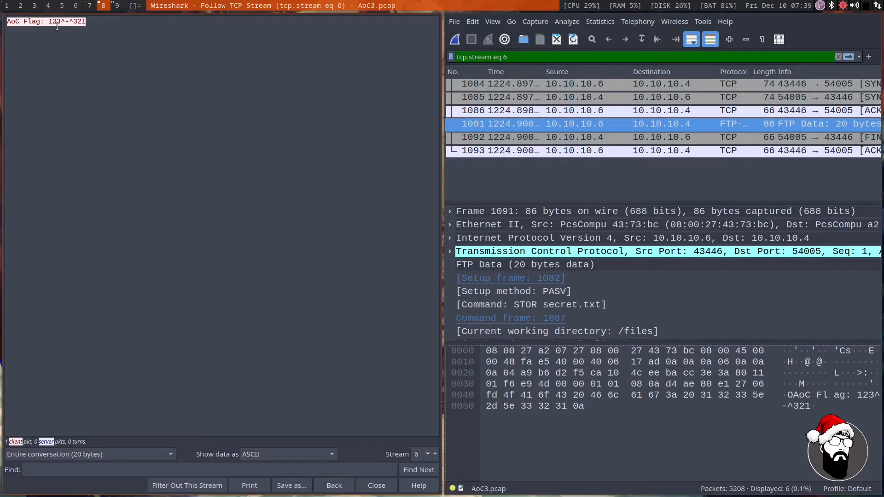
Check the answer field on the TryHackMe page and copy only the value after "AoC Flag:" from the followed TCP stream.
left_click(88, 8)
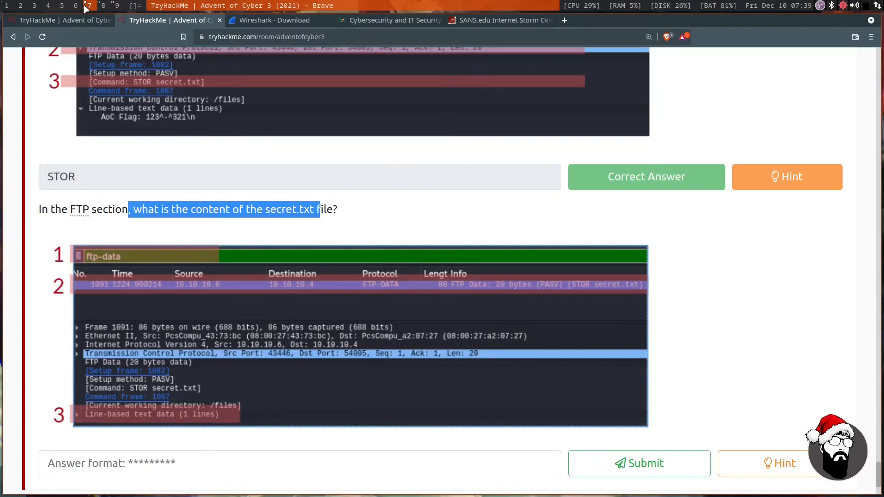
scroll(161, 281, "down", 3)
left_click(103, 6)
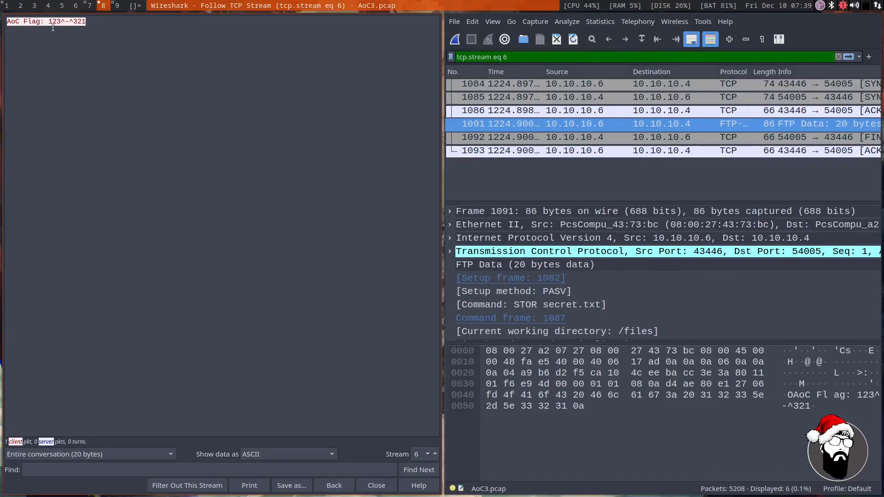
left_click_drag(48, 21, 84, 21)
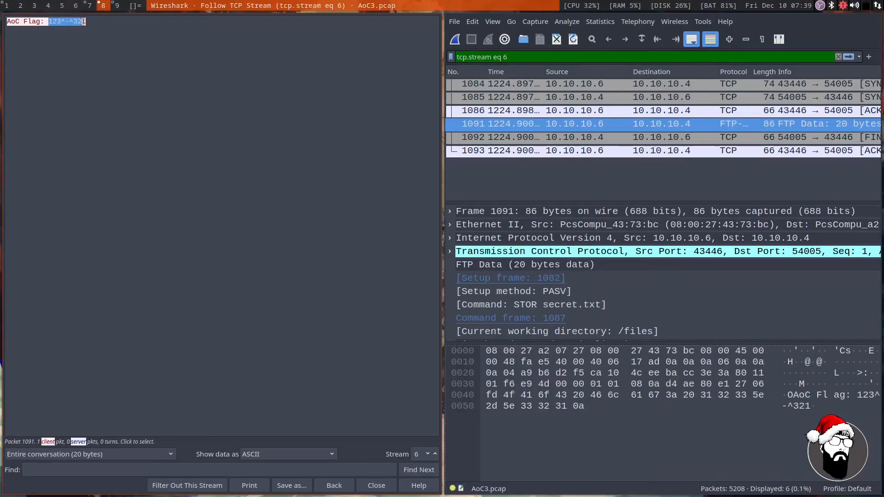
right_click(70, 22)
left_click(80, 27)
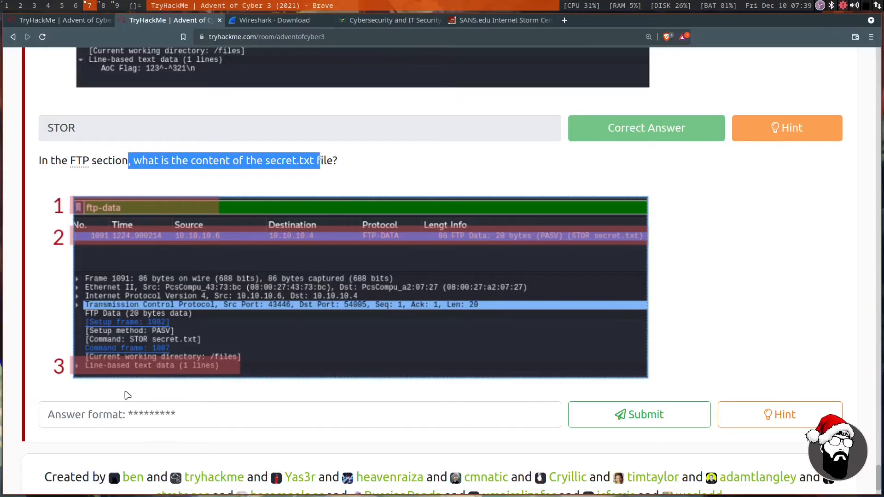
Switch to the TryHackMe page, paste 123^-^321 as the content of secret.txt, and submit the answer.
right_click(126, 414)
left_click(151, 315)
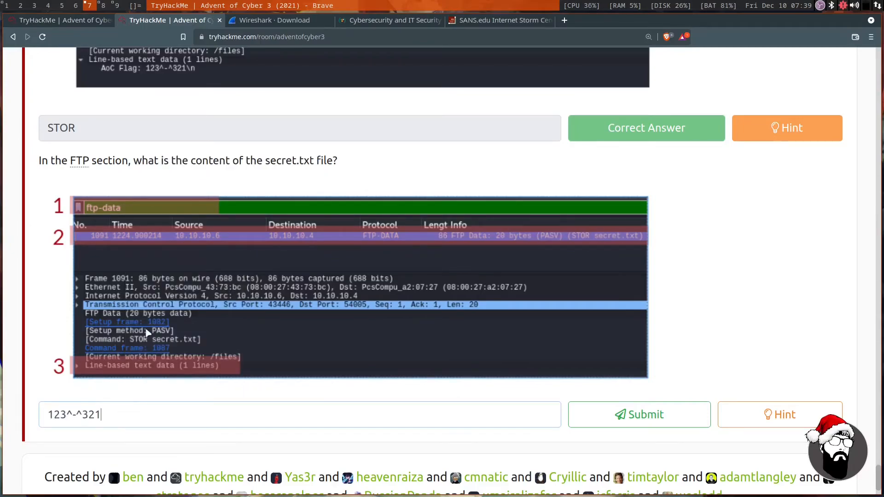
scroll(490, 376, "down", 2)
left_click(644, 351)
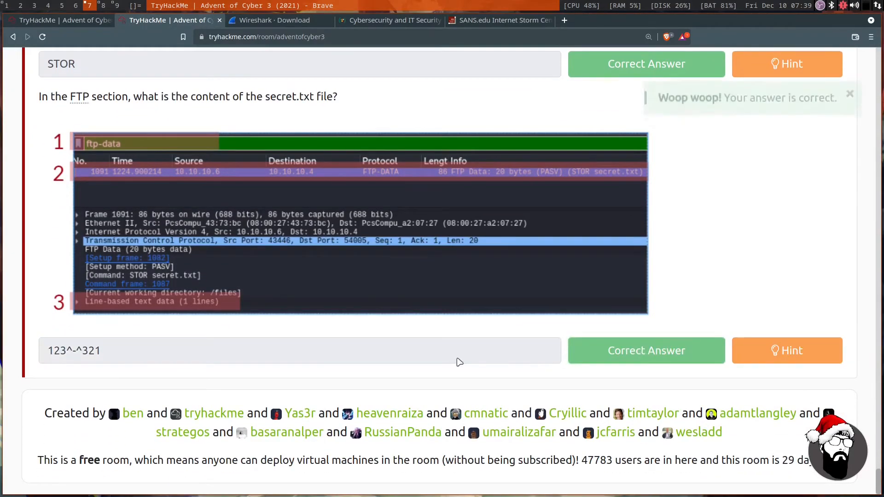
scroll(456, 211, "up", 3)
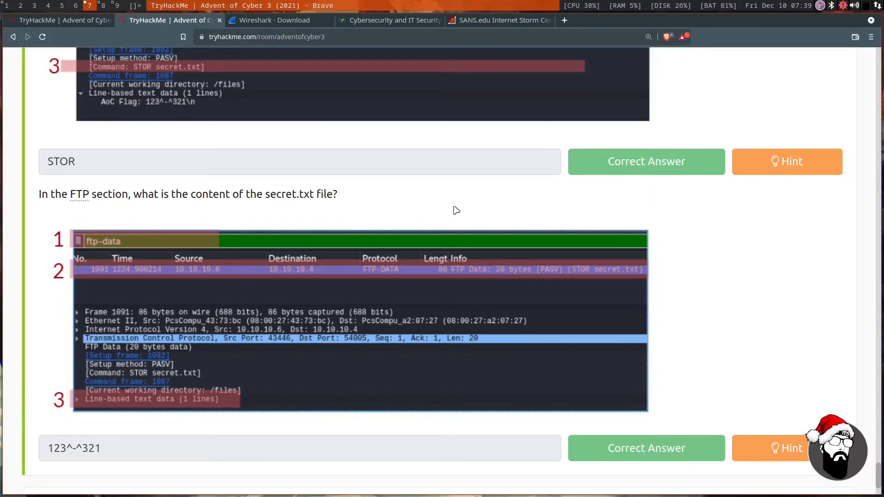
scroll(456, 211, "down", 2)
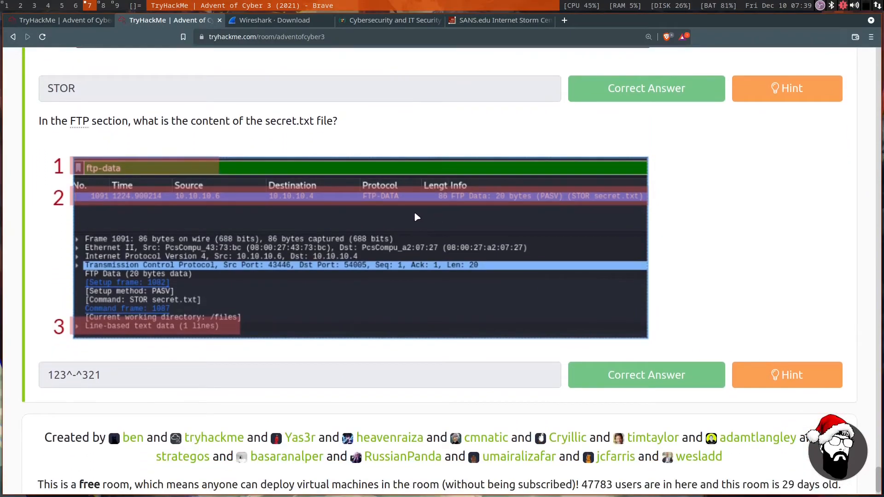